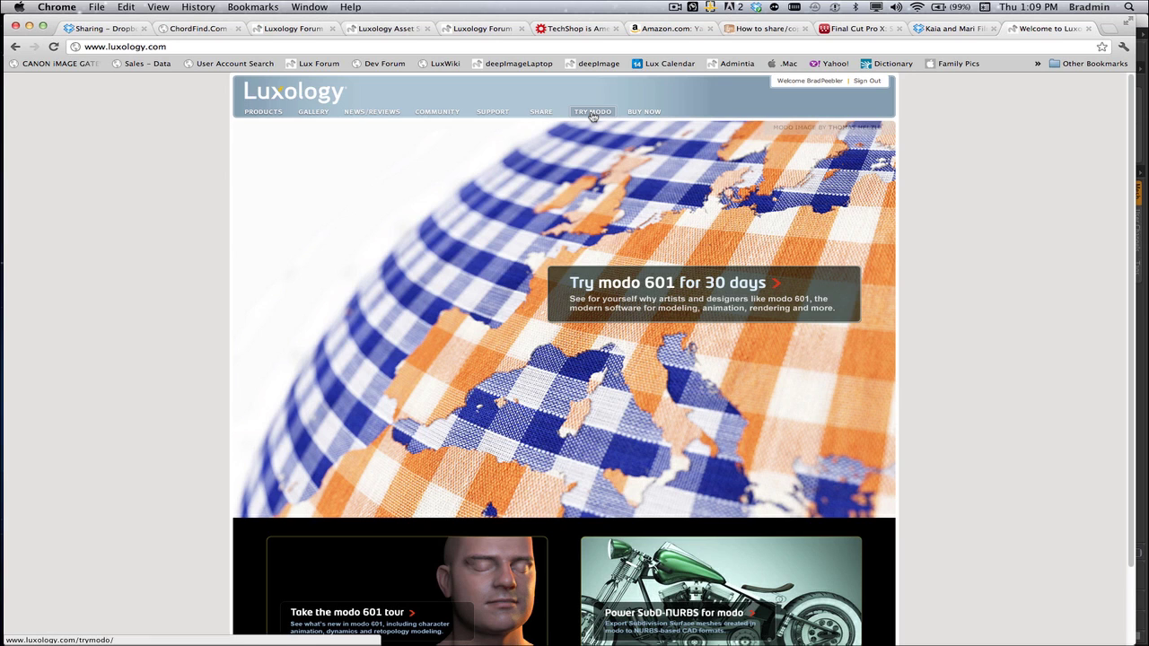
# - Open the Meshes category of the Luxology Share asset library and browse the latest meshes
pyautogui.click(536, 116)
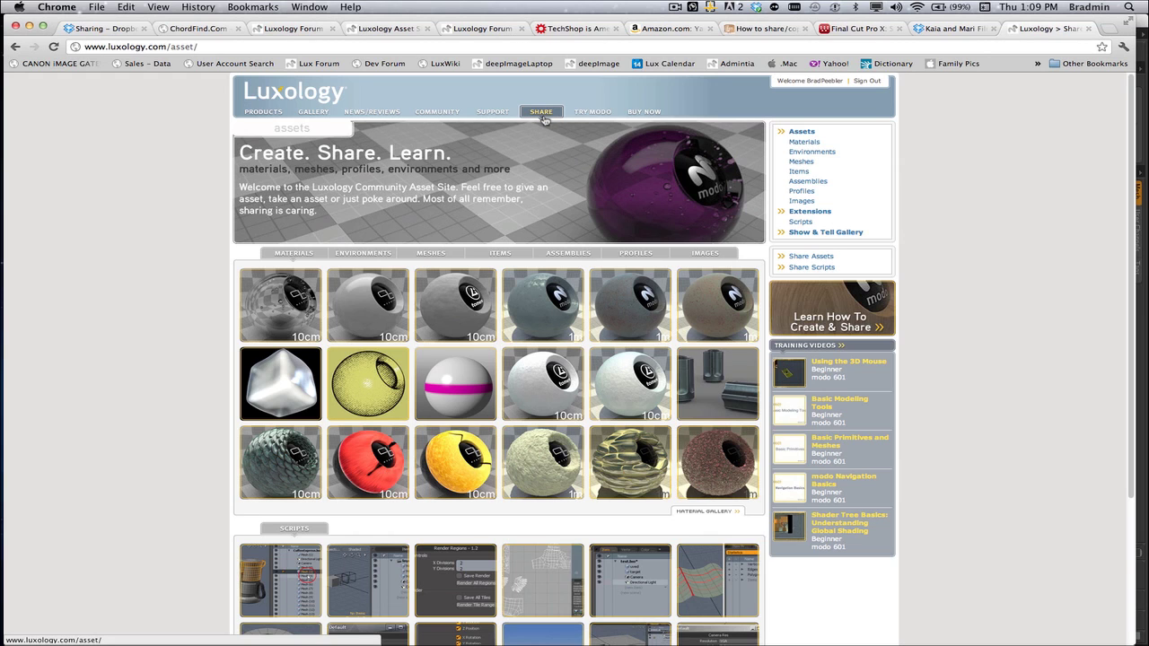
pyautogui.click(806, 164)
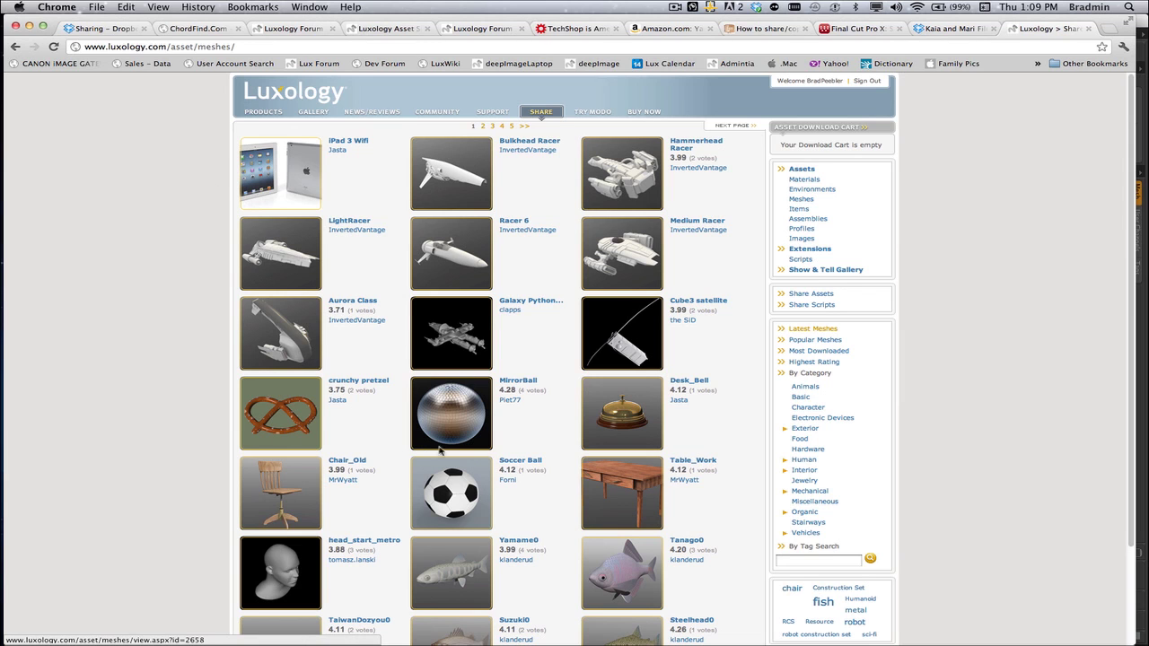
pyautogui.scroll(-5, 385, 440)
pyautogui.scroll(5, 385, 440)
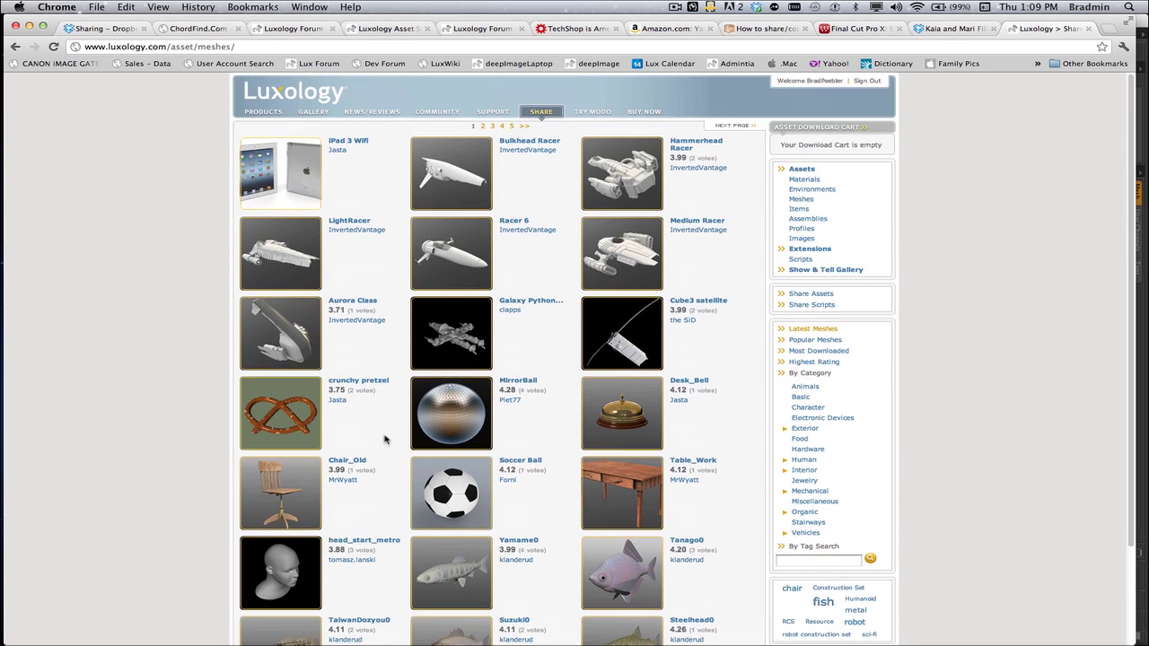
pyautogui.scroll(-1, 535, 400)
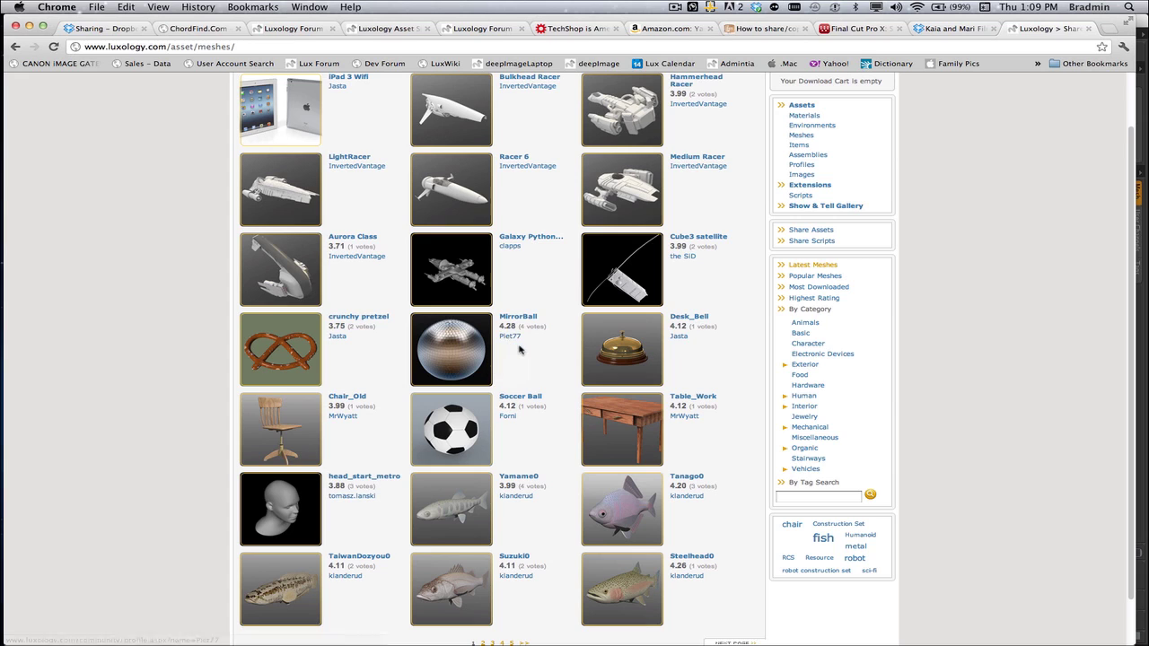
# - Find the Chess Set mesh with a tag search for "chess" and download it
pyautogui.click(811, 500)
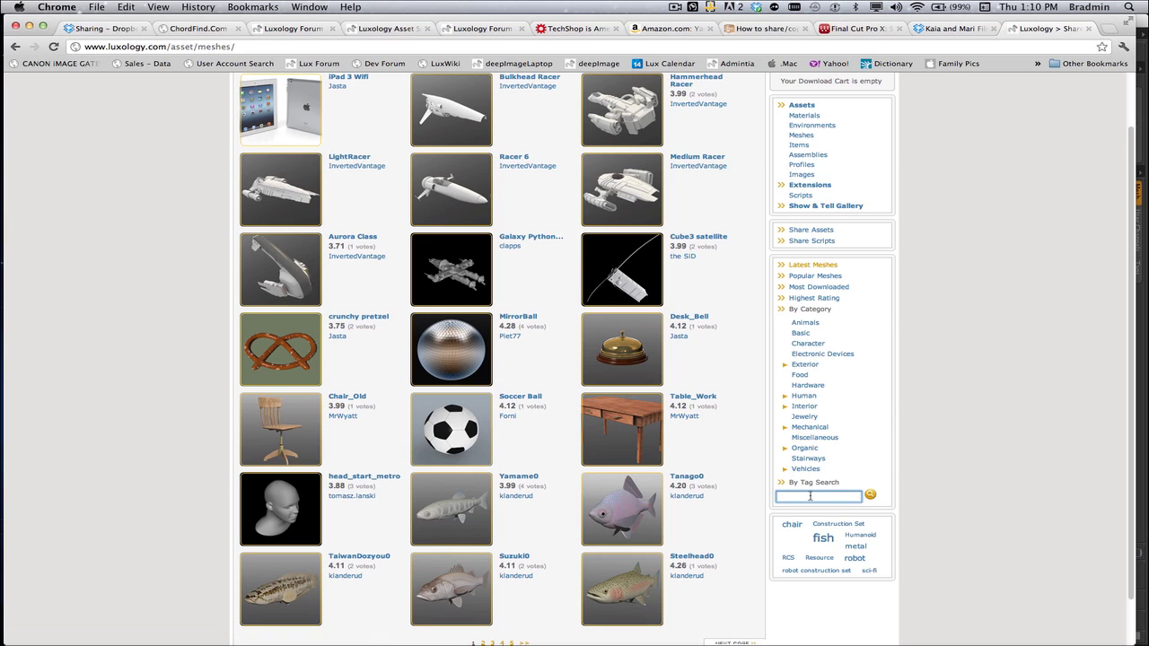
pyautogui.write('chess')
pyautogui.press('Return')
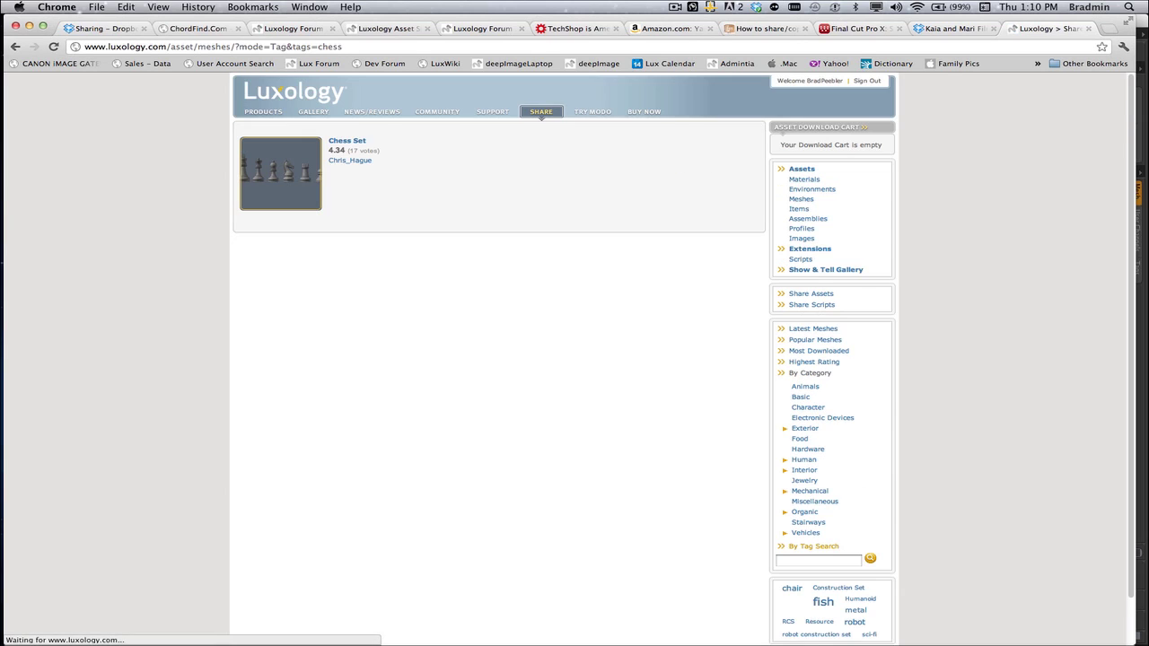
pyautogui.click(337, 141)
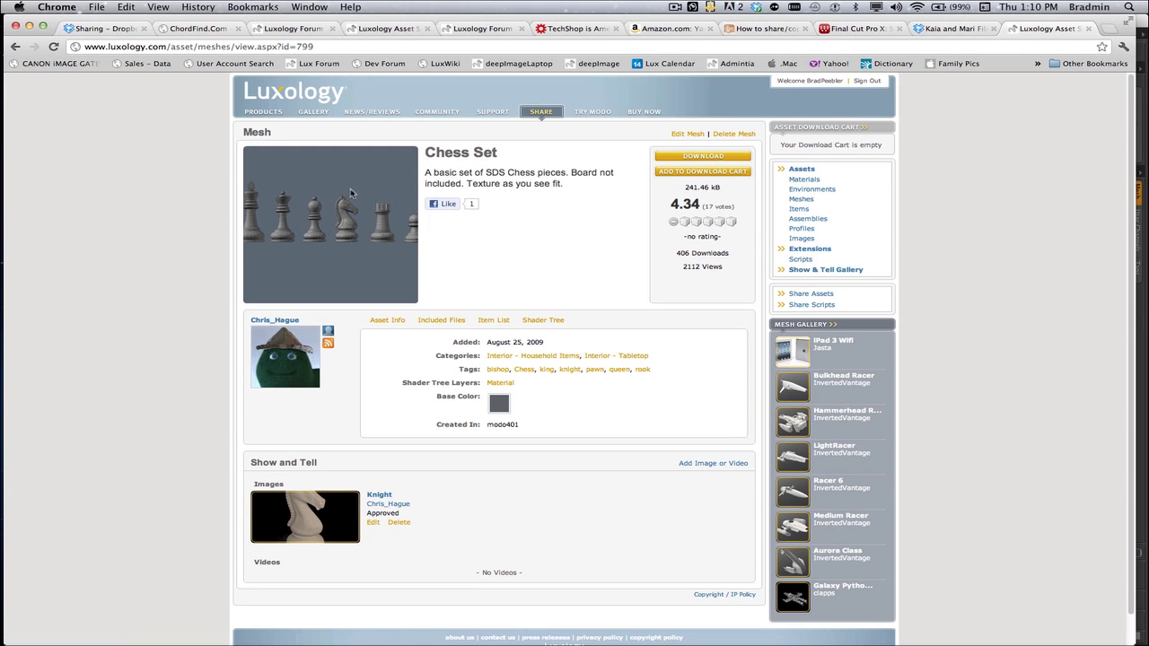
pyautogui.click(688, 159)
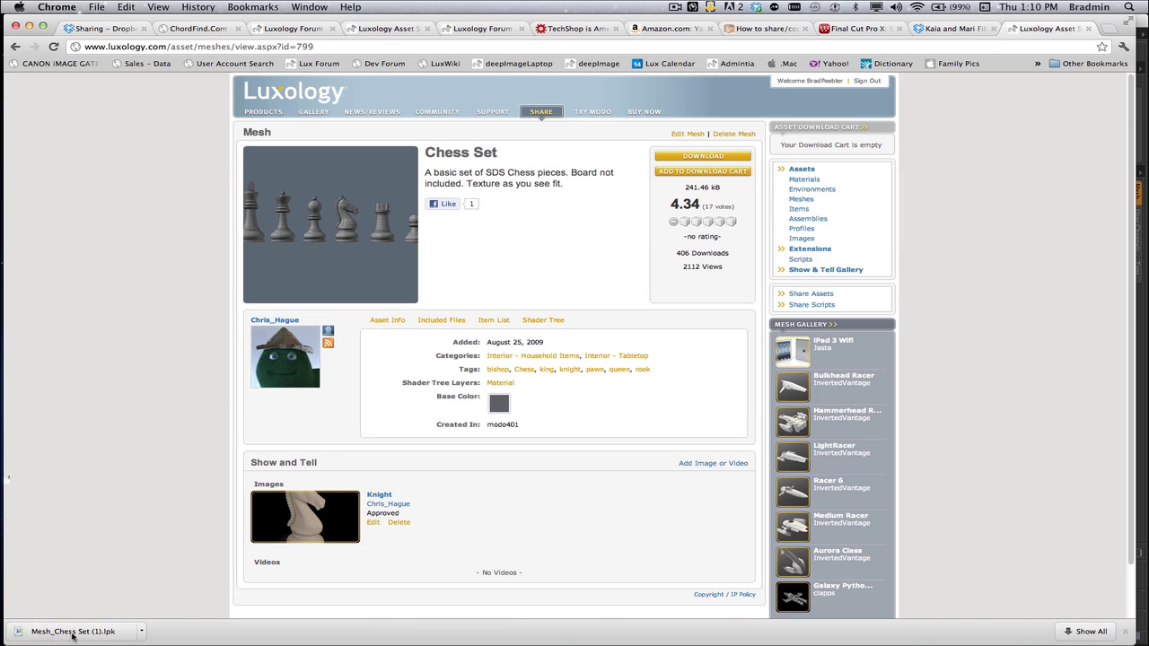
# - Switch to Finder and close the Kaia and Mari Film window
pyautogui.press('super+Tab')
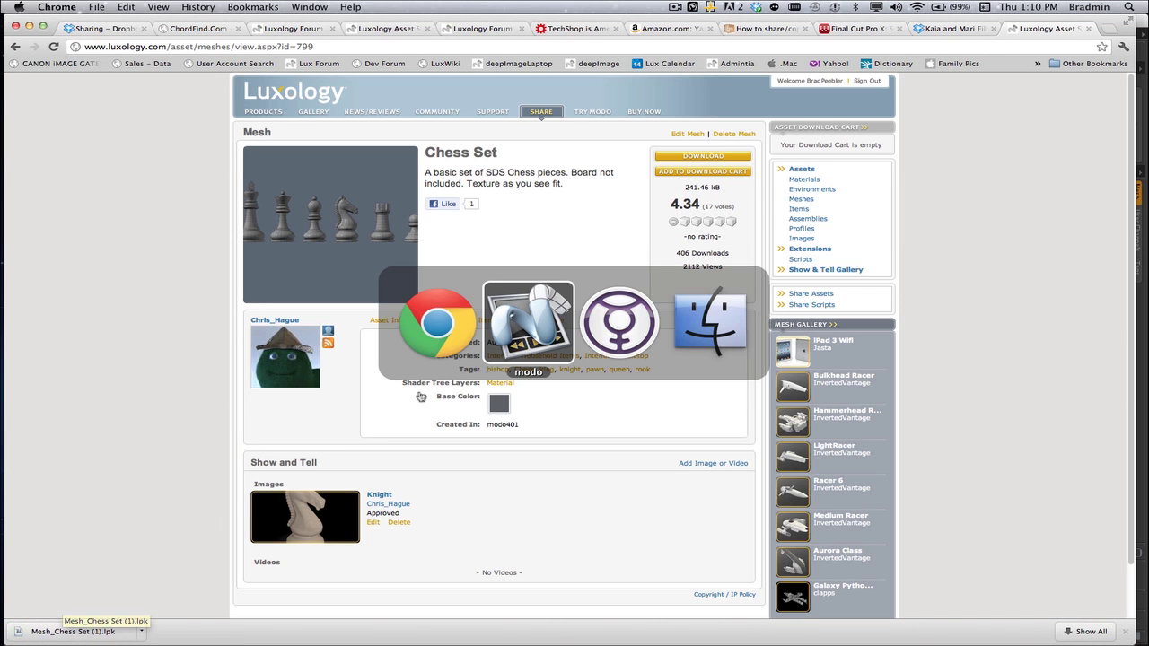
pyautogui.press('super+Tab')
pyautogui.press('super+Tab')
pyautogui.press('super+Tab')
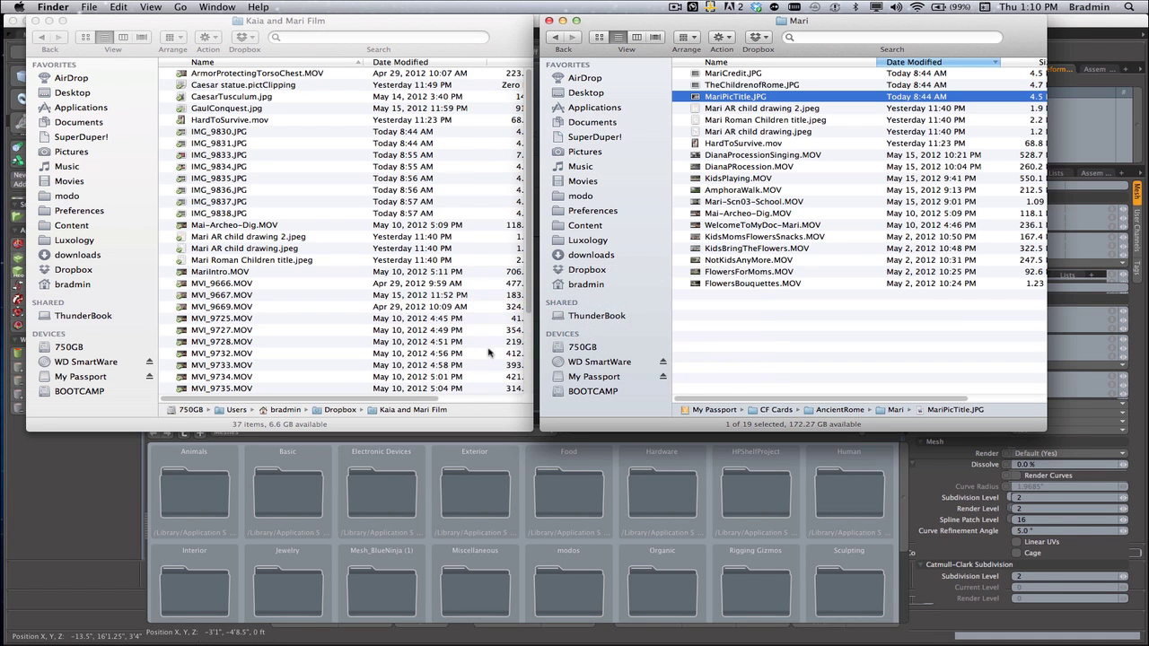
pyautogui.click(36, 20)
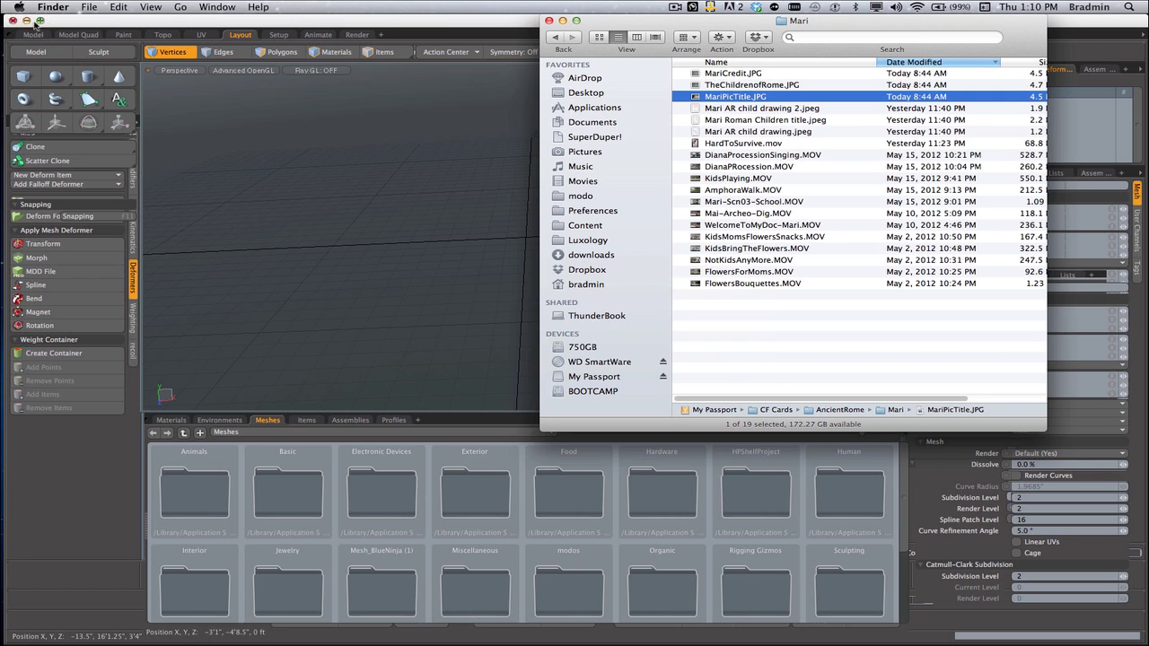
# - Sort the downloads folder by date modified and install the downloaded Chess Set package into modo
pyautogui.click(590, 257)
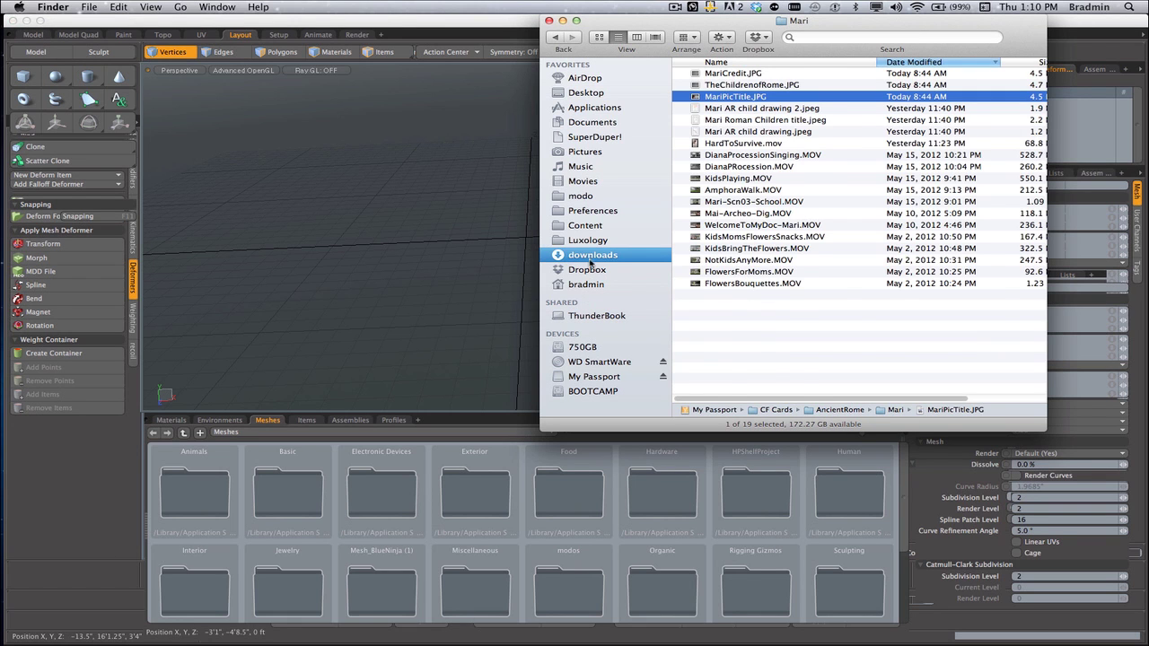
pyautogui.click(953, 64)
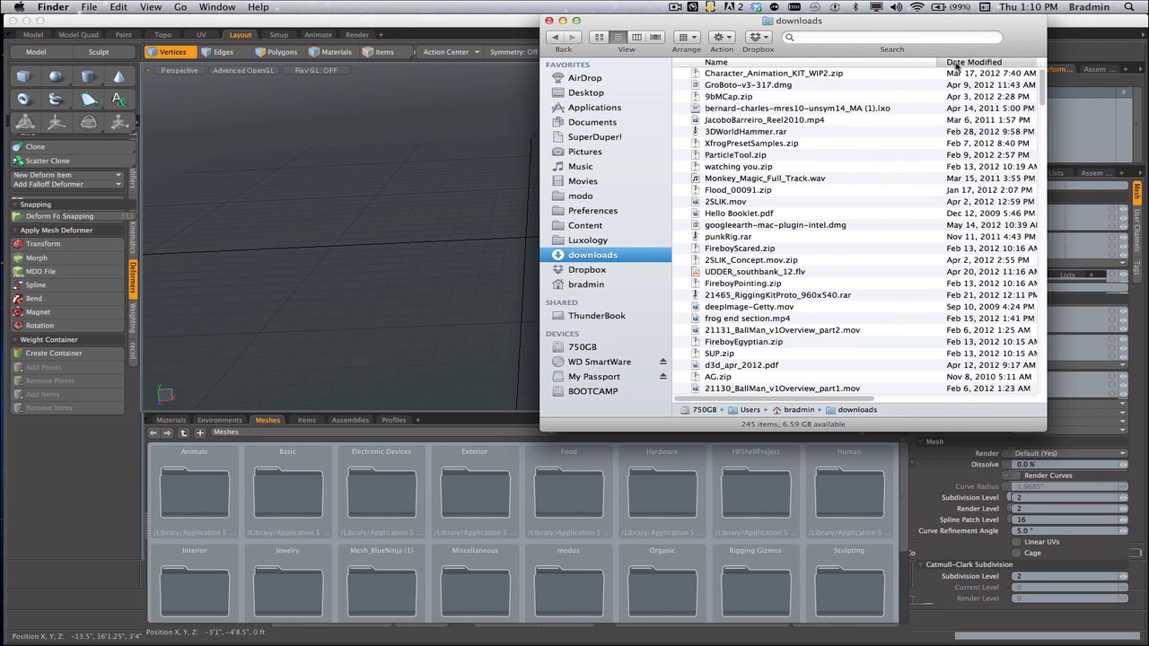
pyautogui.moveTo(779, 74); pyautogui.dragTo(417, 231)
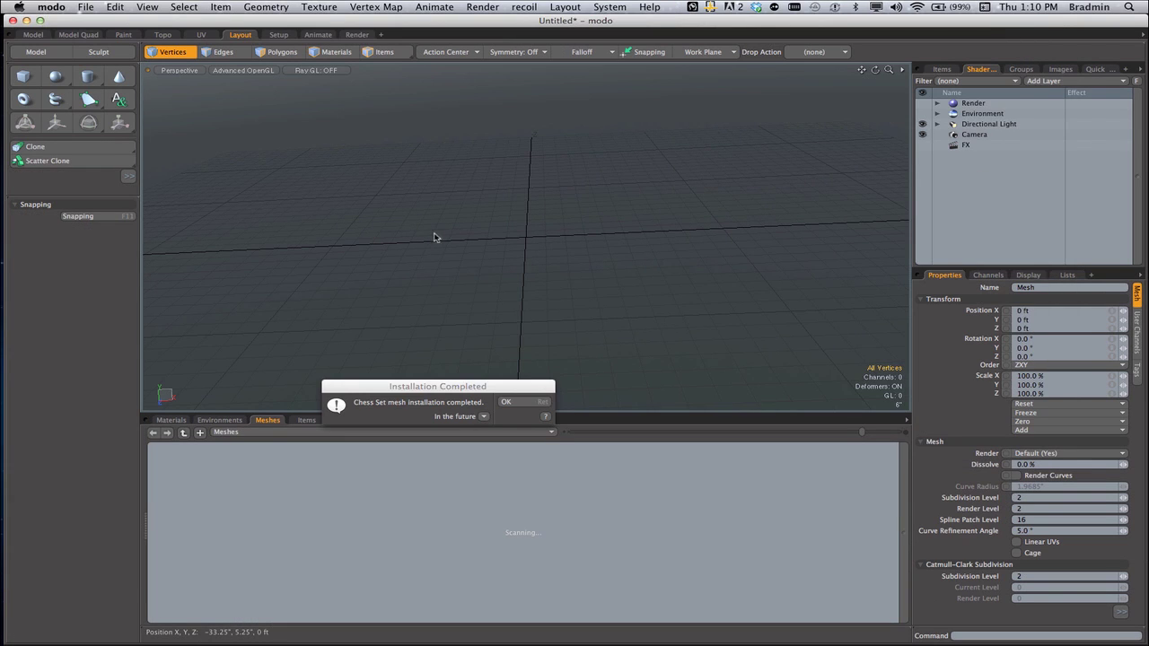
pyautogui.click(519, 405)
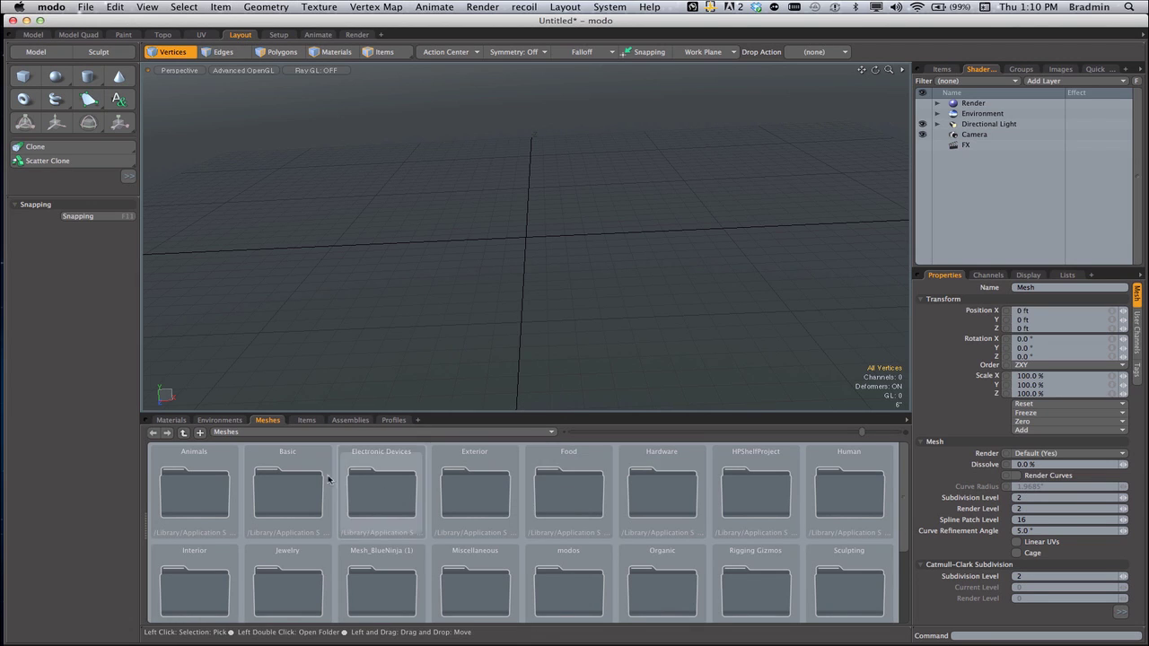
# - Load the Chess Set preset from the Meshes presets into the scene and frame the row of pieces
pyautogui.click(171, 420)
pyautogui.click(219, 421)
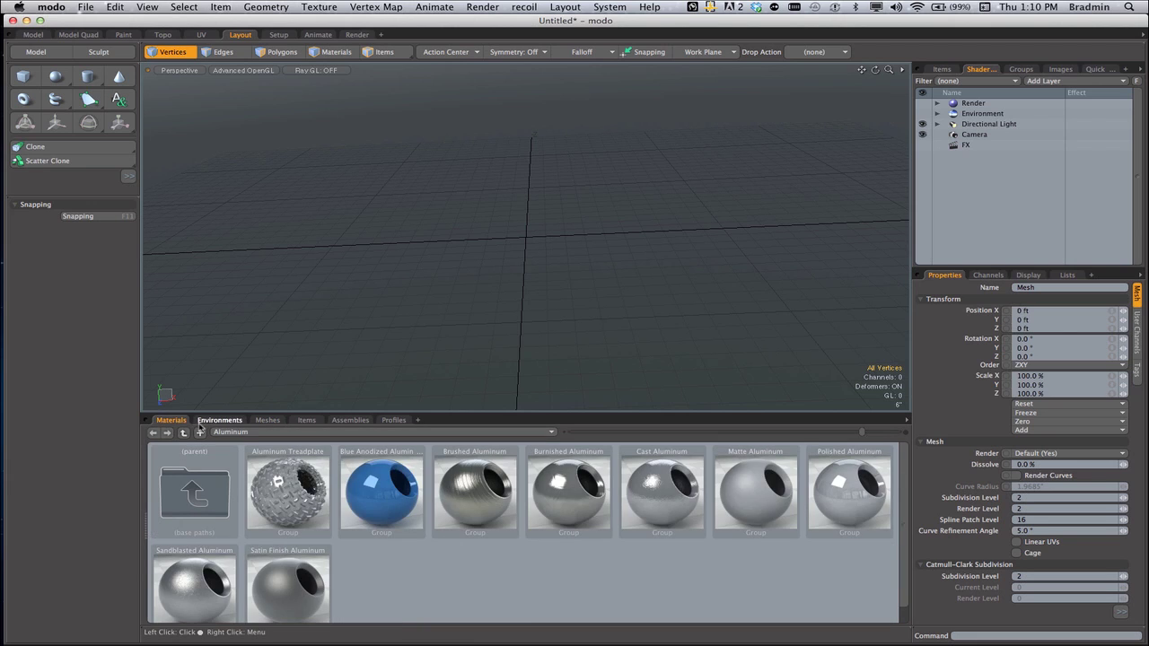
pyautogui.click(267, 420)
pyautogui.scroll(-1, 406, 521)
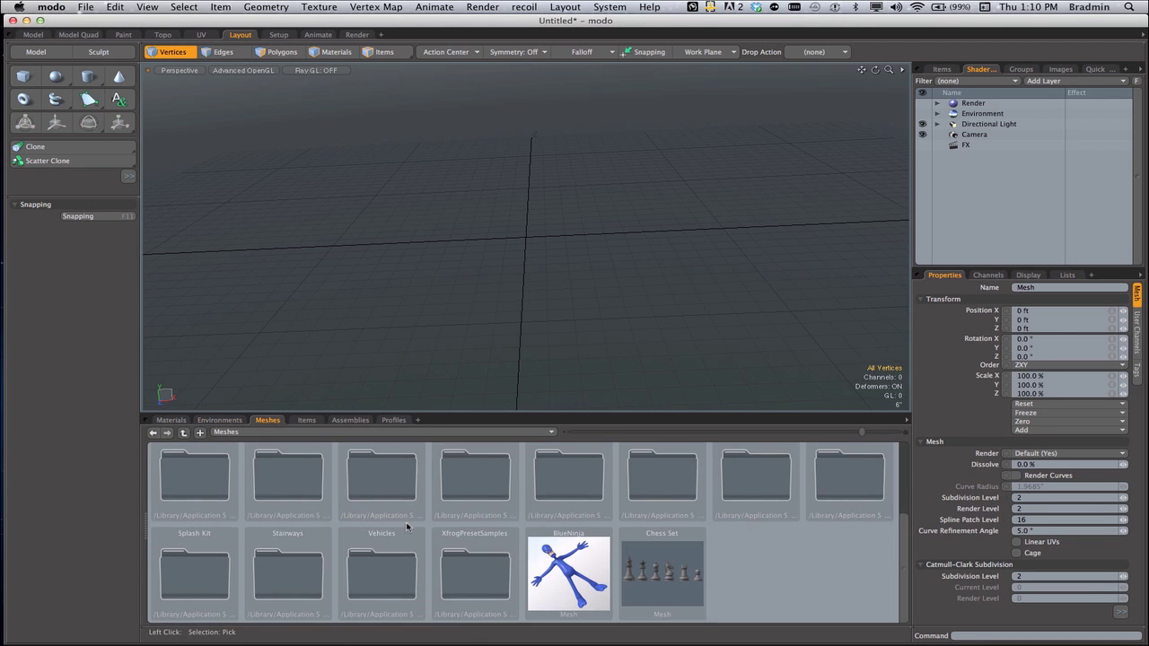
pyautogui.doubleClick(678, 584)
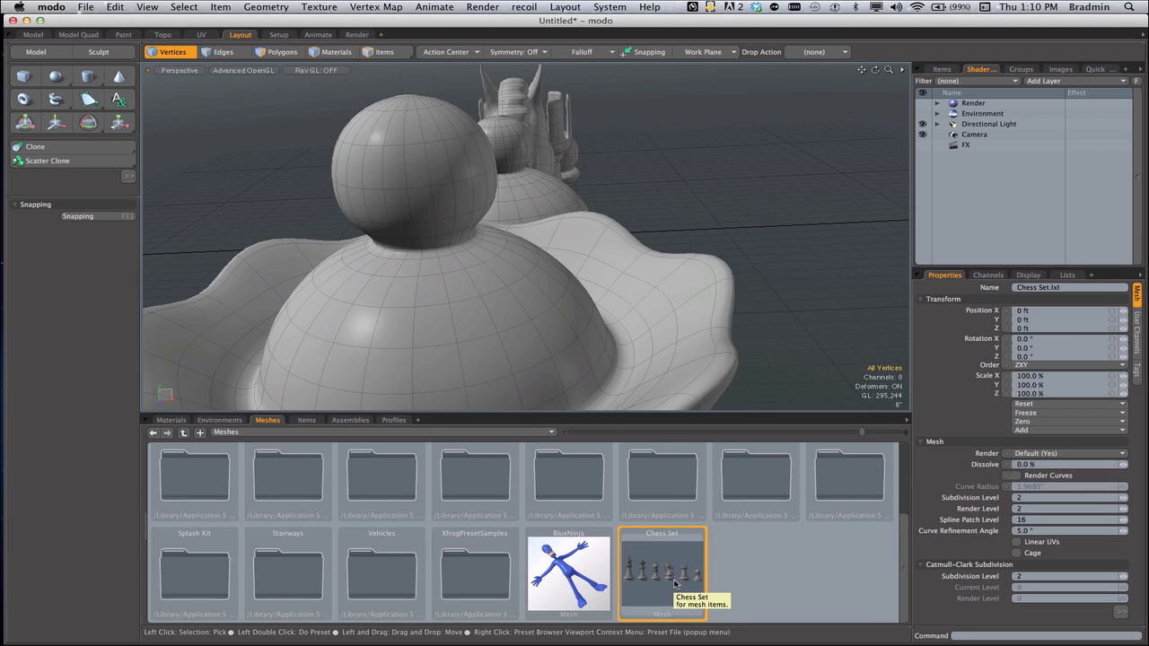
pyautogui.press('a')
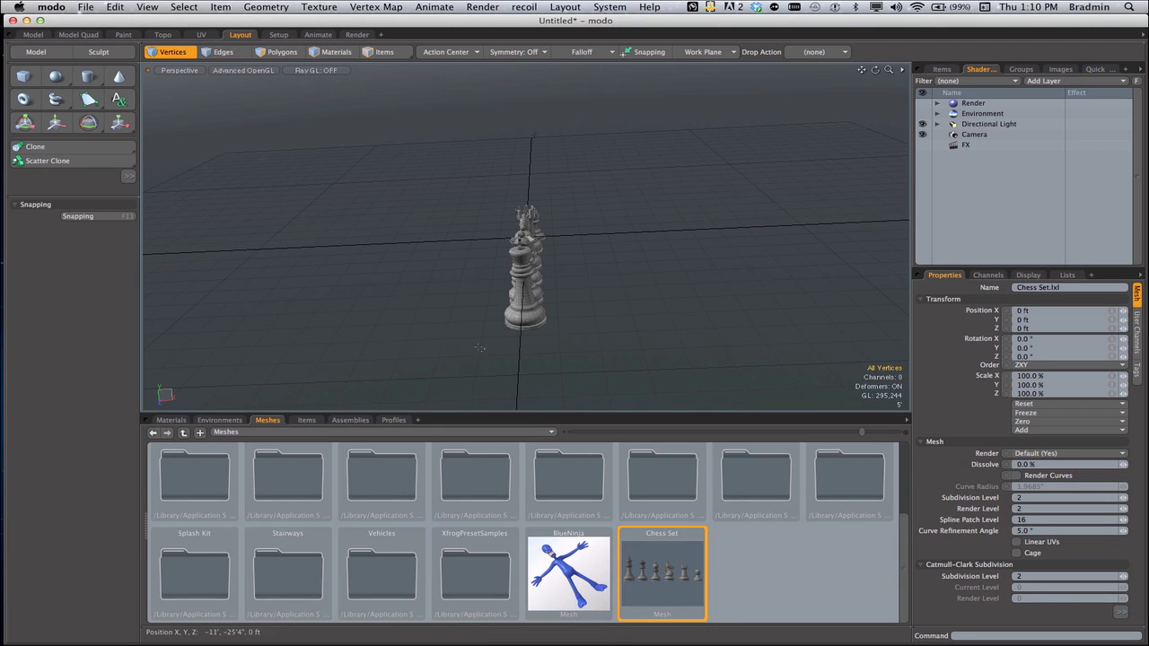
pyautogui.keyDown('alt'); pyautogui.moveTo(481, 330); pyautogui.dragTo(598, 300); pyautogui.keyUp('alt')
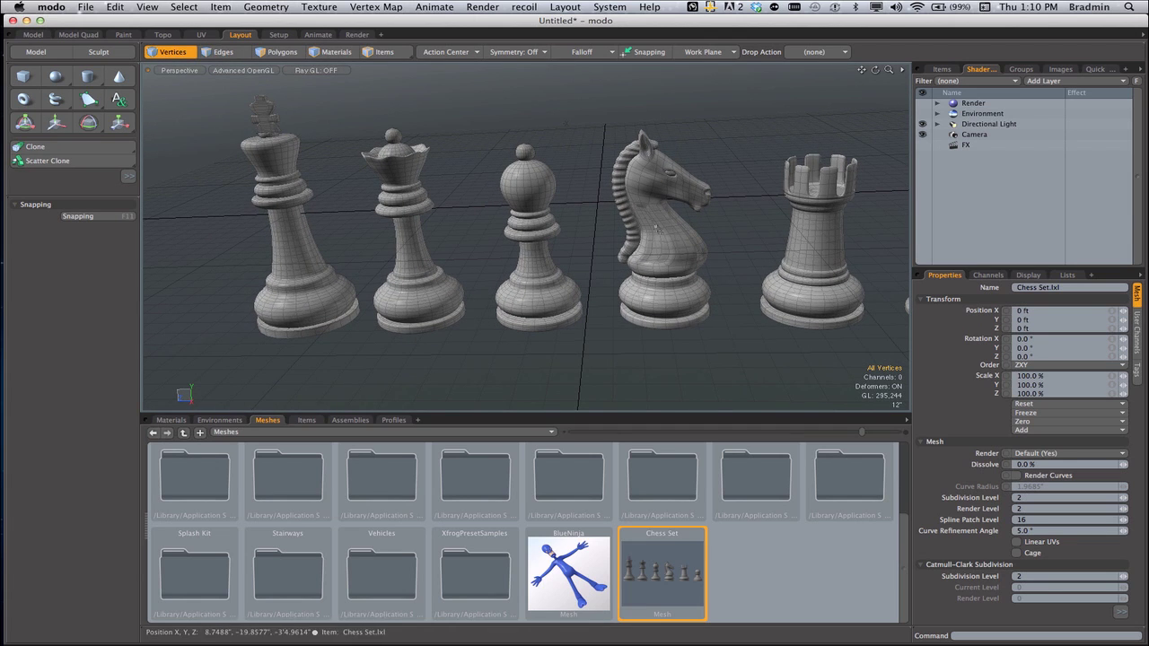
# - Select the polygons of the queen and the knight's horse head and copy them
pyautogui.click(277, 51)
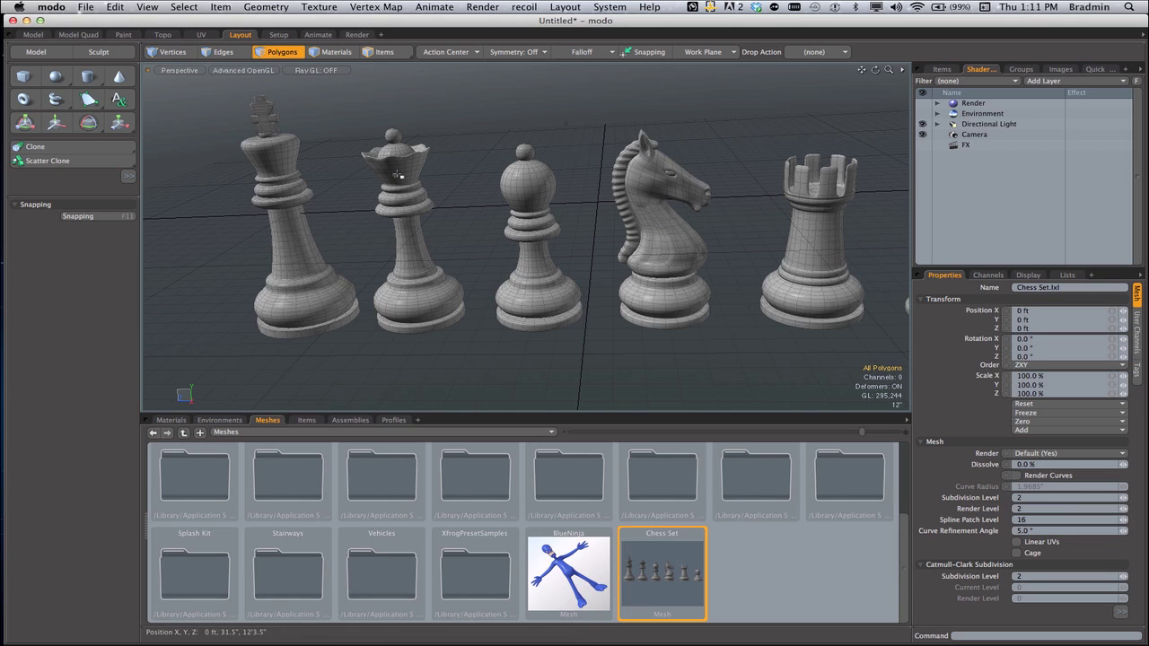
pyautogui.doubleClick(397, 174)
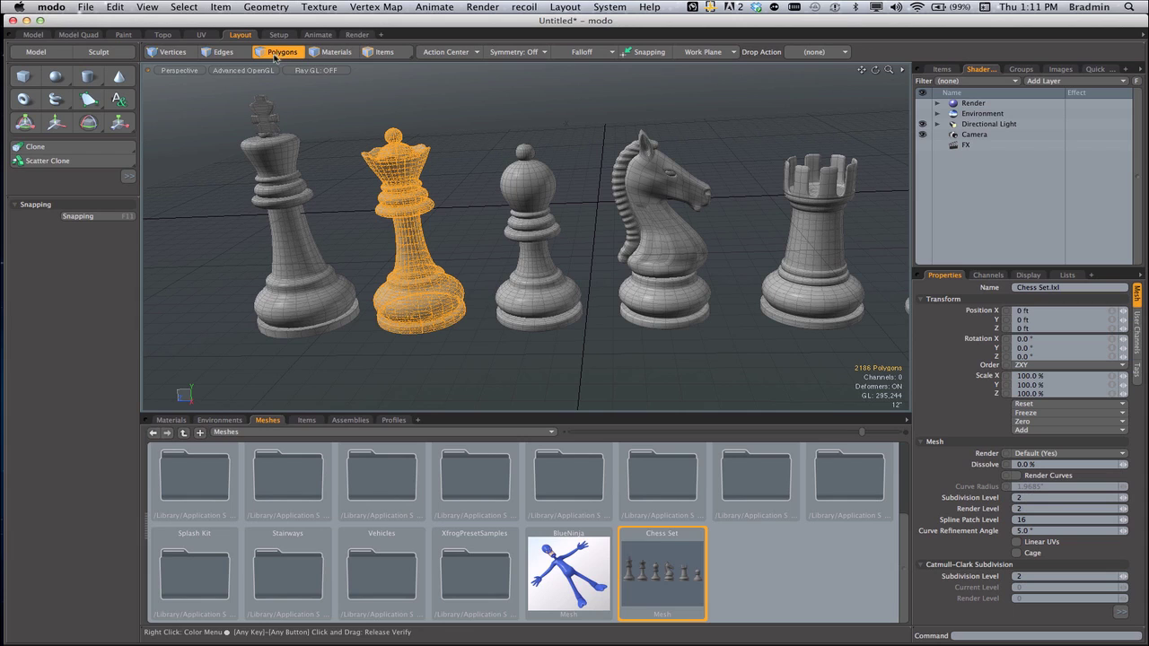
pyautogui.keyDown('shift'); pyautogui.doubleClick(654, 235); pyautogui.keyUp('shift')
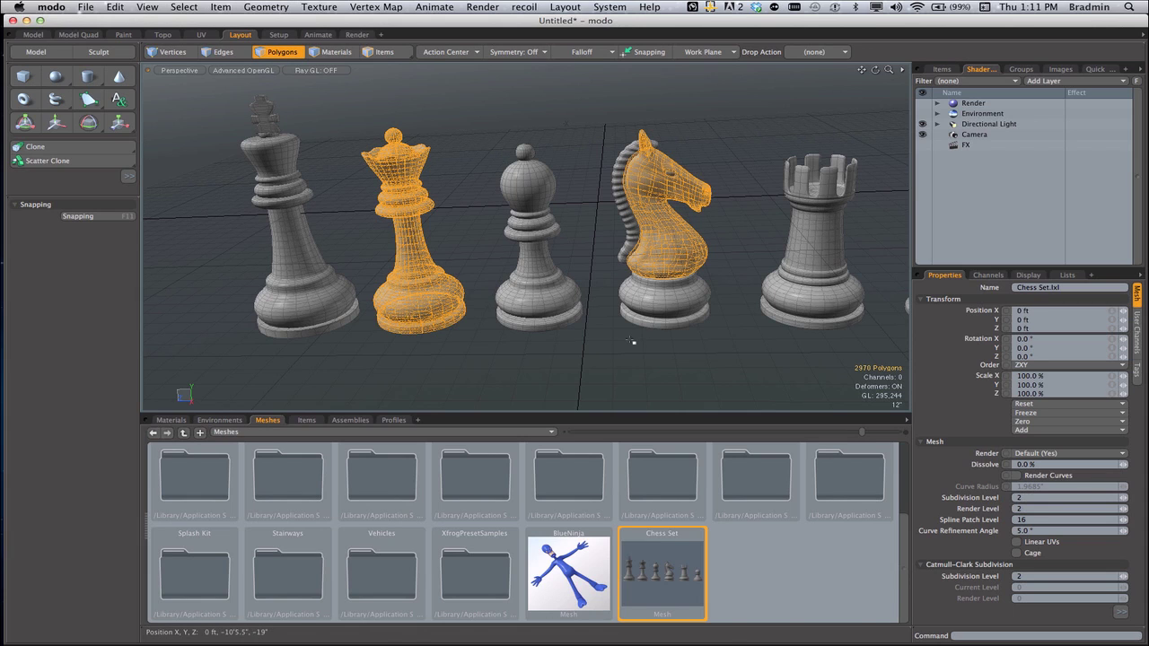
pyautogui.click(117, 6)
pyautogui.click(131, 63)
# - Create a new scene and paste the copied queen and horse head into it
pyautogui.click(93, 7)
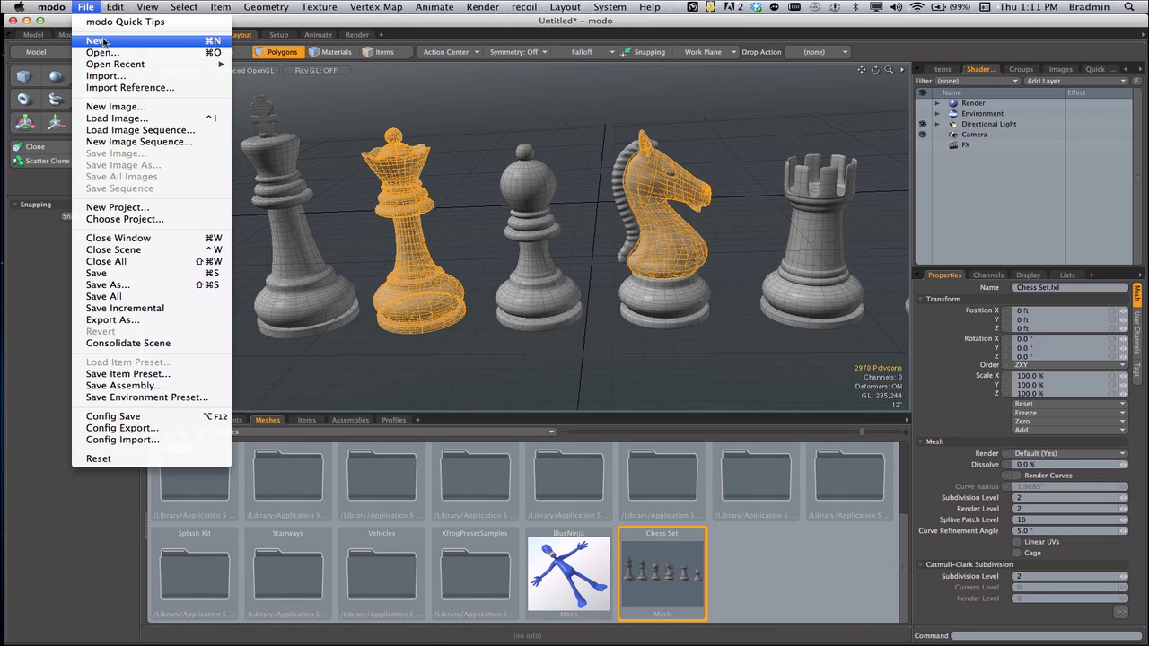
pyautogui.click(104, 41)
pyautogui.click(117, 7)
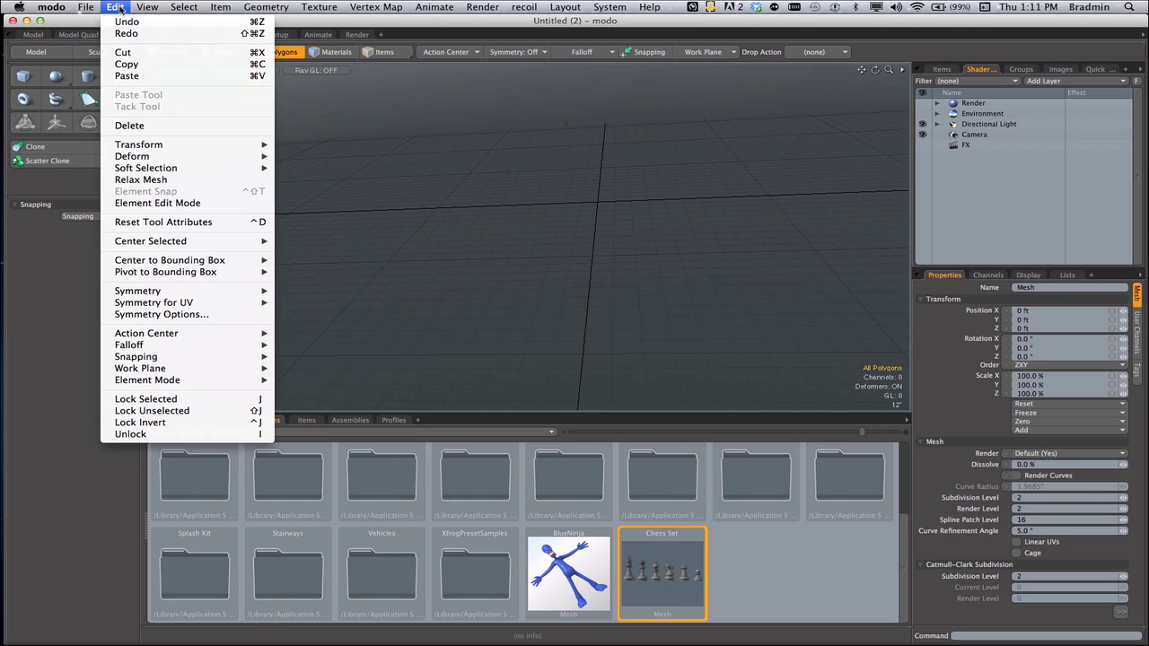
pyautogui.click(131, 75)
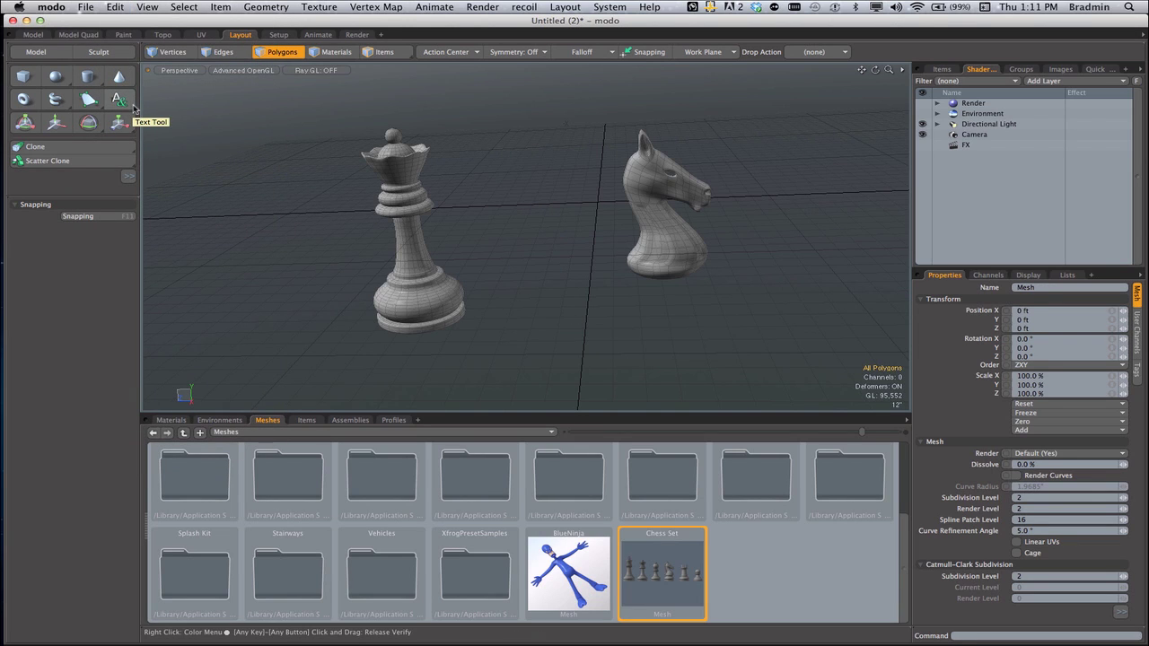
# - Switch to the Model layout, select all the queen's polygons and center them at the origin
pyautogui.click(34, 35)
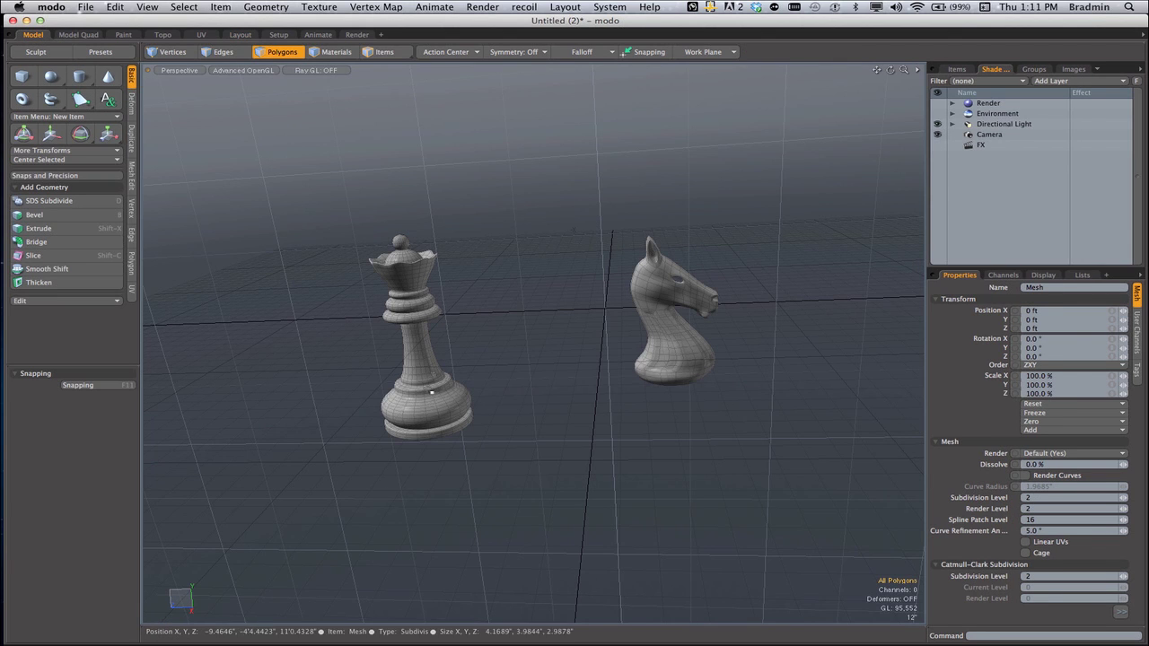
pyautogui.doubleClick(440, 415)
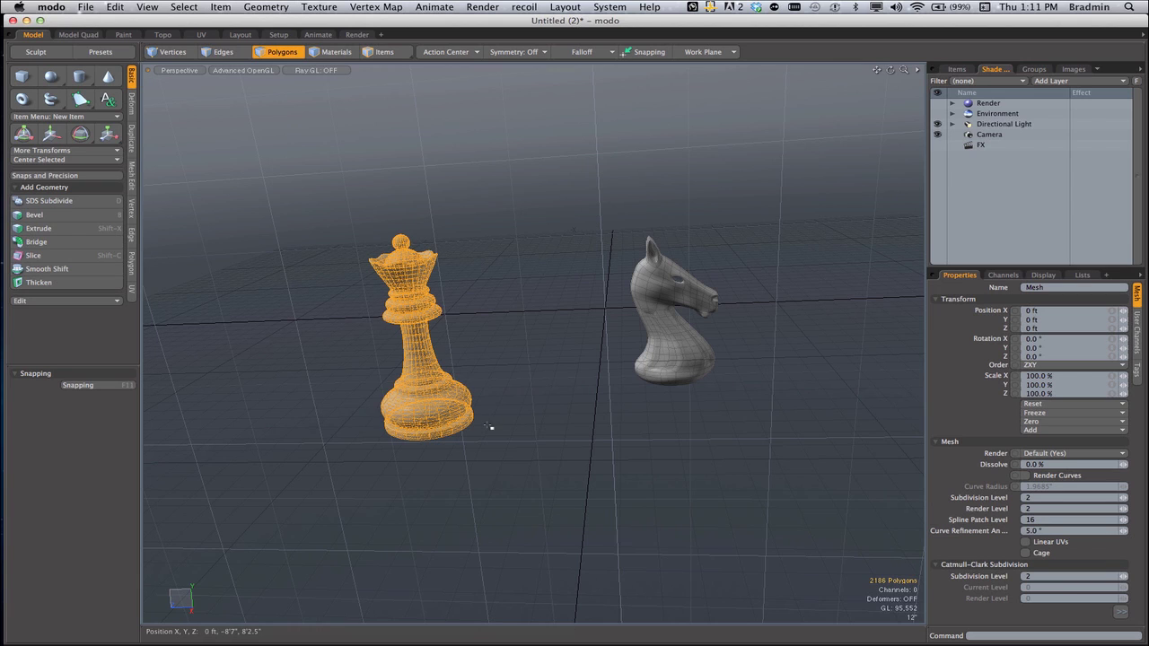
pyautogui.click(45, 159)
pyautogui.click(45, 159)
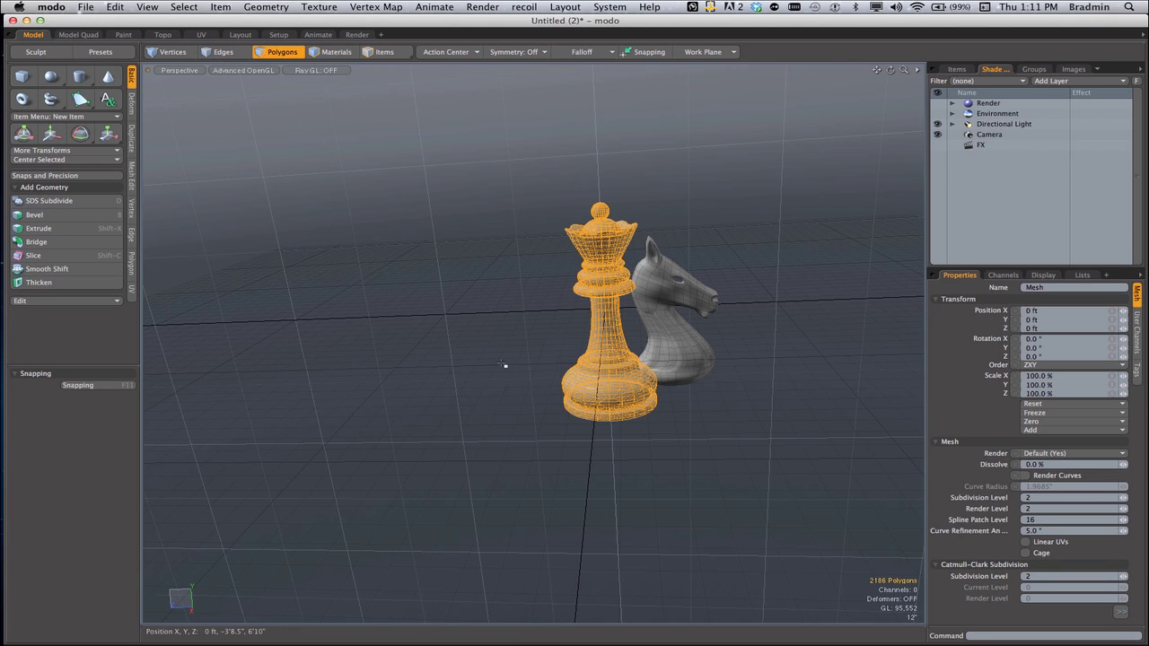
# - Raise the queen about 7'1.5" along Y so its base rests at ground level
pyautogui.press('w')
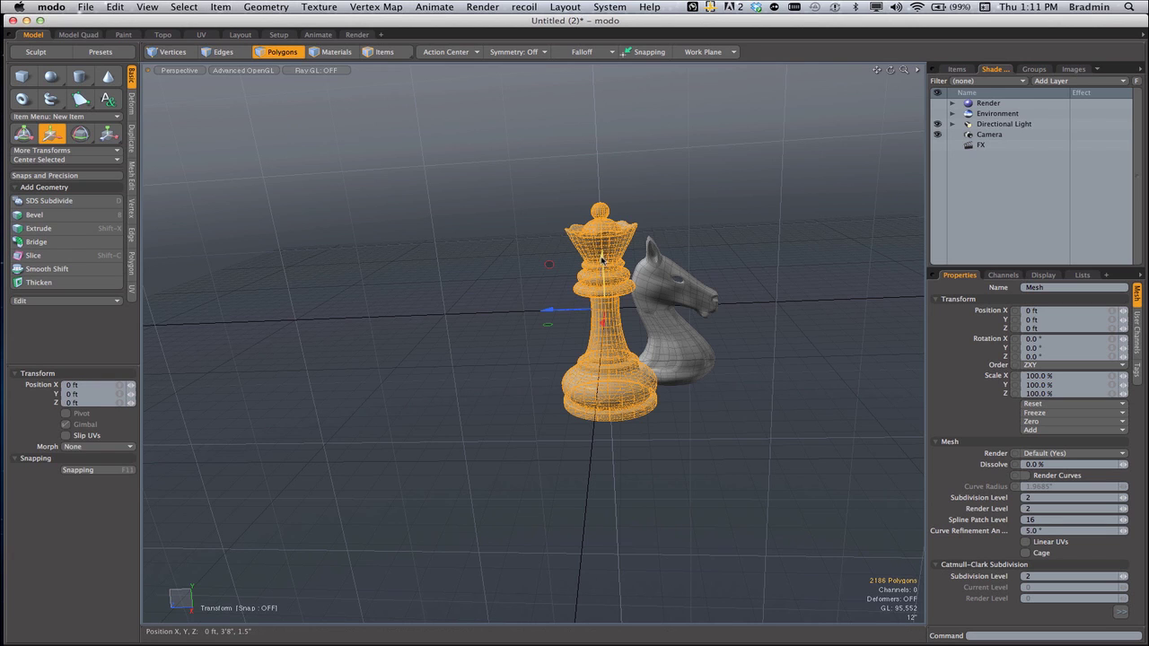
pyautogui.moveTo(601, 259); pyautogui.dragTo(601, 139)
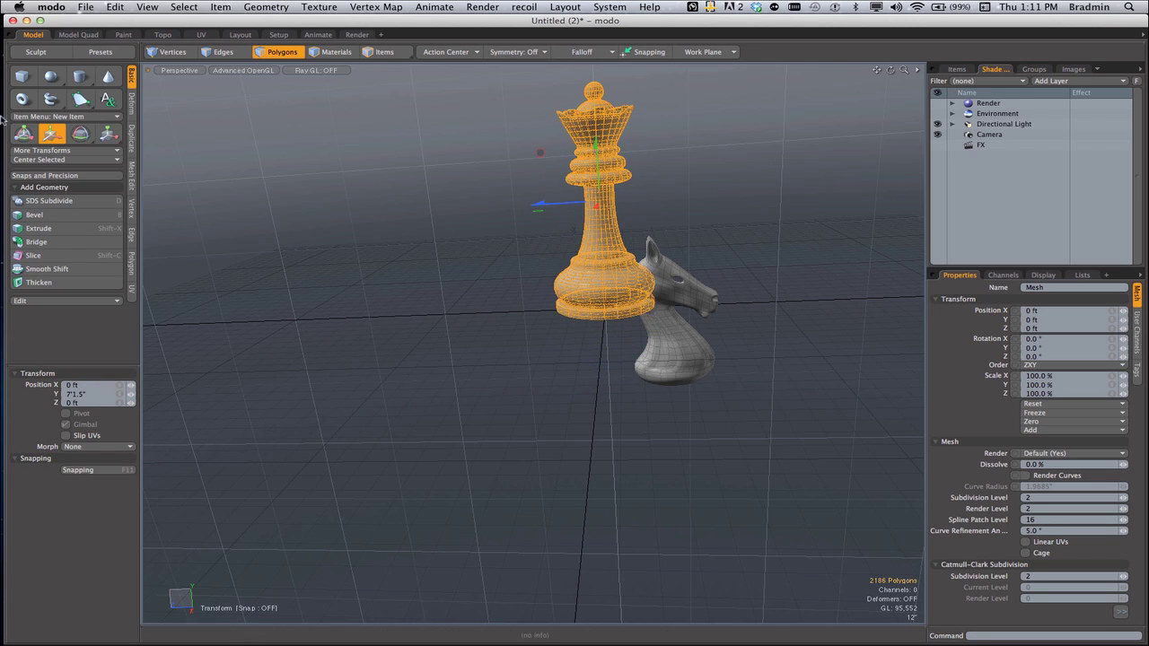
pyautogui.keyDown('alt'); pyautogui.moveTo(378, 266); pyautogui.dragTo(524, 391); pyautogui.keyUp('alt')
pyautogui.press('space')
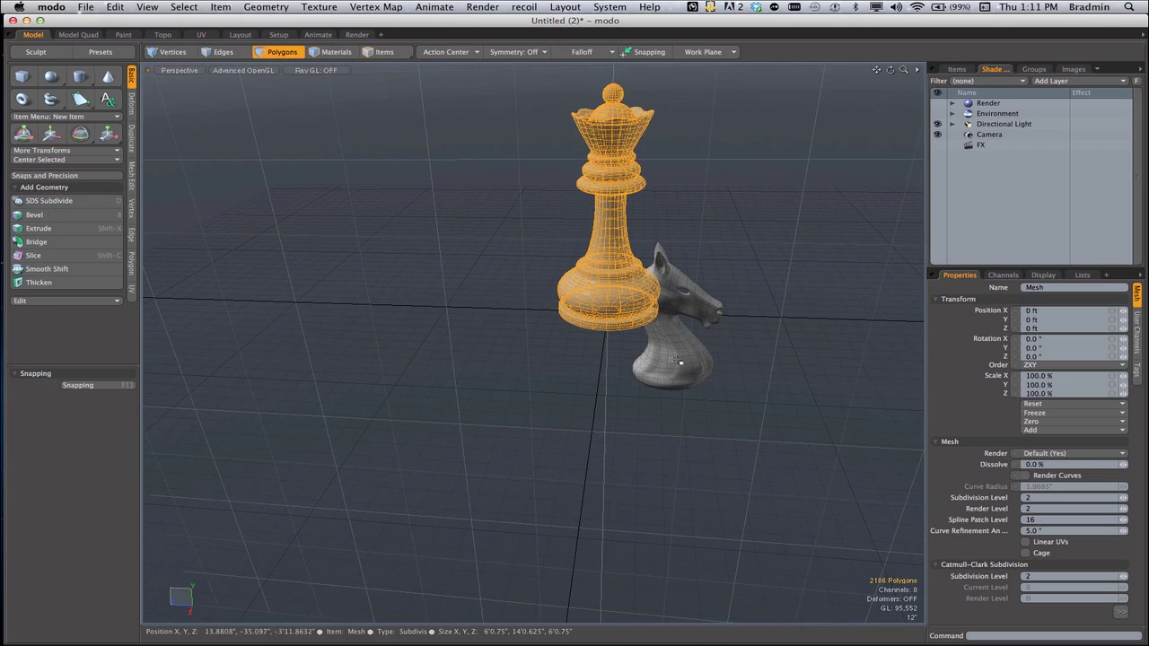
# - Select the horse head and move it about 6'11.8" along Y and about -7.6" along Z, beside the queen
pyautogui.click(681, 362)
pyautogui.press('w')
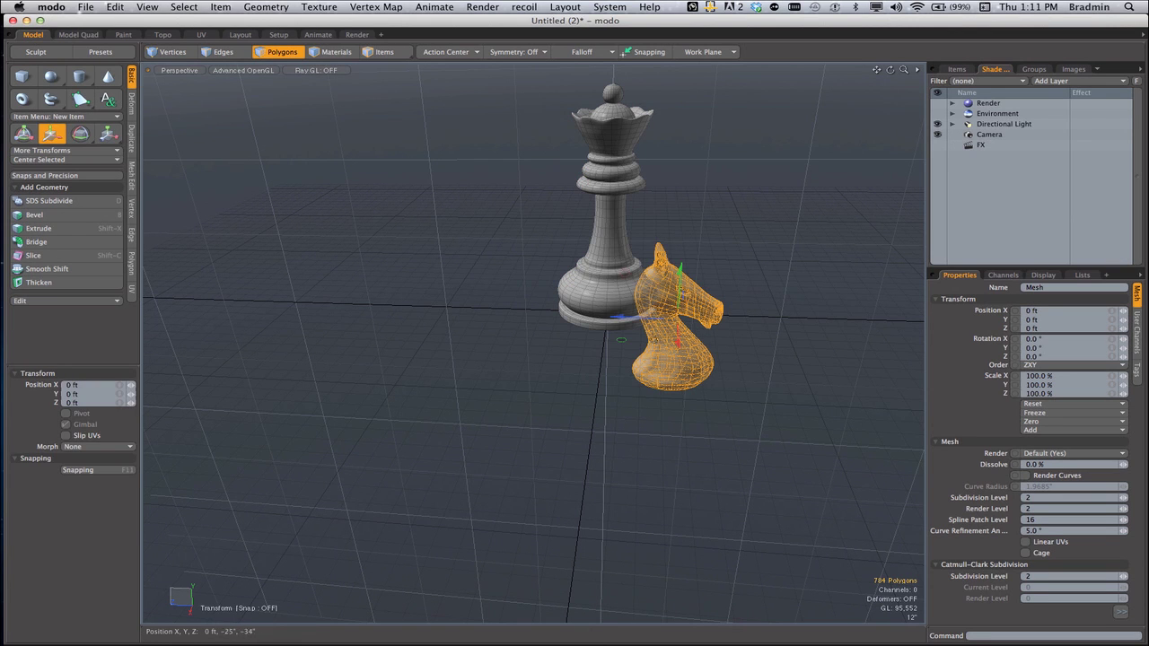
pyautogui.moveTo(629, 280); pyautogui.dragTo(641, 165)
pyautogui.keyDown('alt'); pyautogui.moveTo(532, 313); pyautogui.dragTo(513, 258); pyautogui.keyUp('alt')
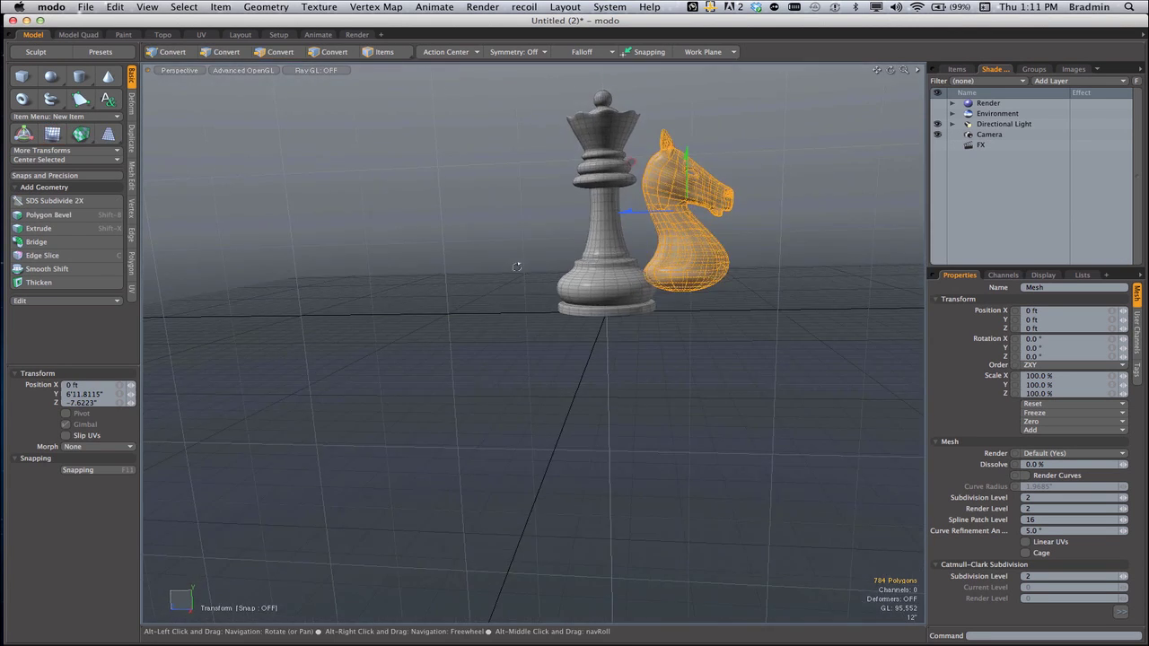
# - In the Left view, move the horse head about -6" along Y and -6.75" along Z, clear of the queen's base
pyautogui.click(180, 70)
pyautogui.click(189, 63)
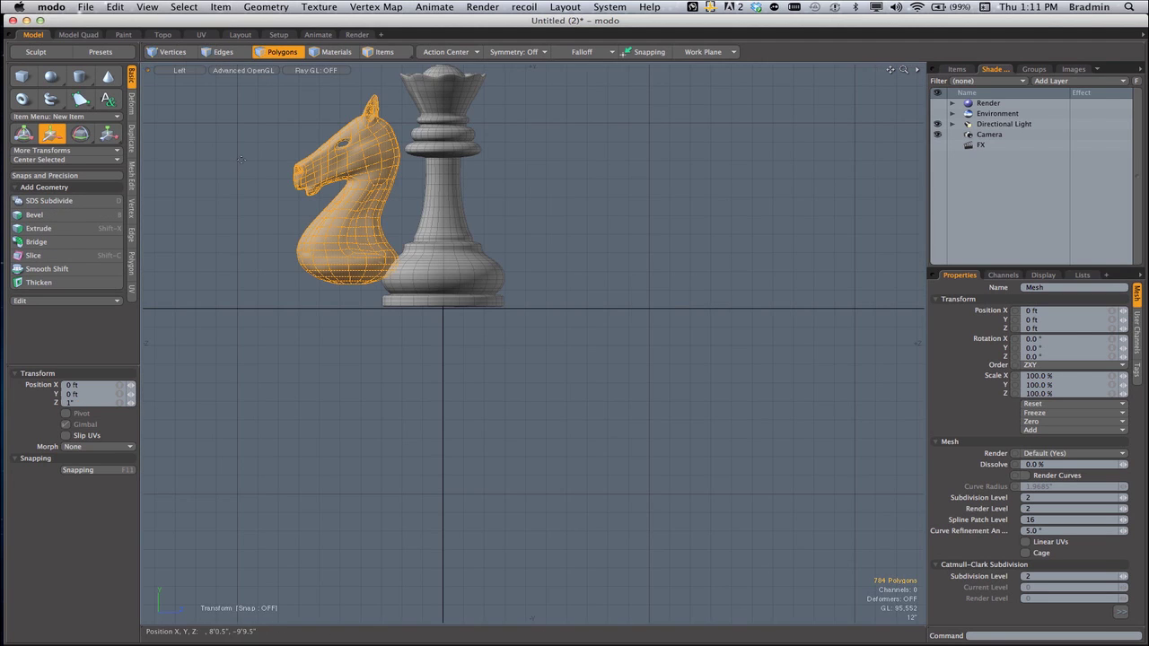
pyautogui.press('a')
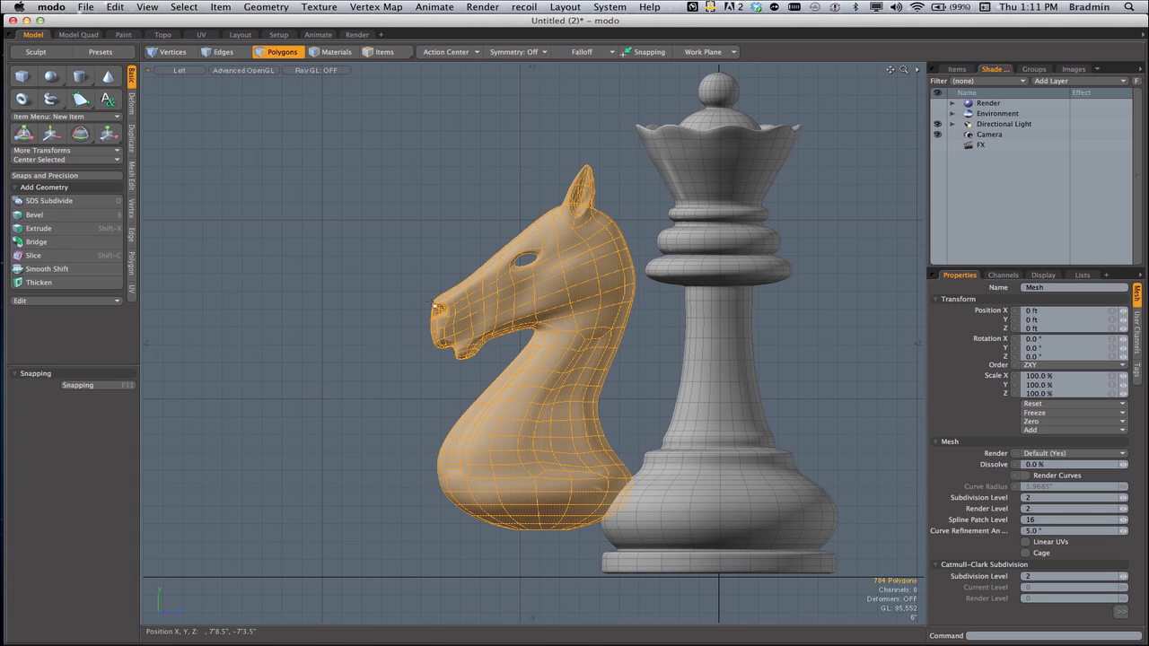
pyautogui.scroll(-3, 462, 338)
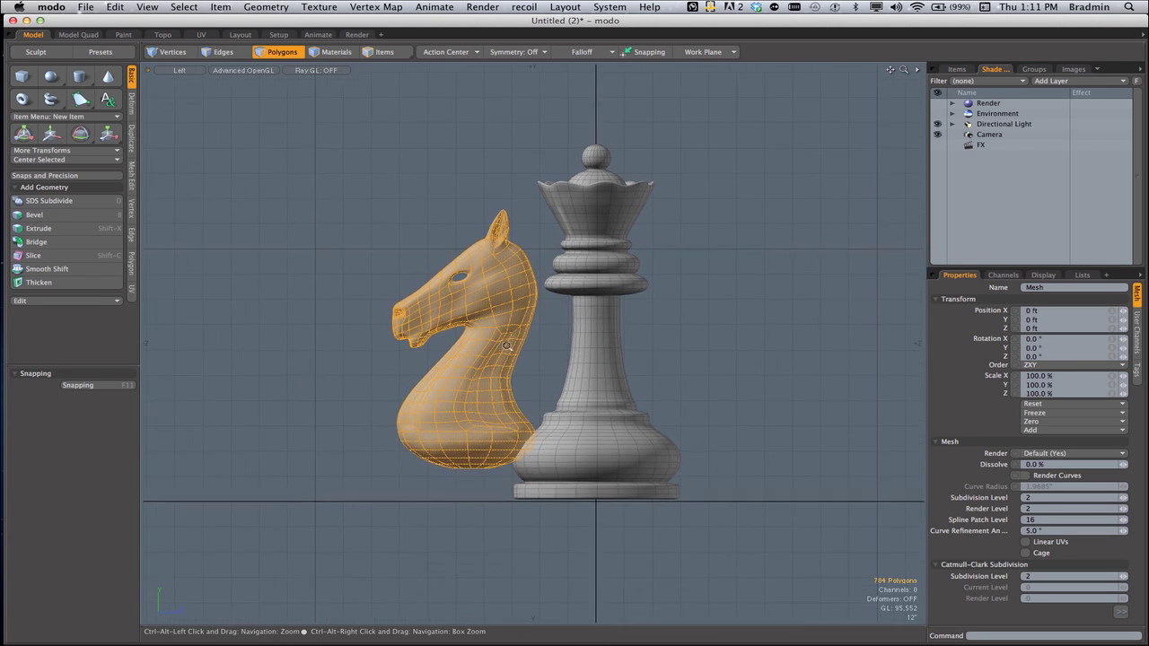
pyautogui.scroll(5, 462, 339)
pyautogui.press('w')
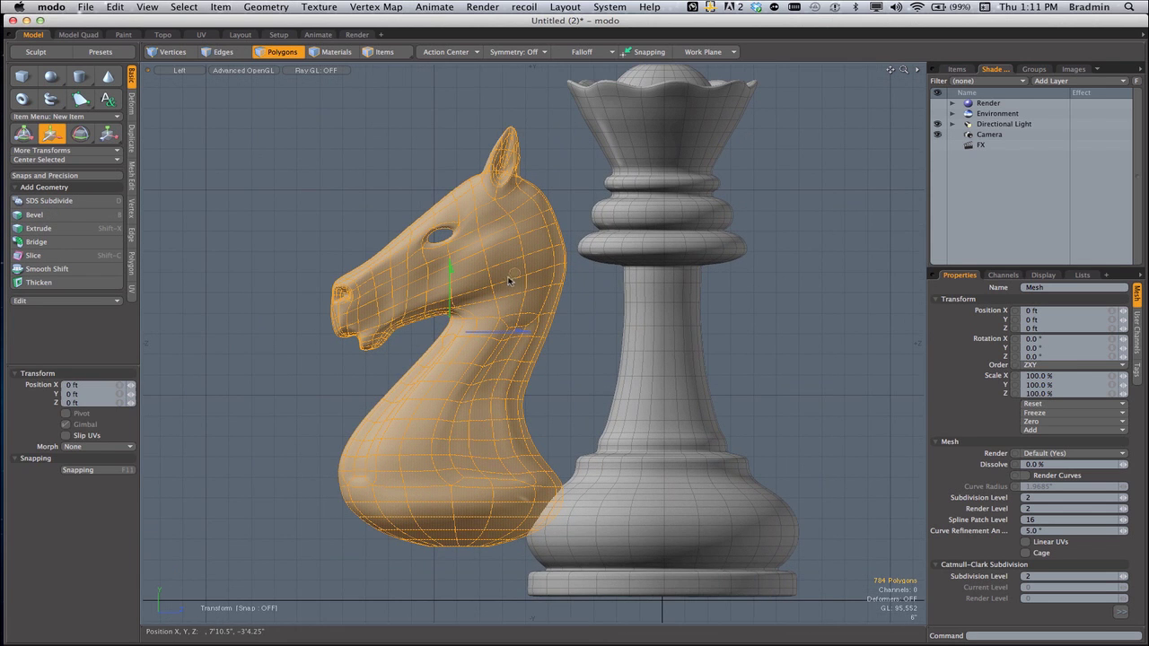
pyautogui.moveTo(508, 281); pyautogui.dragTo(489, 293)
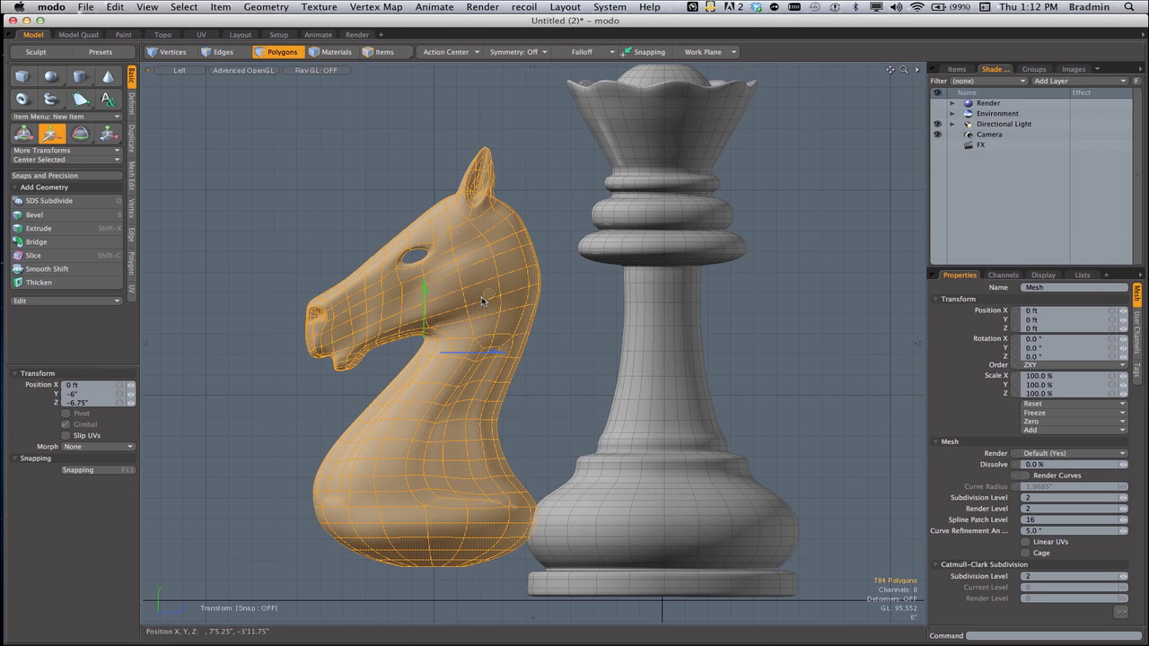
# - Return to the Perspective view, select all the queen's polygons and hide them, leaving the horse head displayed
pyautogui.click(179, 71)
pyautogui.click(185, 83)
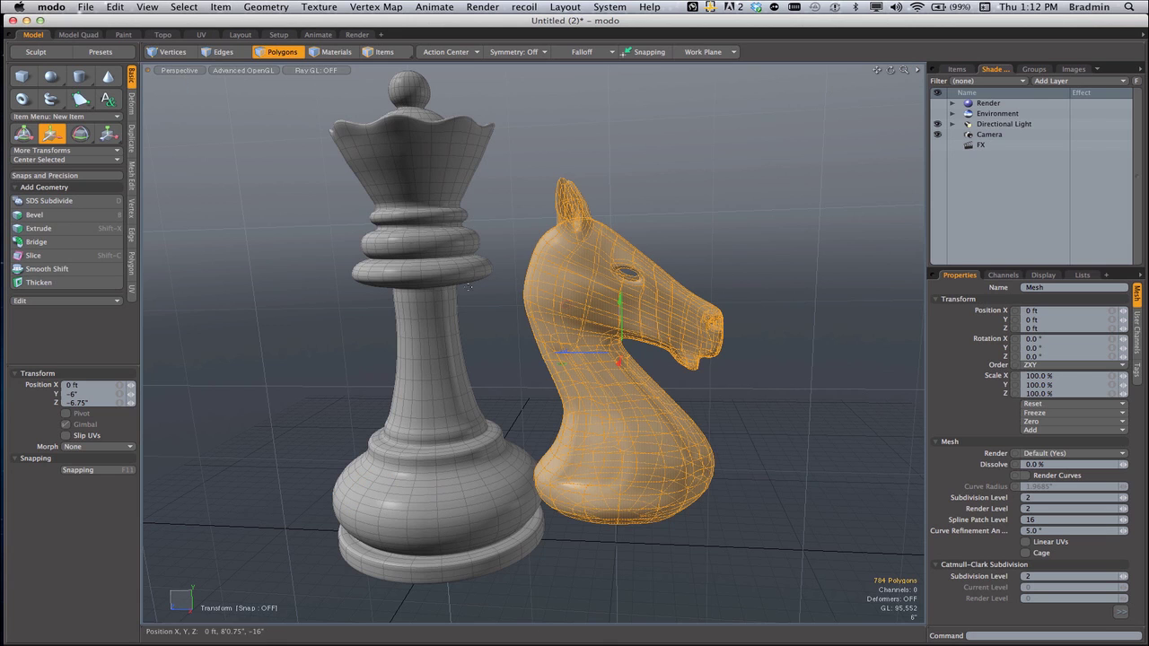
pyautogui.keyDown('alt'); pyautogui.moveTo(420, 339); pyautogui.dragTo(550, 471); pyautogui.keyUp('alt')
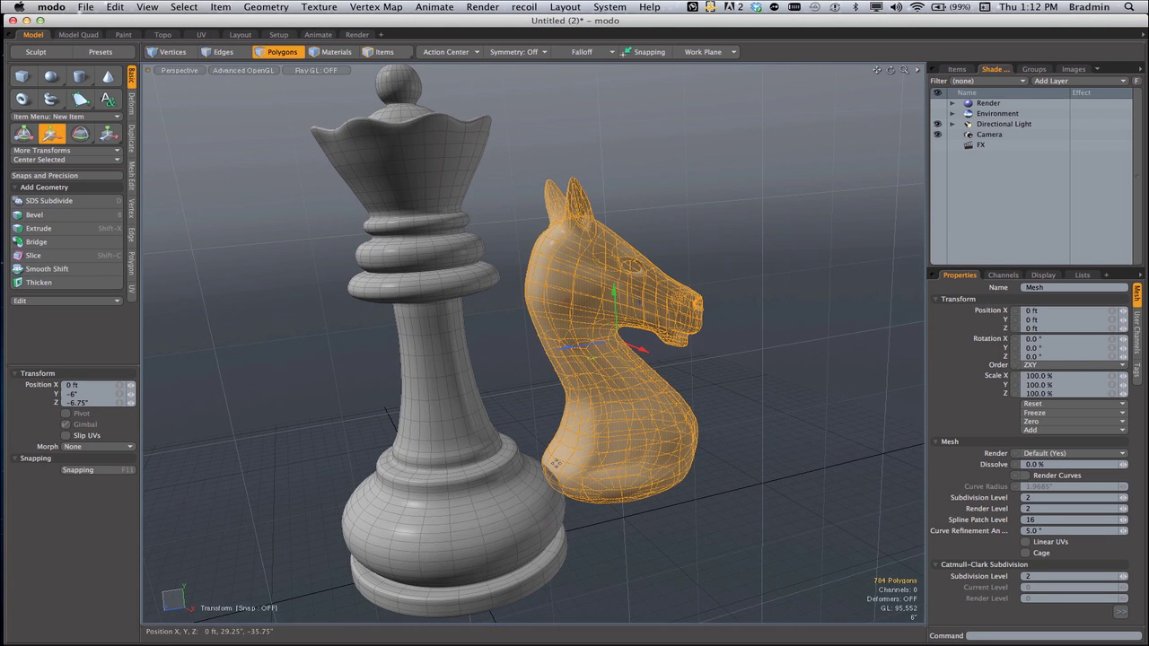
pyautogui.press('space')
pyautogui.click(460, 415)
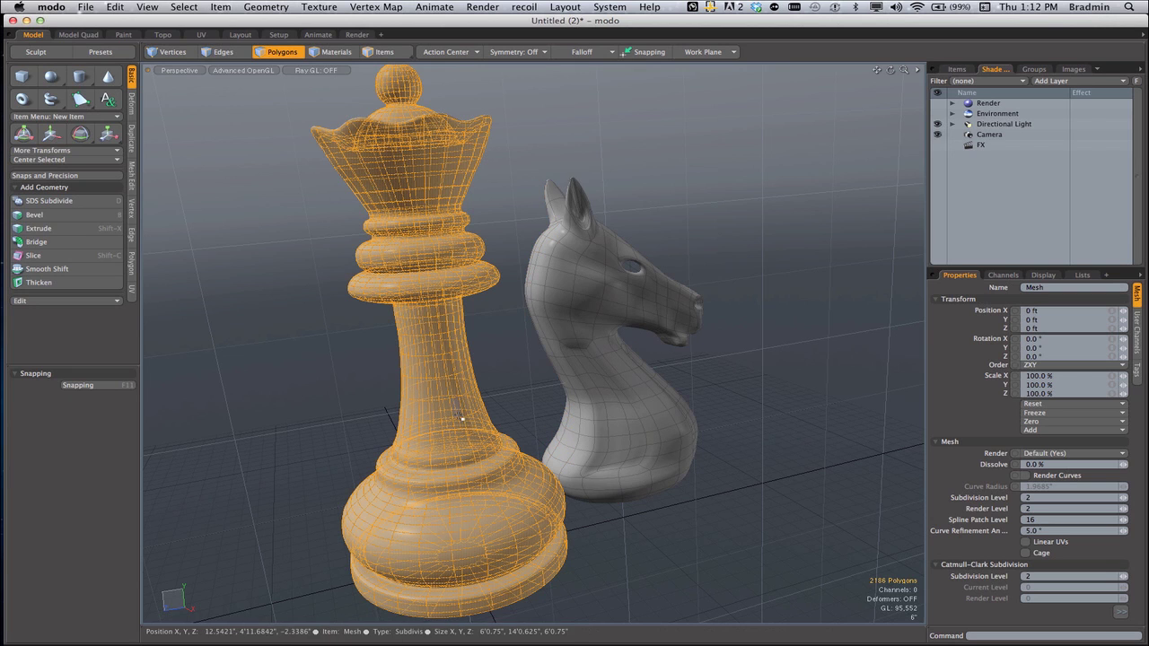
pyautogui.press('Delete')
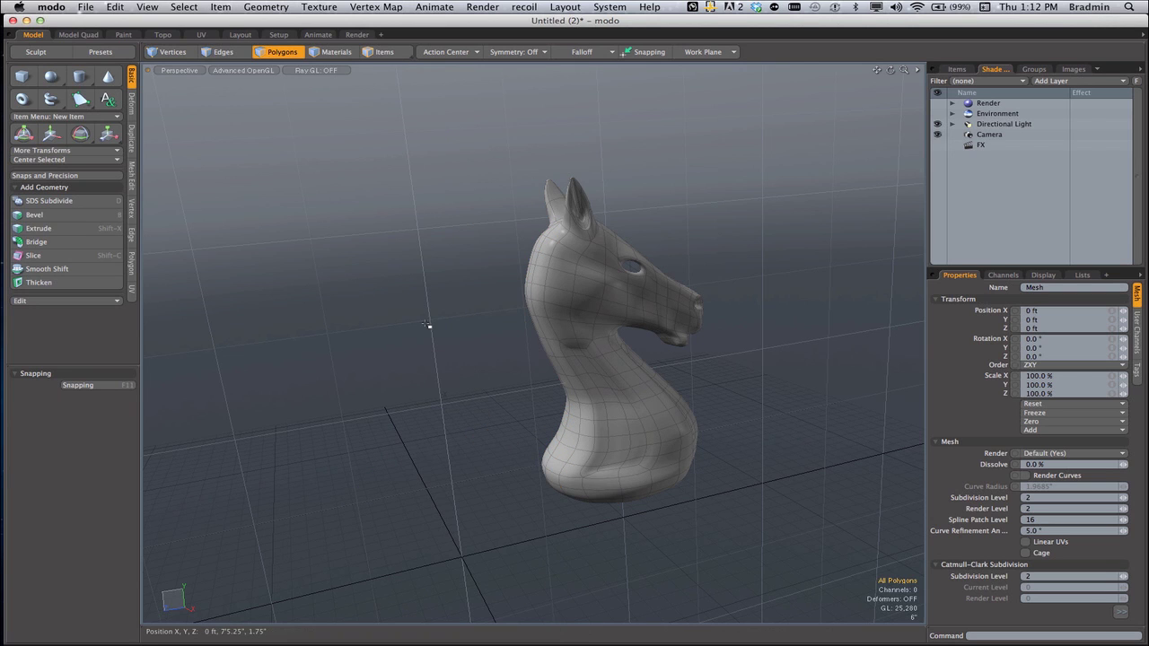
# - Select a one-polygon-wide strip down the back of the horse's neck, from below the ears to the bottom edge
pyautogui.keyDown('alt'); pyautogui.moveTo(442, 366); pyautogui.dragTo(654, 379); pyautogui.keyUp('alt')
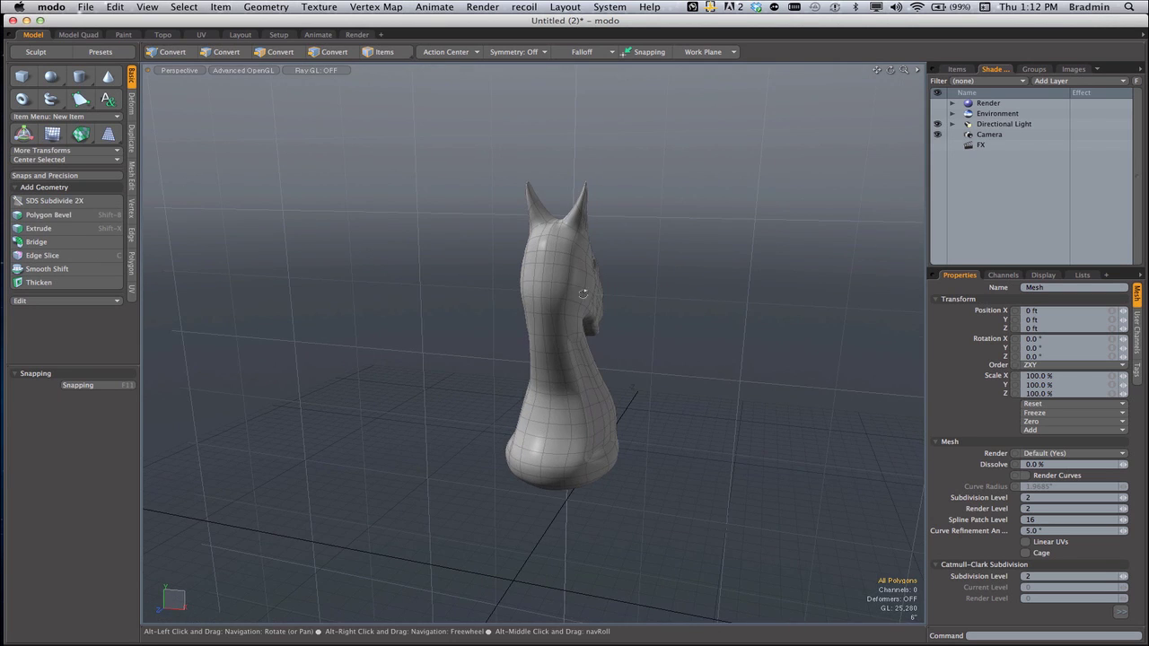
pyautogui.keyDown('ctrl'); pyautogui.keyDown('alt'); pyautogui.moveTo(582, 252); pyautogui.dragTo(595, 269); pyautogui.keyUp('alt'); pyautogui.keyUp('ctrl')
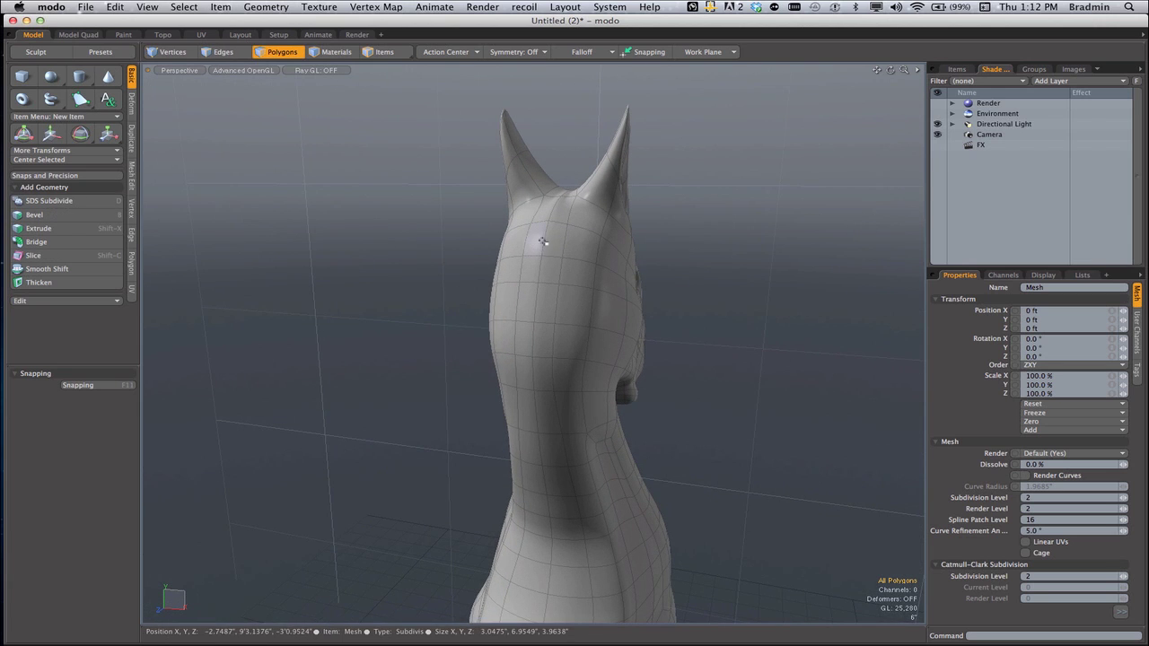
pyautogui.click(553, 260)
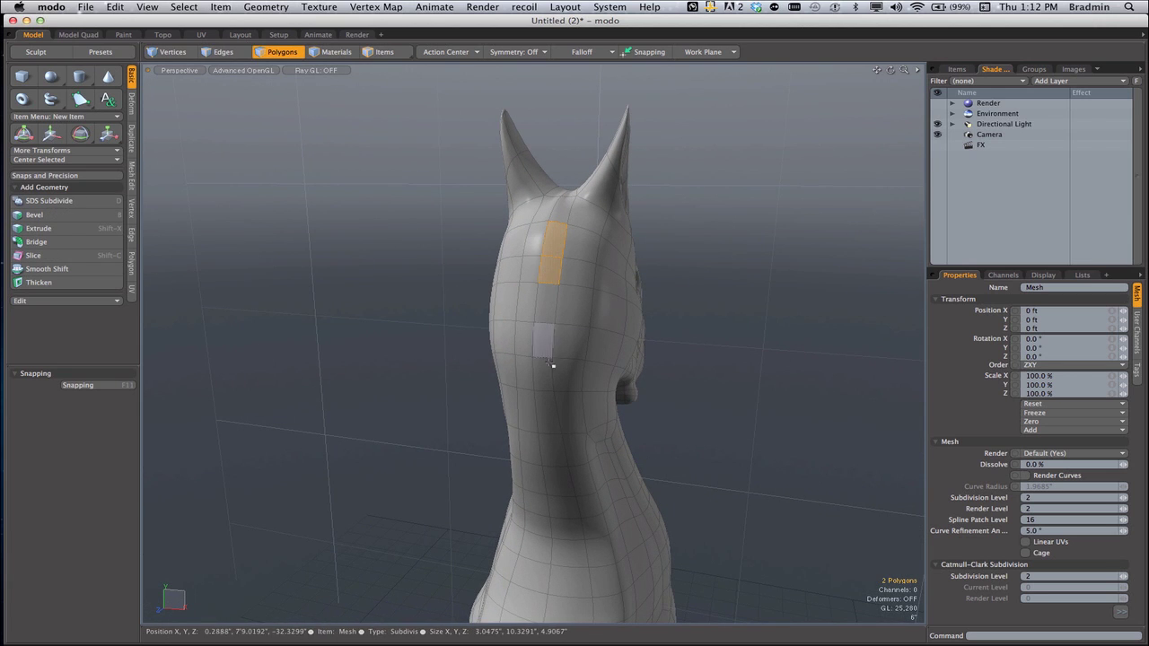
pyautogui.keyDown('alt'); pyautogui.keyDown('shift'); pyautogui.moveTo(553, 388); pyautogui.dragTo(543, 290); pyautogui.keyUp('shift'); pyautogui.keyUp('alt')
pyautogui.press('Up')
pyautogui.press('Up')
pyautogui.press('Up')
pyautogui.press('Up')
pyautogui.press('Up')
pyautogui.press('Up')
pyautogui.press('Up')
pyautogui.press('Up')
pyautogui.press('Up')
pyautogui.press('Up')
pyautogui.press('Up')
pyautogui.press('Up')
pyautogui.press('Up')
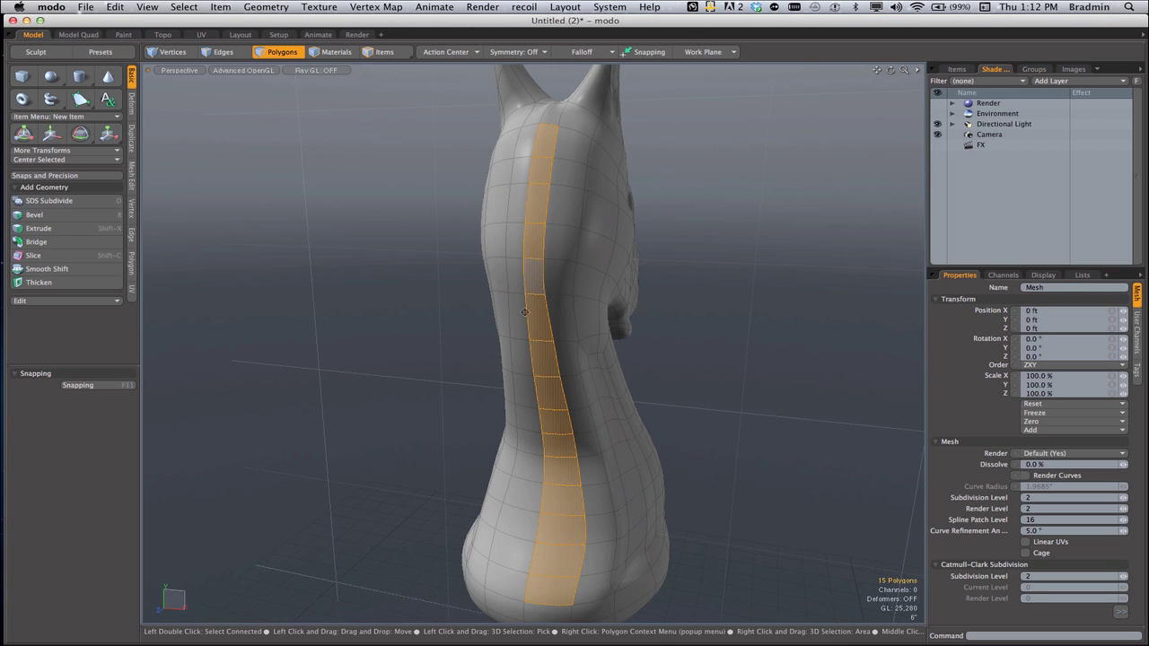
pyautogui.keyDown('alt'); pyautogui.moveTo(524, 312); pyautogui.dragTo(467, 329); pyautogui.keyUp('alt')
pyautogui.press('Up')
pyautogui.press('Up')
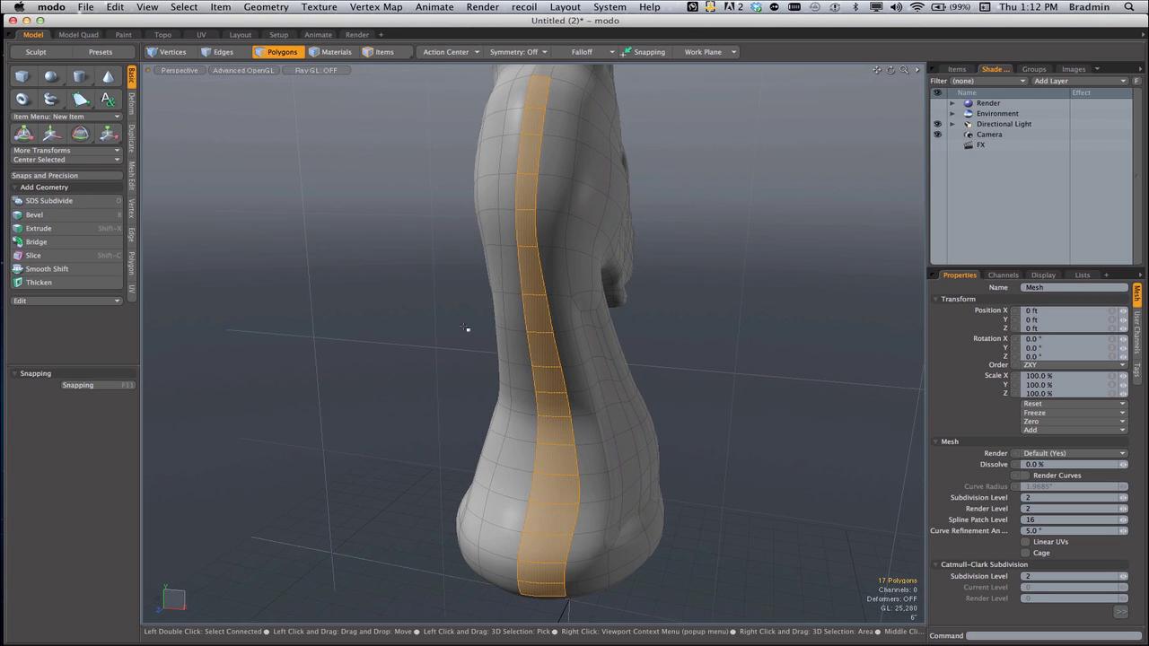
# - Extend the selection with the adjacent column of polygons, making the neck strip two polygons wide along its full height
pyautogui.keyDown('shift'); pyautogui.click(500, 584); pyautogui.keyUp('shift')
pyautogui.keyDown('shift'); pyautogui.click(504, 572); pyautogui.keyUp('shift')
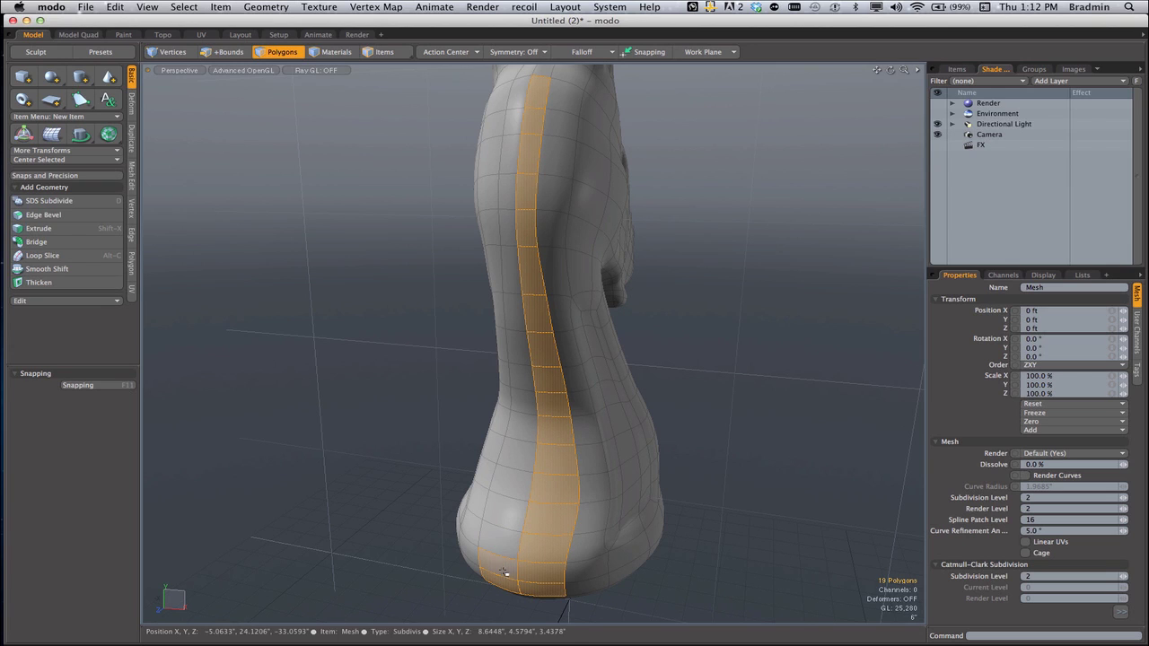
pyautogui.press('Up')
pyautogui.press('Up')
pyautogui.press('Up')
pyautogui.press('Up')
pyautogui.press('Up')
pyautogui.press('Up')
pyautogui.press('Up')
pyautogui.press('Up')
pyautogui.press('Up')
pyautogui.press('Up')
pyautogui.press('Up')
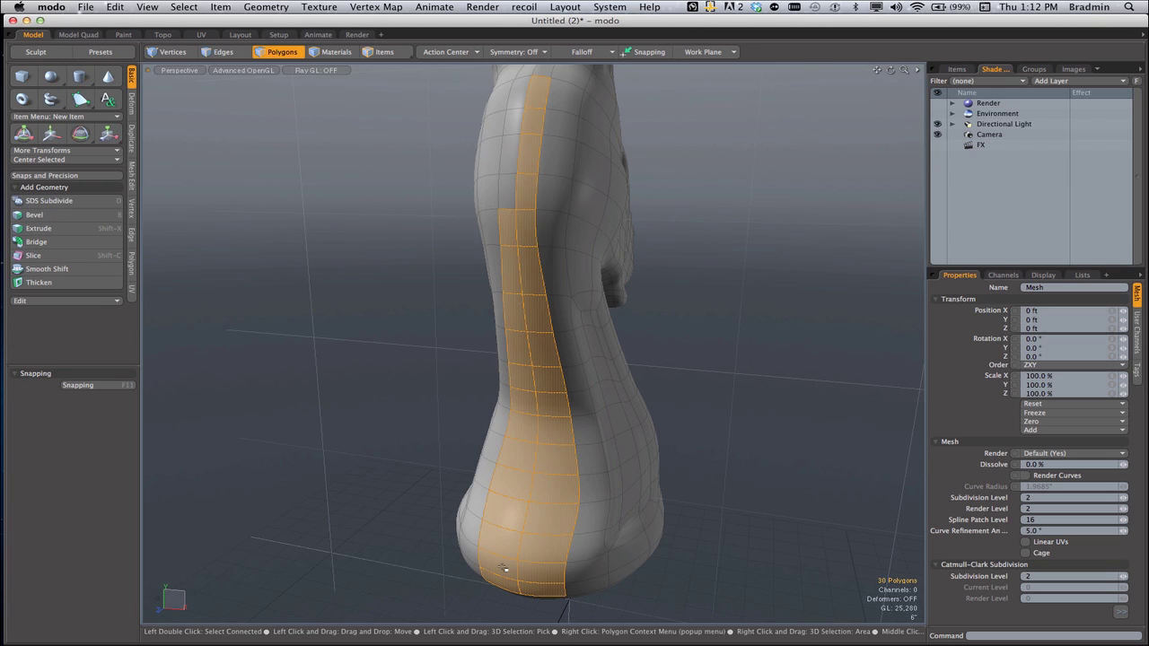
pyautogui.press('Up')
pyautogui.press('Up')
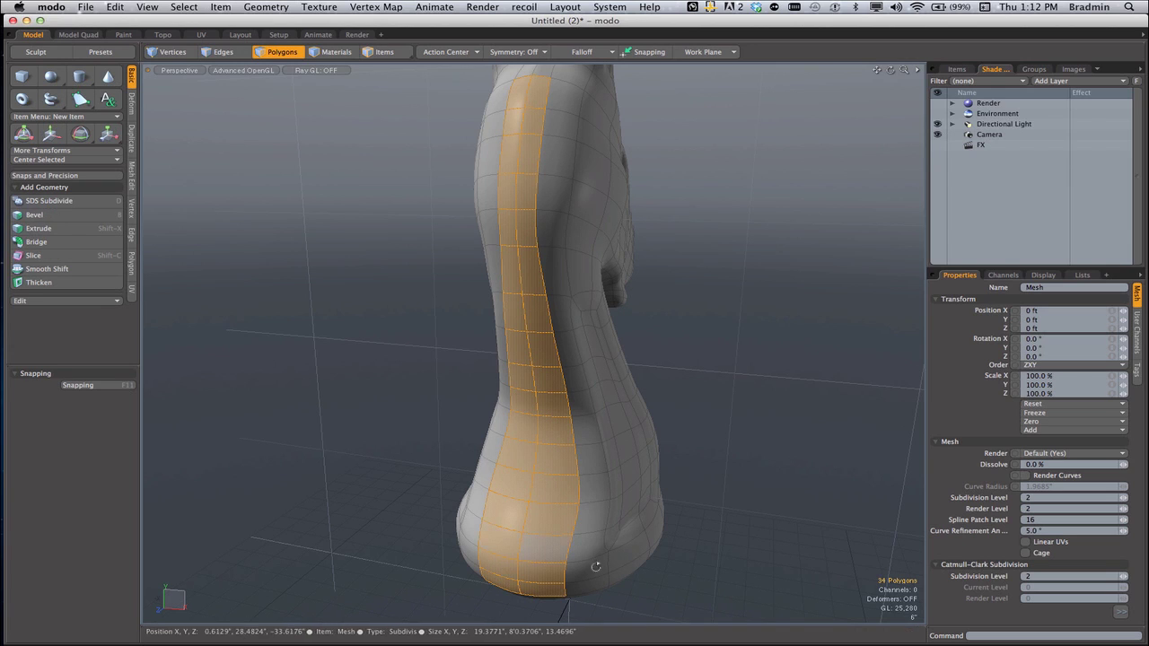
# - Flatten the selected neck strip by scaling it to 0% along Z
pyautogui.keyDown('alt'); pyautogui.moveTo(664, 462); pyautogui.dragTo(565, 357); pyautogui.keyUp('alt')
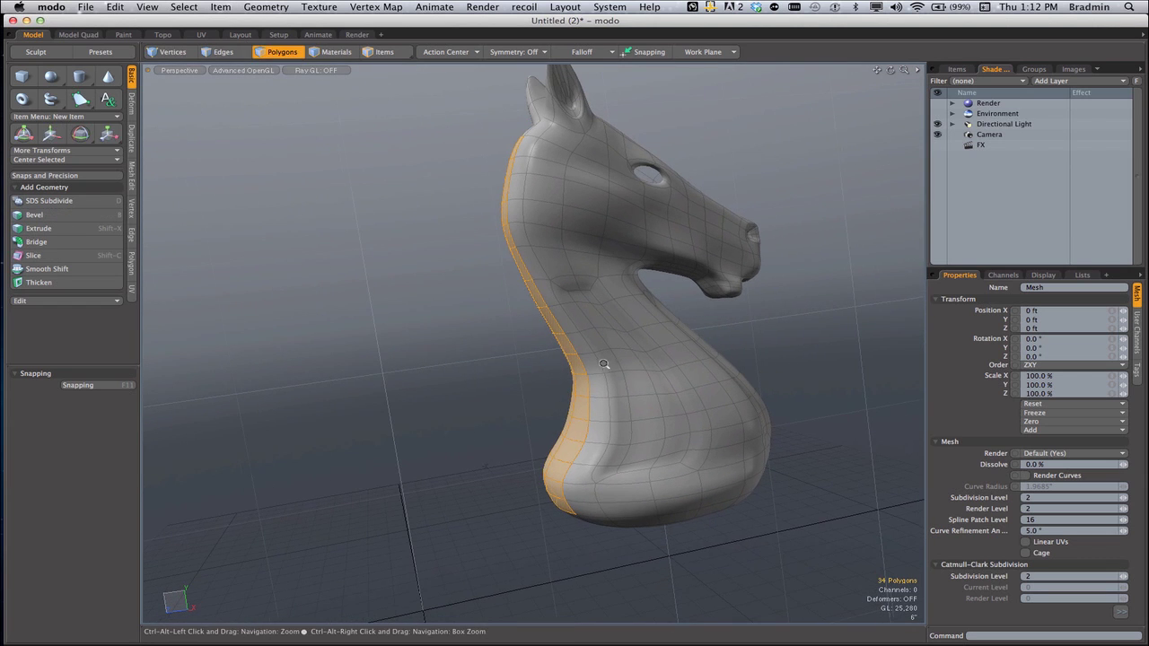
pyautogui.click(105, 134)
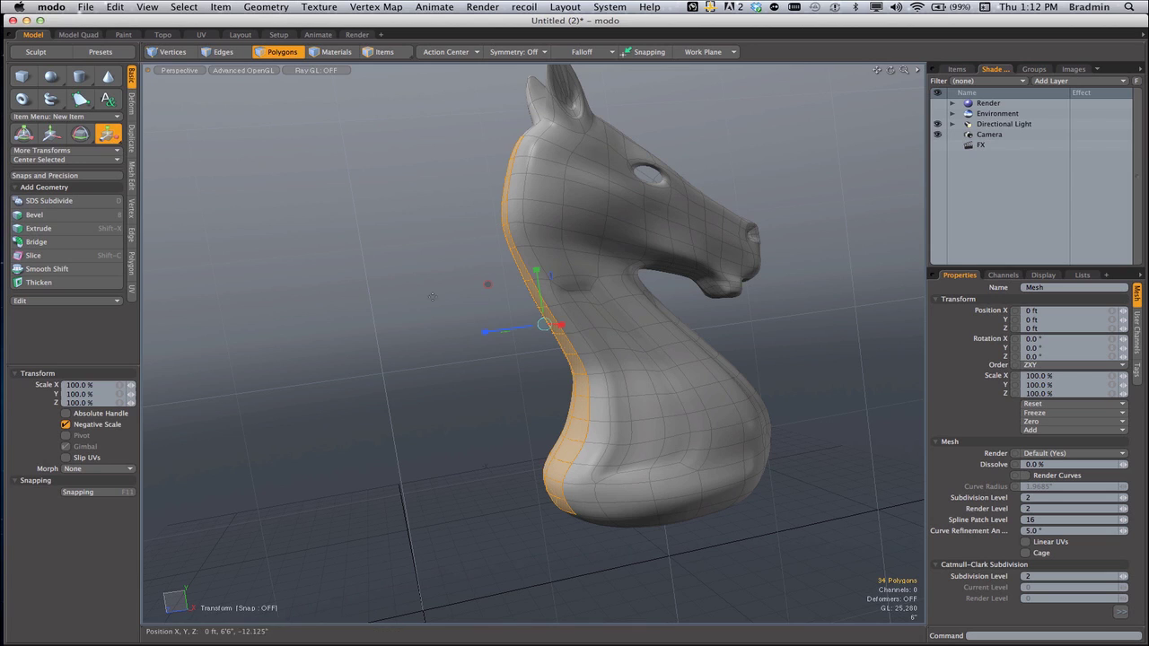
pyautogui.moveTo(488, 332); pyautogui.dragTo(541, 325)
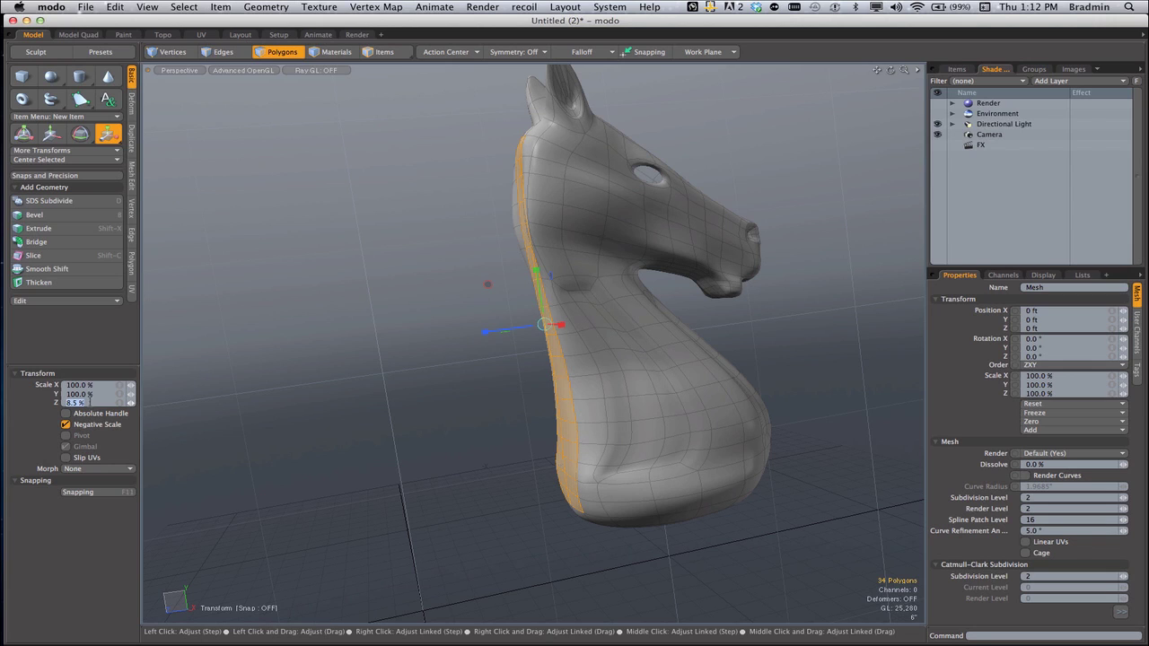
pyautogui.write('0')
pyautogui.press('Return')
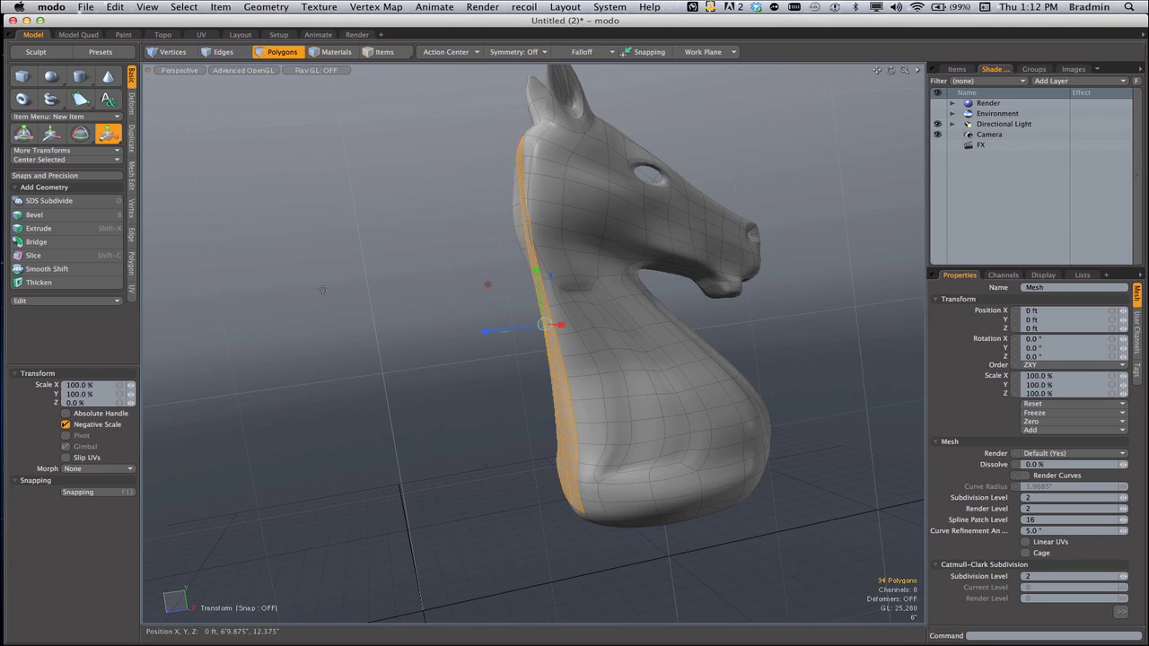
# - Move the flattened strip slightly outward from the neck along Z, keeping its polygons selected
pyautogui.press('w')
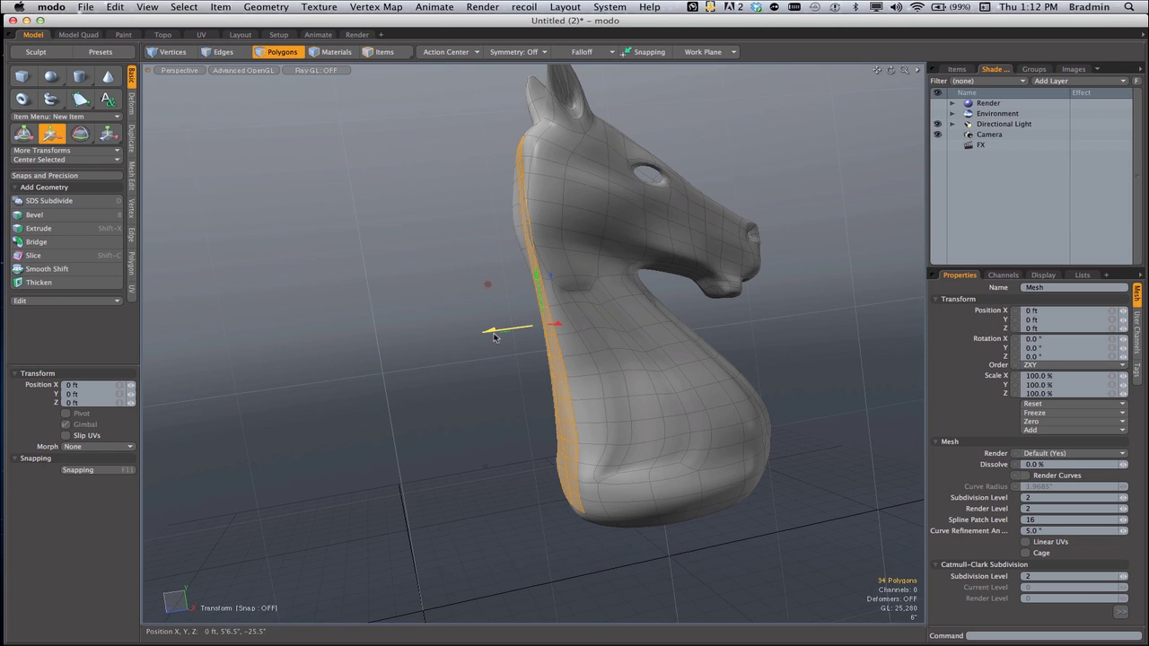
pyautogui.moveTo(494, 337); pyautogui.dragTo(479, 336)
pyautogui.press('q')
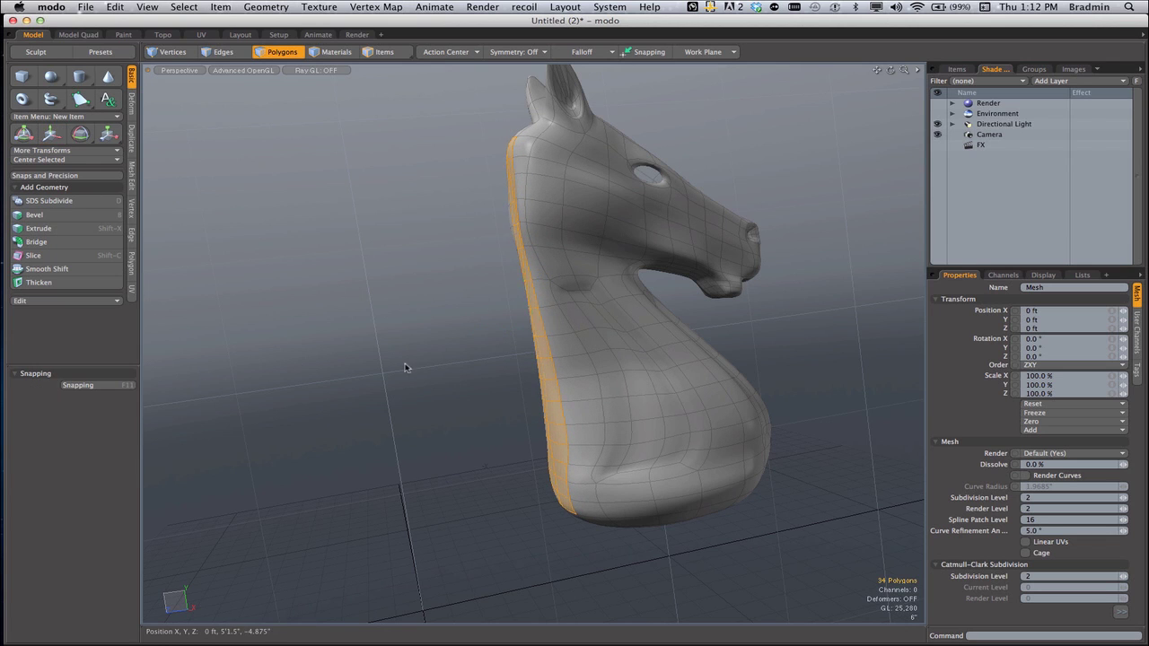
pyautogui.click(406, 367)
pyautogui.keyDown('alt'); pyautogui.moveTo(626, 345); pyautogui.dragTo(584, 380); pyautogui.keyUp('alt')
pyautogui.press('super+z')
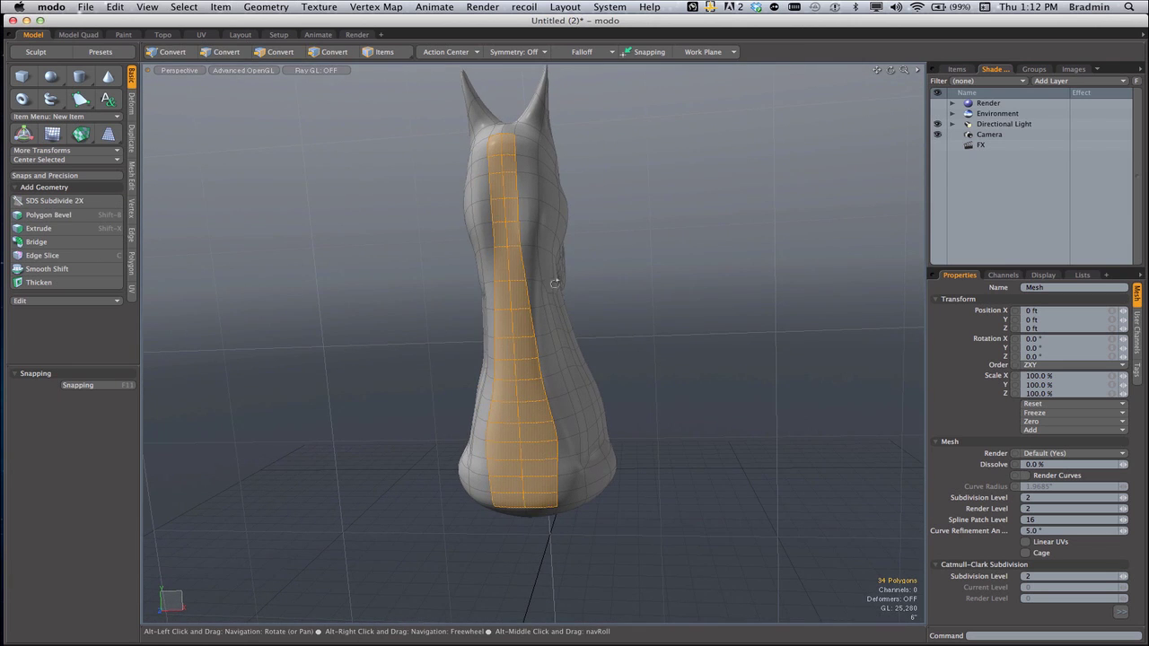
# - Assign the flattened strip's polygons to a selection set named "ConnectSe" in Add mode
pyautogui.keyDown('alt'); pyautogui.moveTo(492, 347); pyautogui.dragTo(553, 245); pyautogui.keyUp('alt')
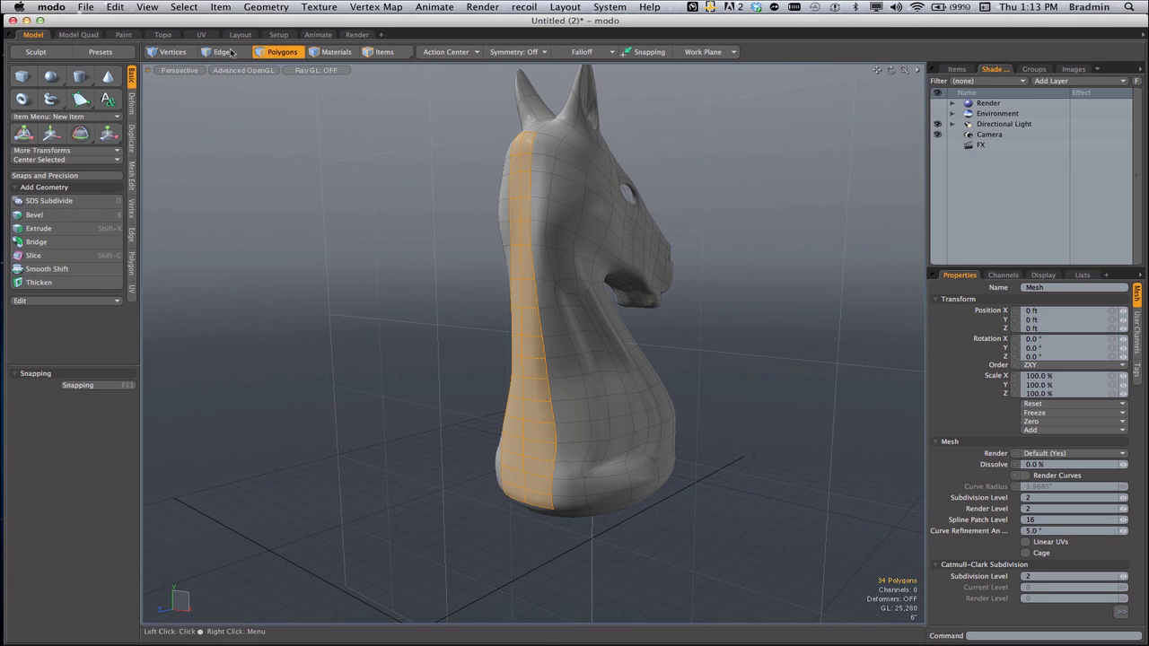
pyautogui.click(184, 7)
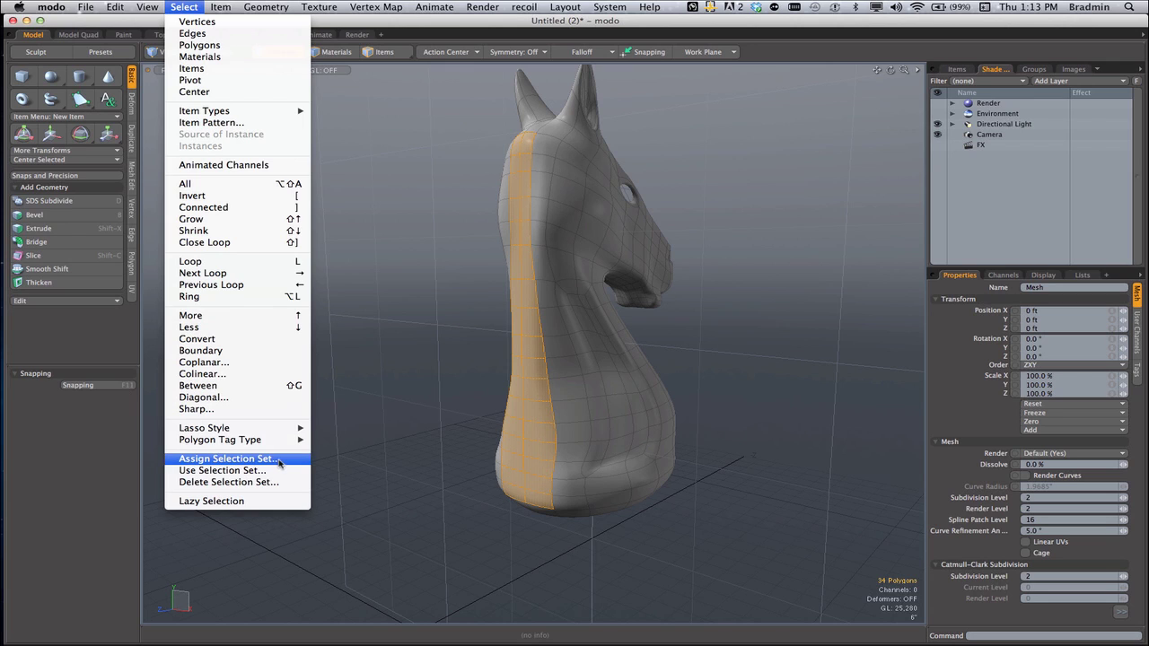
pyautogui.click(229, 459)
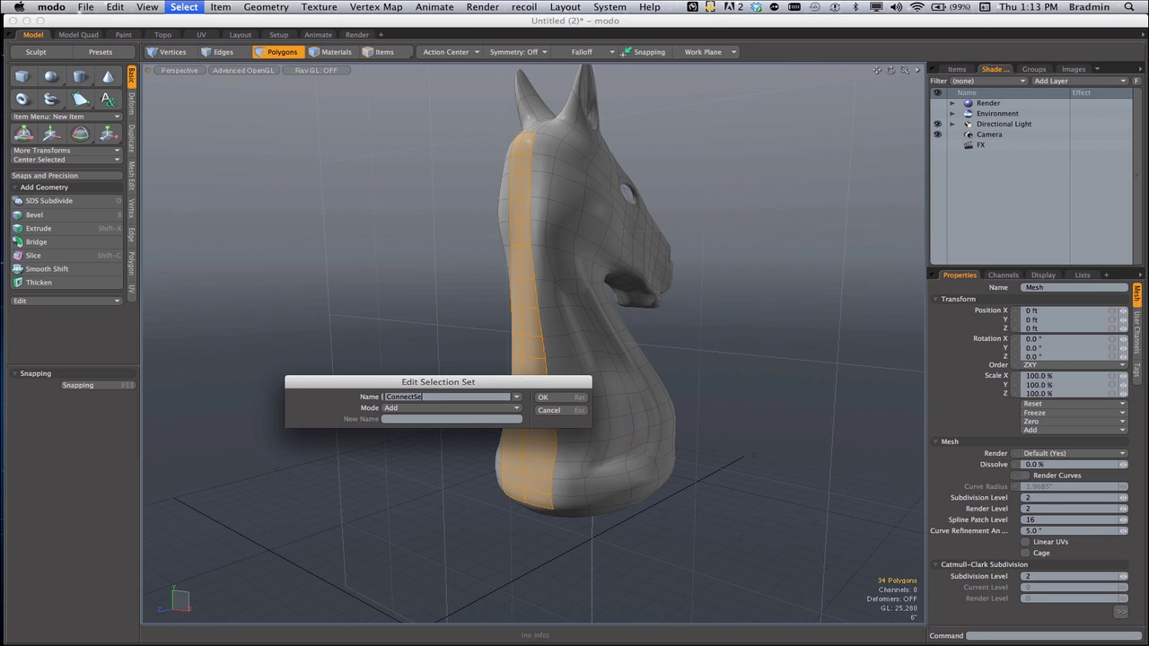
pyautogui.click(544, 396)
# - Unhide the queen, then select the whole horse head and hide it
pyautogui.press('u')
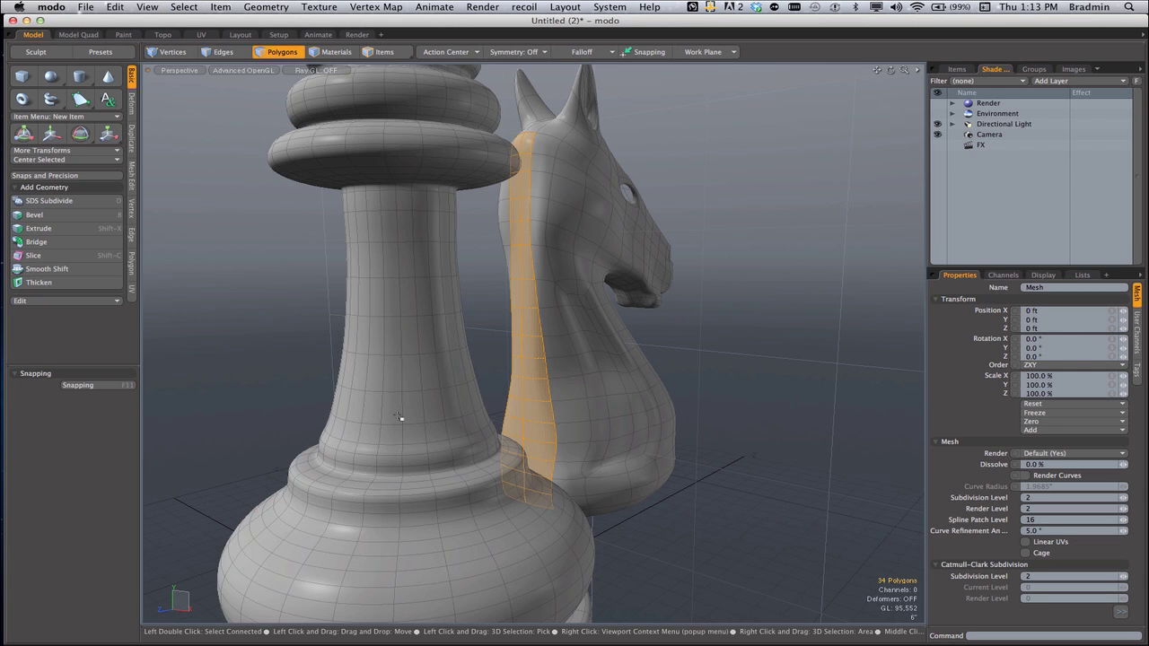
pyautogui.keyDown('alt'); pyautogui.moveTo(399, 416); pyautogui.dragTo(451, 359); pyautogui.keyUp('alt')
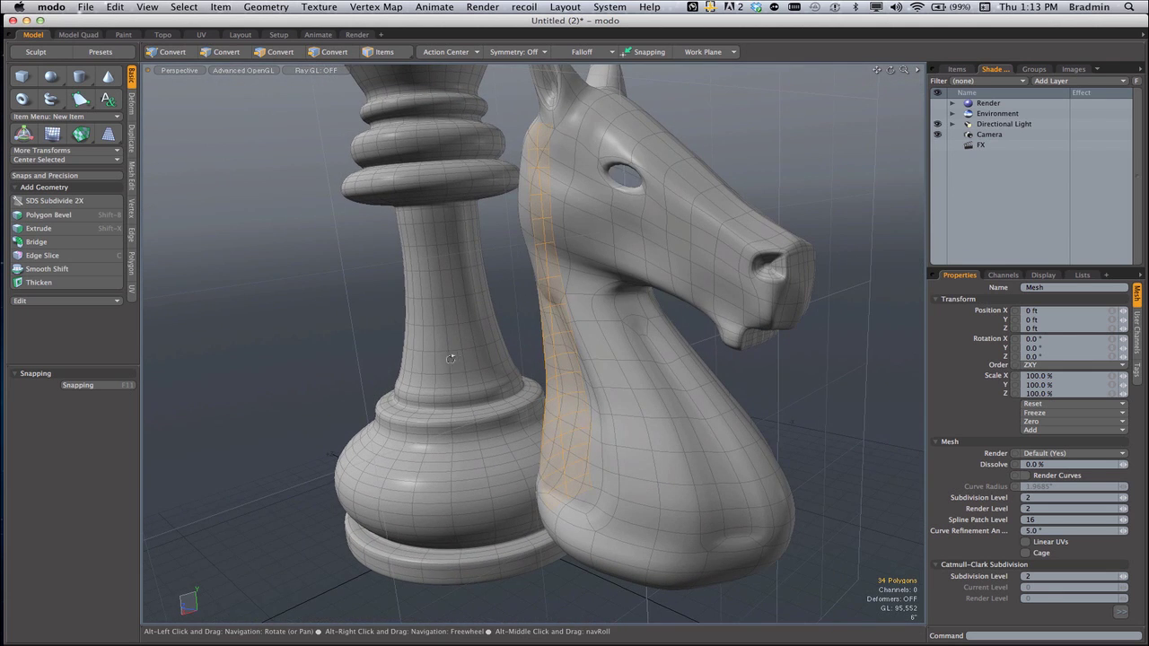
pyautogui.doubleClick(591, 408)
pyautogui.press('h')
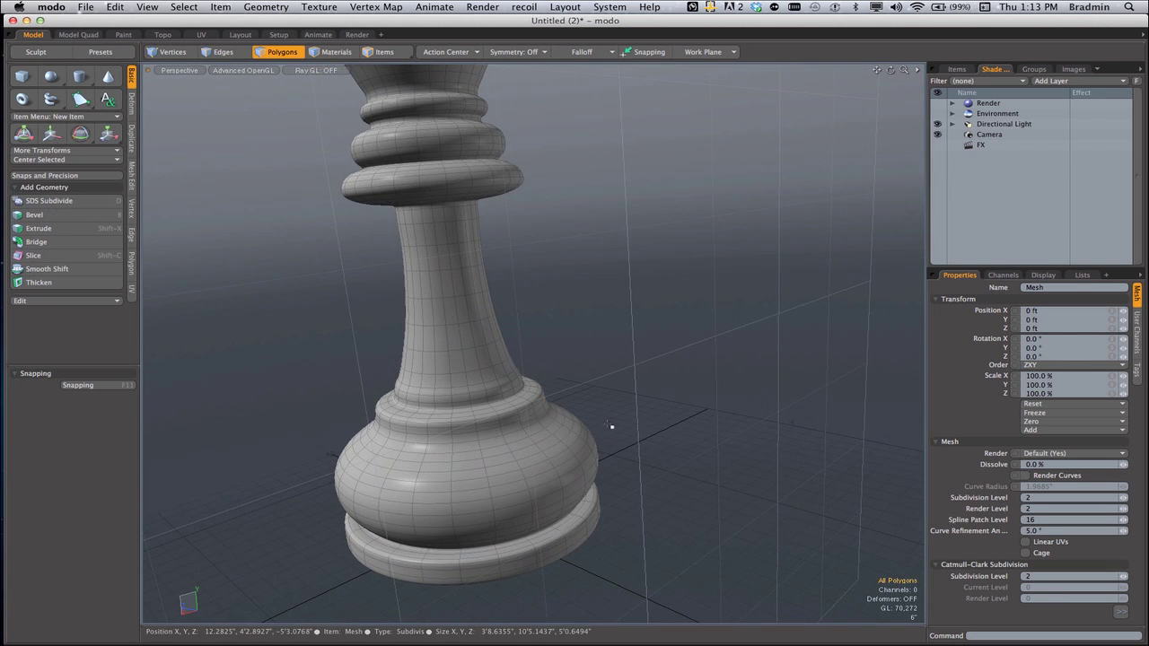
# - Select a one-polygon-wide strip up the queen's body, from just above the base ring to below the collar
pyautogui.keyDown('alt'); pyautogui.moveTo(690, 425); pyautogui.dragTo(544, 529); pyautogui.keyUp('alt')
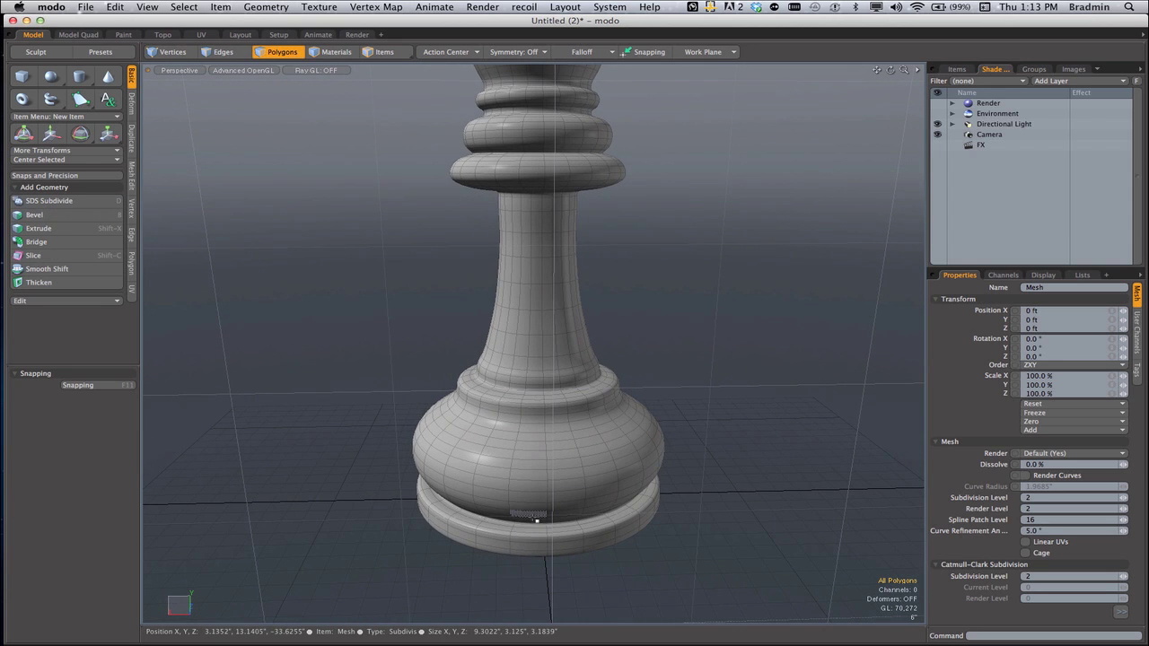
pyautogui.moveTo(537, 521); pyautogui.dragTo(536, 510)
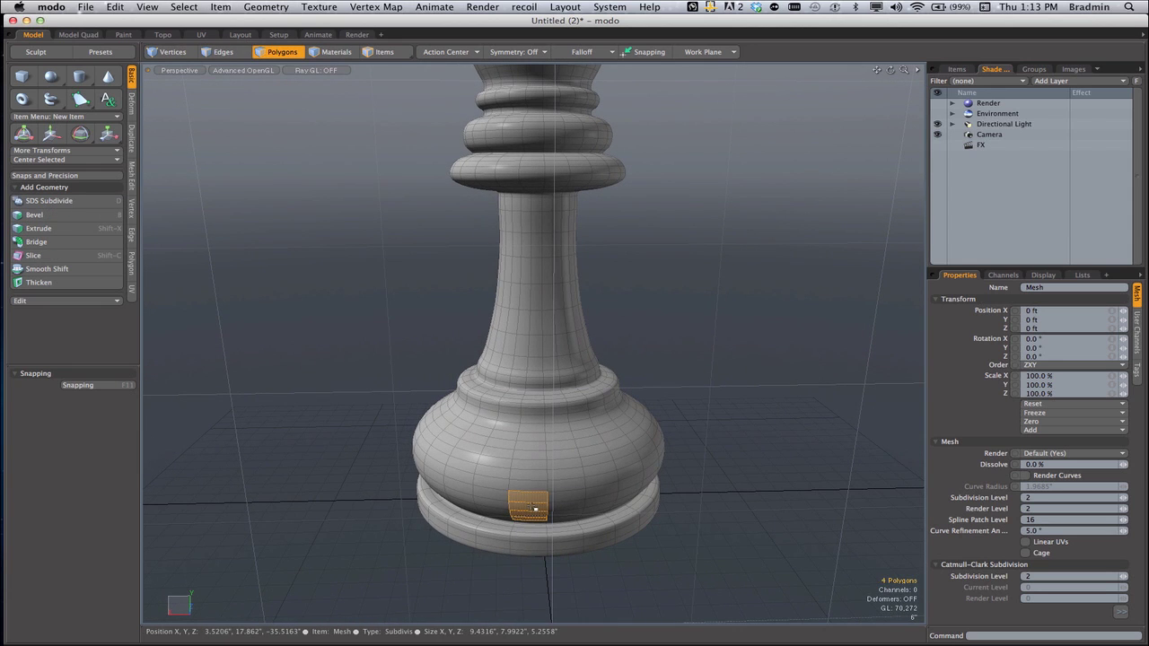
pyautogui.press('Up')
pyautogui.press('Up')
pyautogui.press('Up')
pyautogui.press('Up')
pyautogui.press('Up')
pyautogui.press('Up')
pyautogui.press('Up')
pyautogui.press('Up')
pyautogui.press('Up')
pyautogui.press('Up')
pyautogui.press('Up')
pyautogui.press('Up')
pyautogui.press('Up')
pyautogui.press('Up')
pyautogui.press('Up')
pyautogui.press('Up')
pyautogui.press('Up')
pyautogui.press('Up')
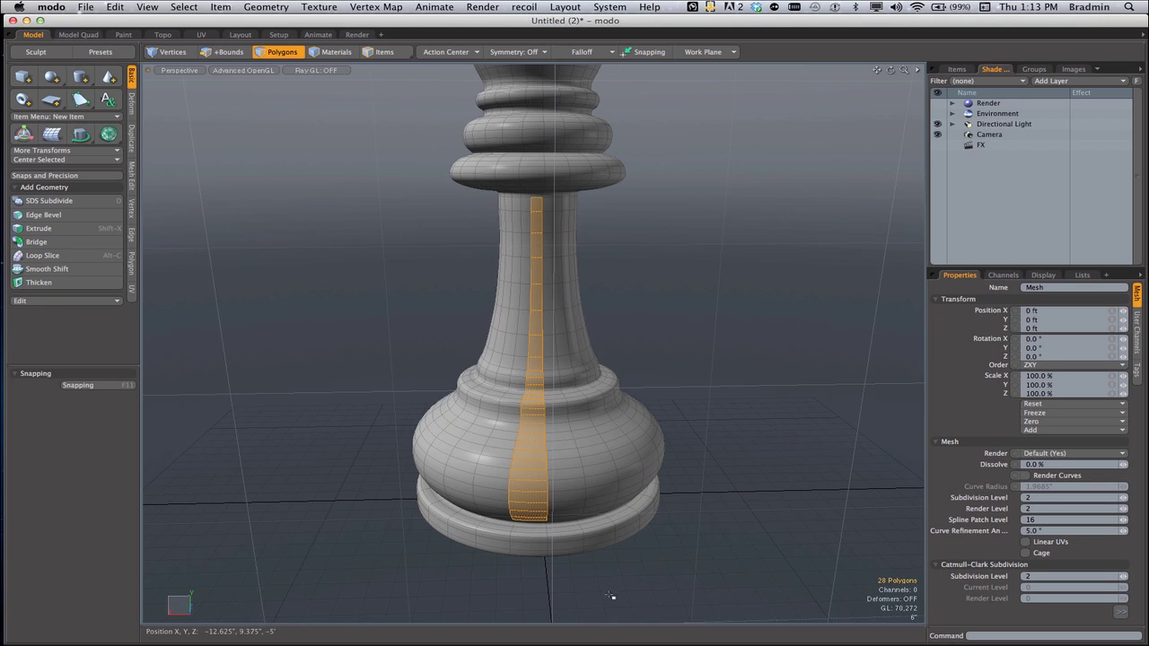
# - Add the neighbouring column of polygons to the queen's strip, making it two polygons wide up to the collar
pyautogui.keyDown('shift'); pyautogui.click(569, 519); pyautogui.keyUp('shift')
pyautogui.press('Up')
pyautogui.press('Up')
pyautogui.press('Up')
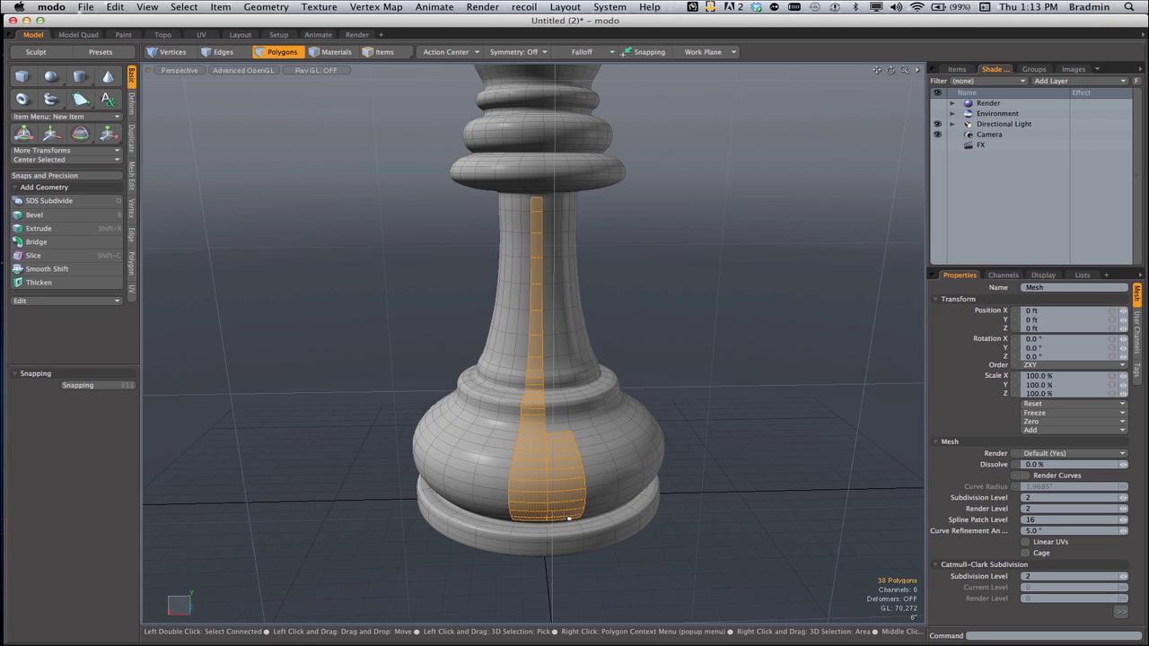
pyautogui.press('Up')
pyautogui.press('Up')
pyautogui.press('Up')
pyautogui.press('Up')
pyautogui.press('Up')
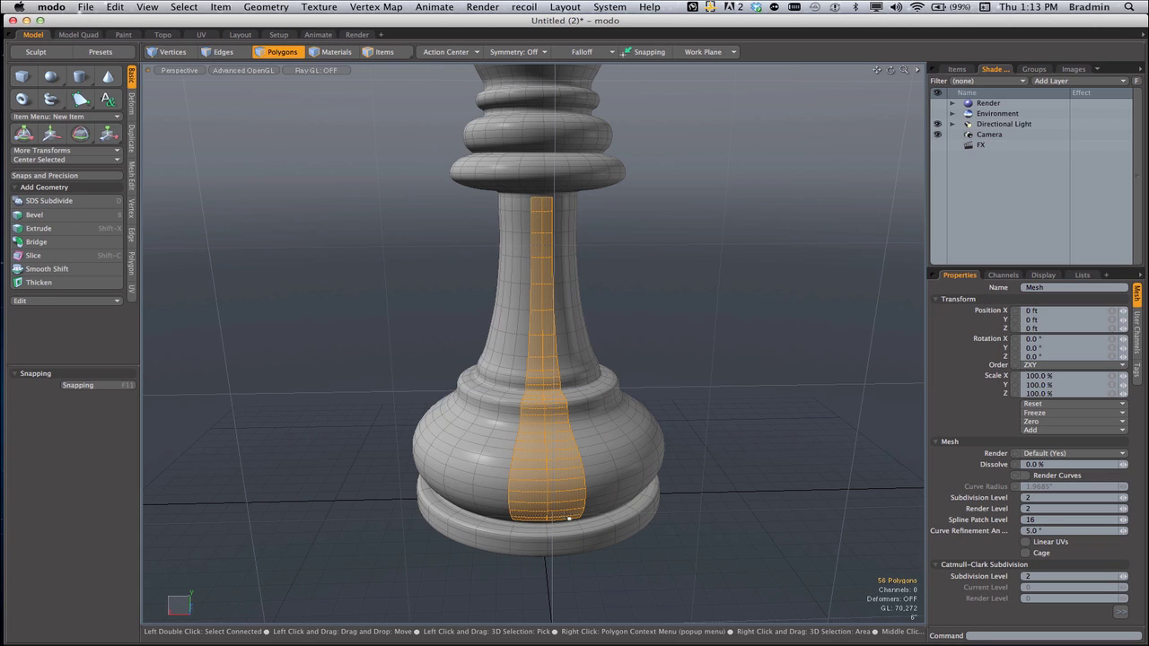
# - Add the queen's selected strip polygons to the existing selection set "ConnectSet" in Add mode
pyautogui.keyDown('alt'); pyautogui.moveTo(427, 432); pyautogui.dragTo(688, 297); pyautogui.keyUp('alt')
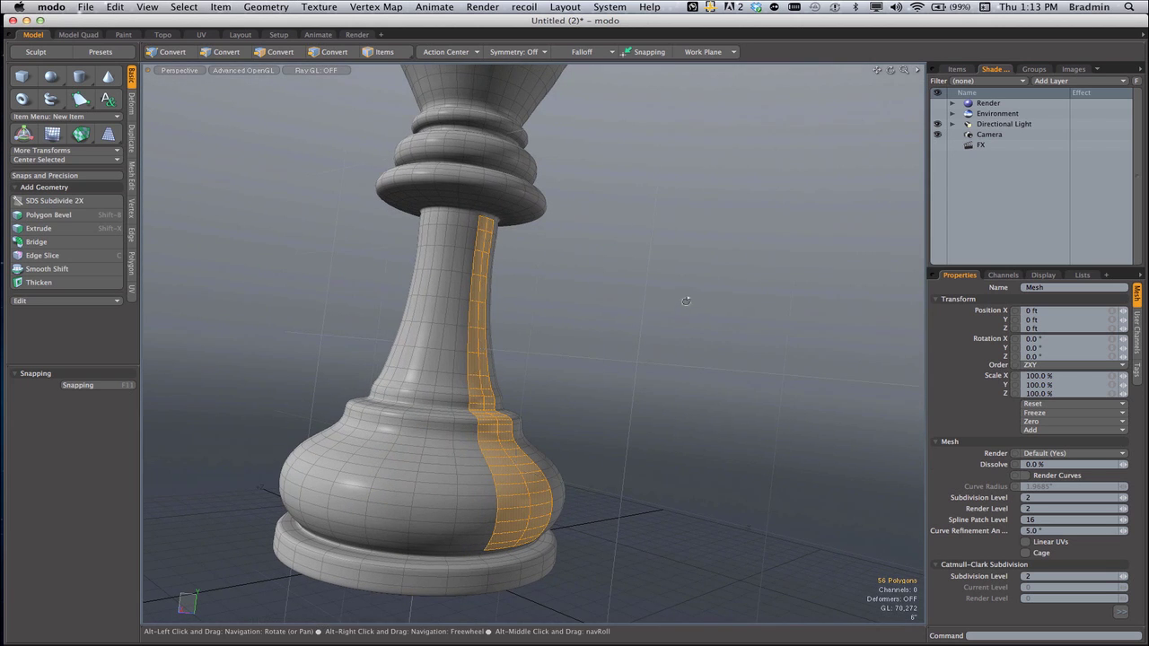
pyautogui.click(176, 7)
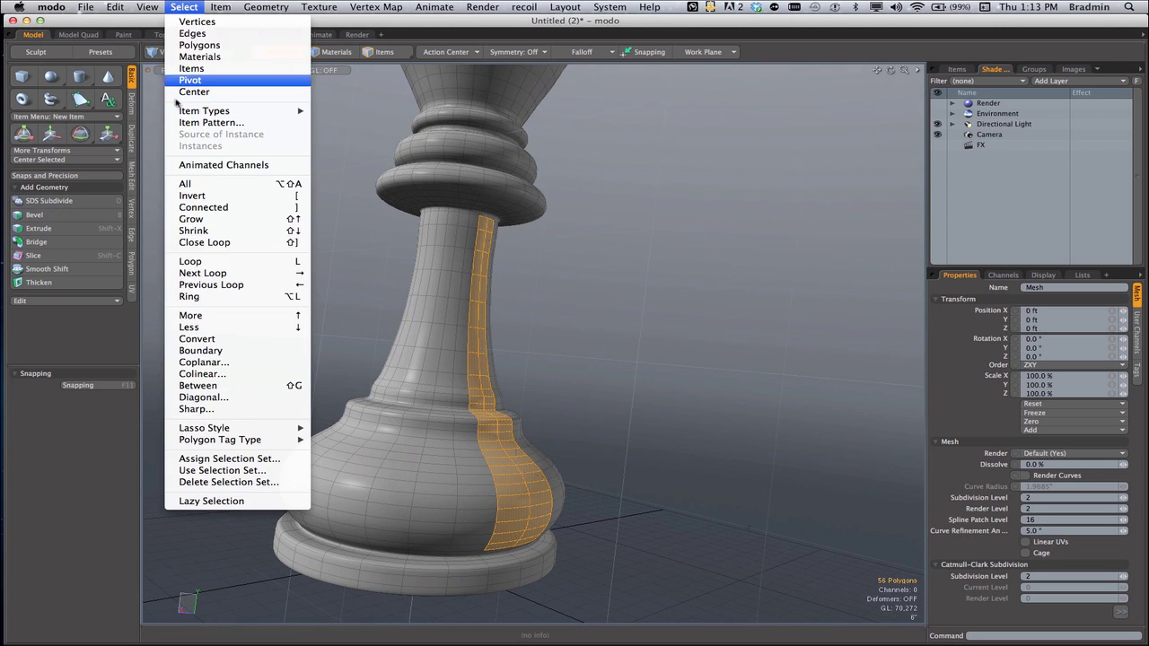
pyautogui.click(242, 460)
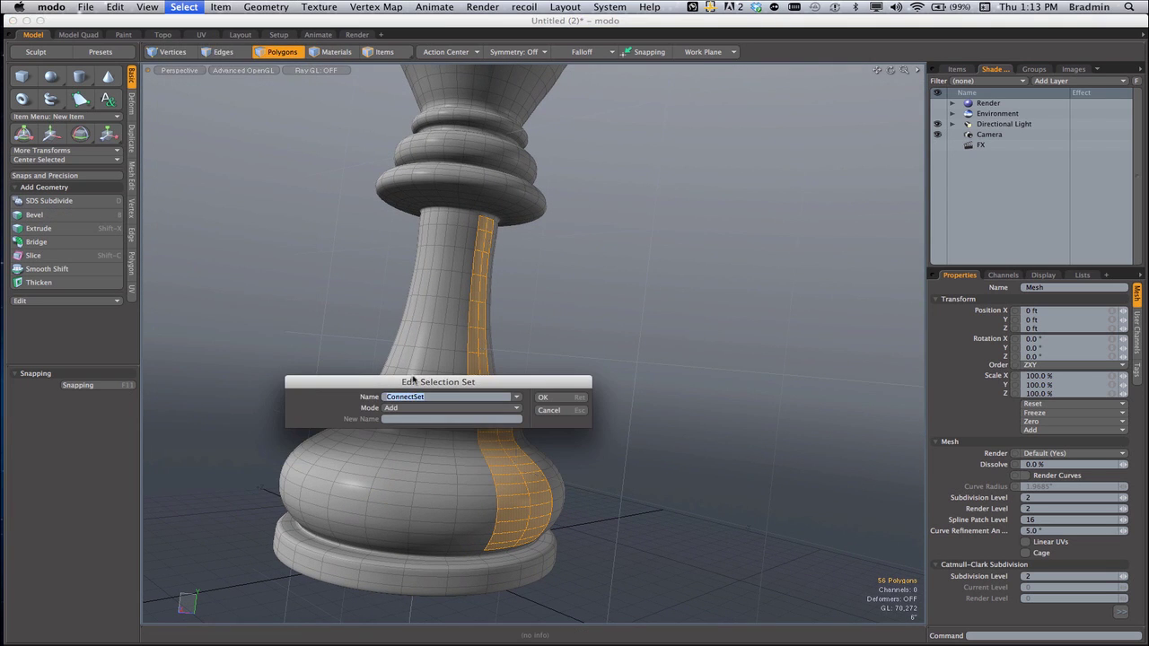
pyautogui.click(559, 400)
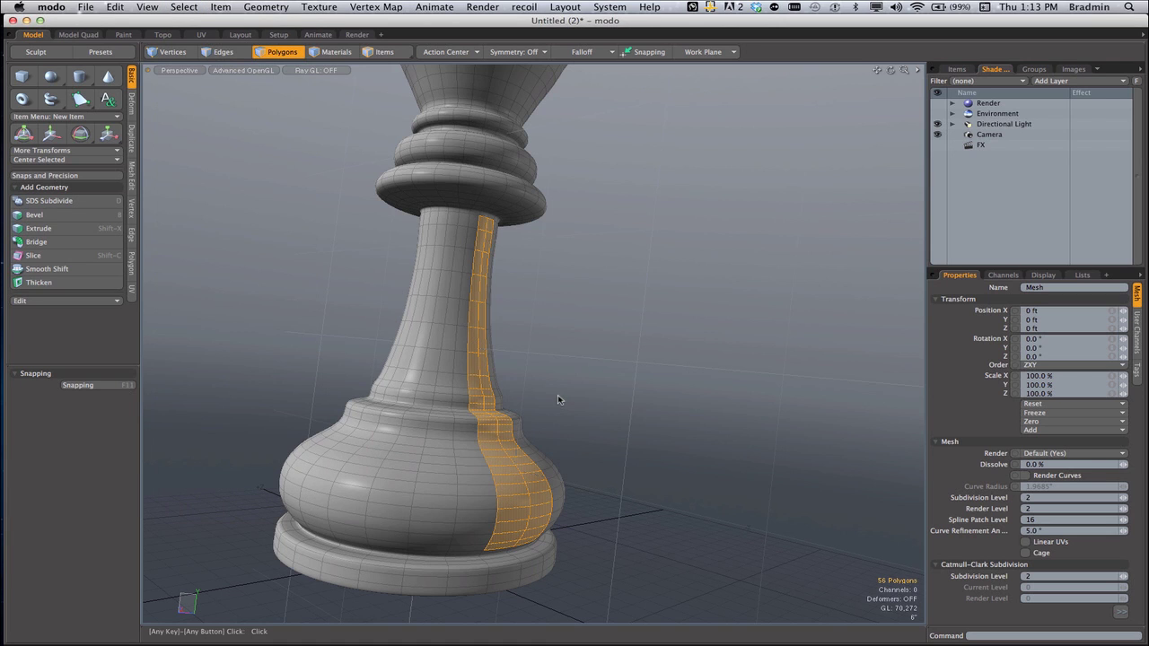
# - Flatten the queen's selected strip by scaling its polygons to 0% on Z
pyautogui.press('y')
pyautogui.keyDown('alt'); pyautogui.moveTo(558, 400); pyautogui.dragTo(605, 464); pyautogui.keyUp('alt')
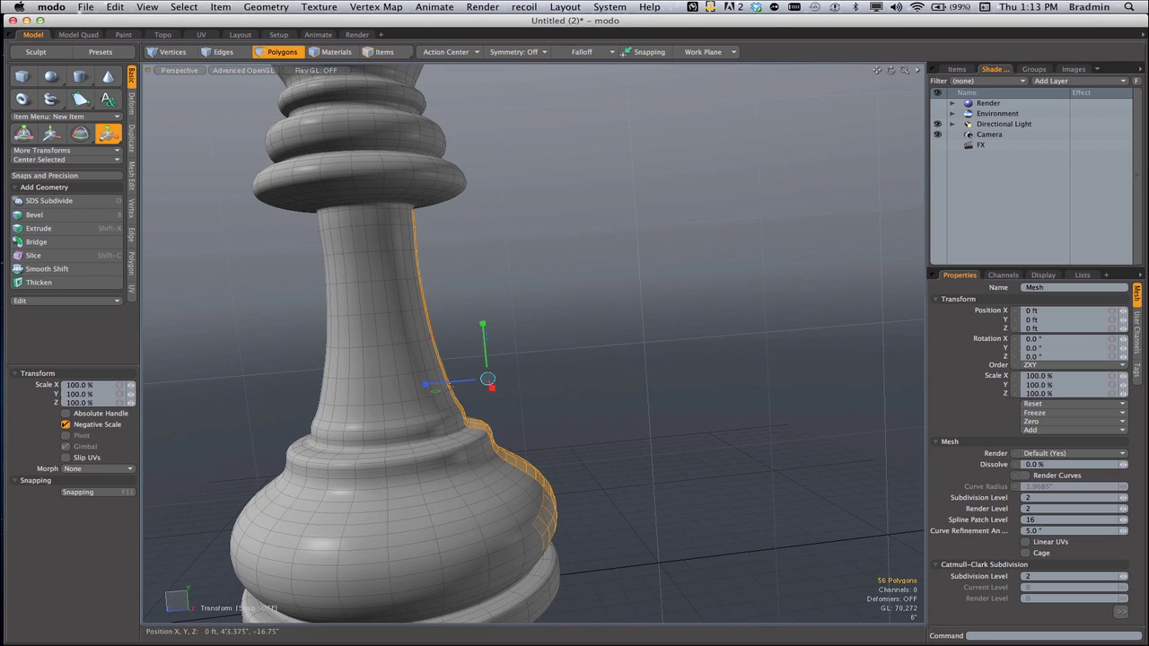
pyautogui.moveTo(426, 388); pyautogui.dragTo(485, 380)
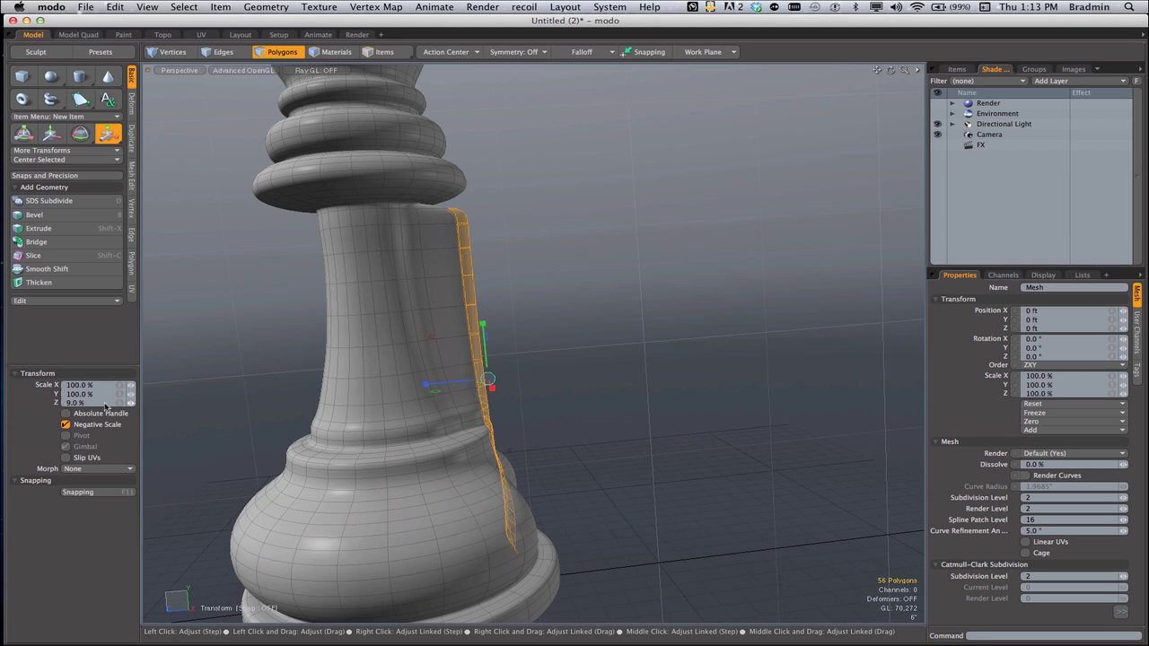
pyautogui.press('Return')
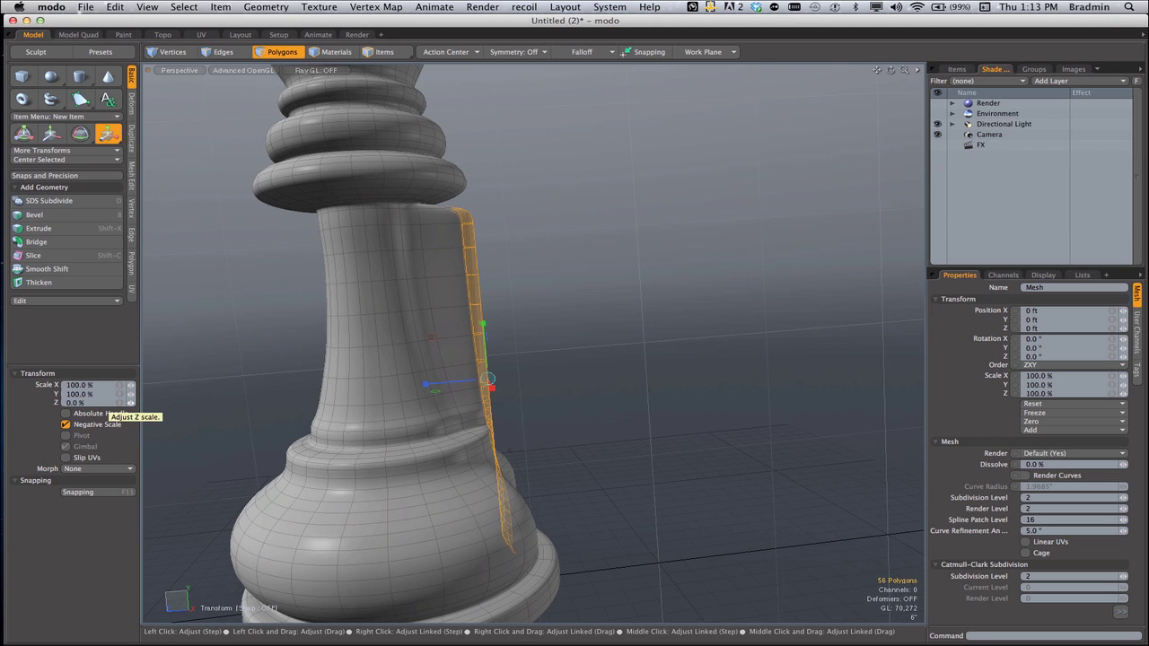
pyautogui.keyDown('alt'); pyautogui.moveTo(503, 386); pyautogui.dragTo(440, 370); pyautogui.keyUp('alt')
pyautogui.press('space')
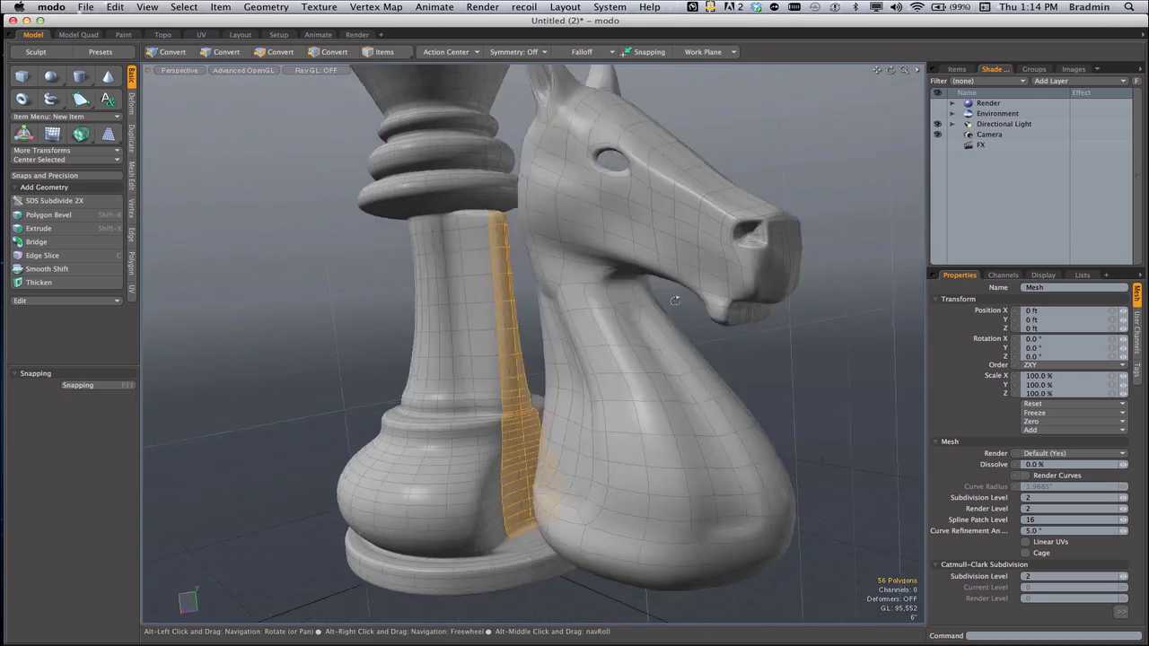
# - Select the entire unhidden horse head and move it down about 6.875 inches on Y
pyautogui.keyDown('alt'); pyautogui.moveTo(503, 369); pyautogui.dragTo(569, 296); pyautogui.keyUp('alt')
pyautogui.press('3')
pyautogui.doubleClick(602, 400)
pyautogui.press('w')
pyautogui.moveTo(676, 268); pyautogui.dragTo(584, 343)
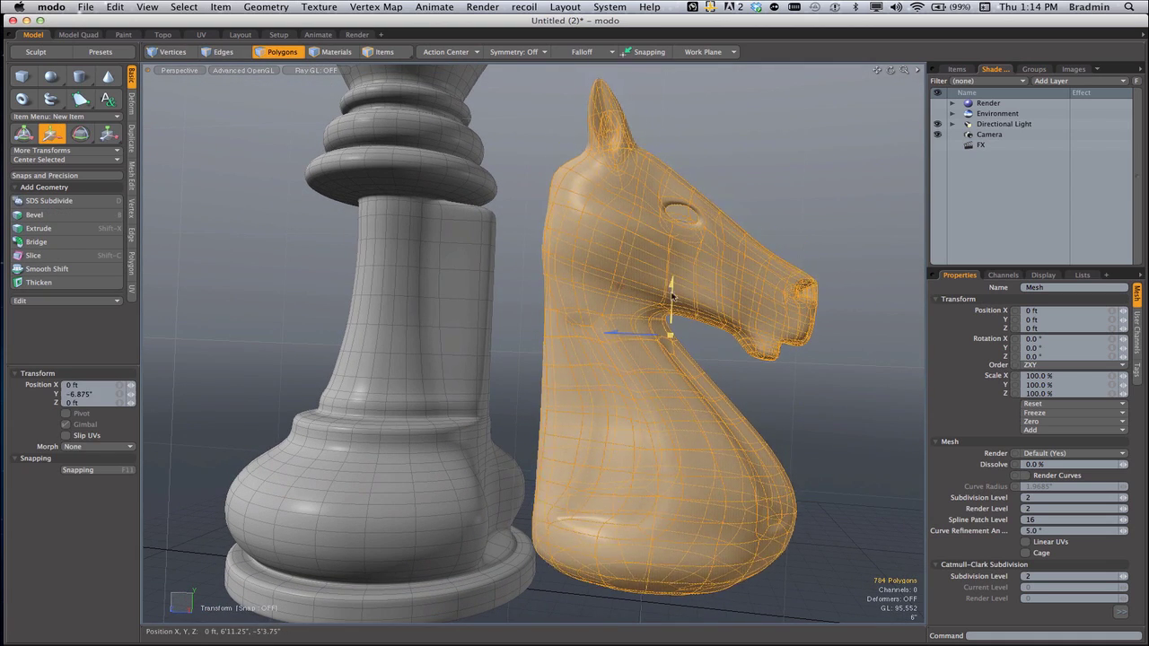
pyautogui.press('space')
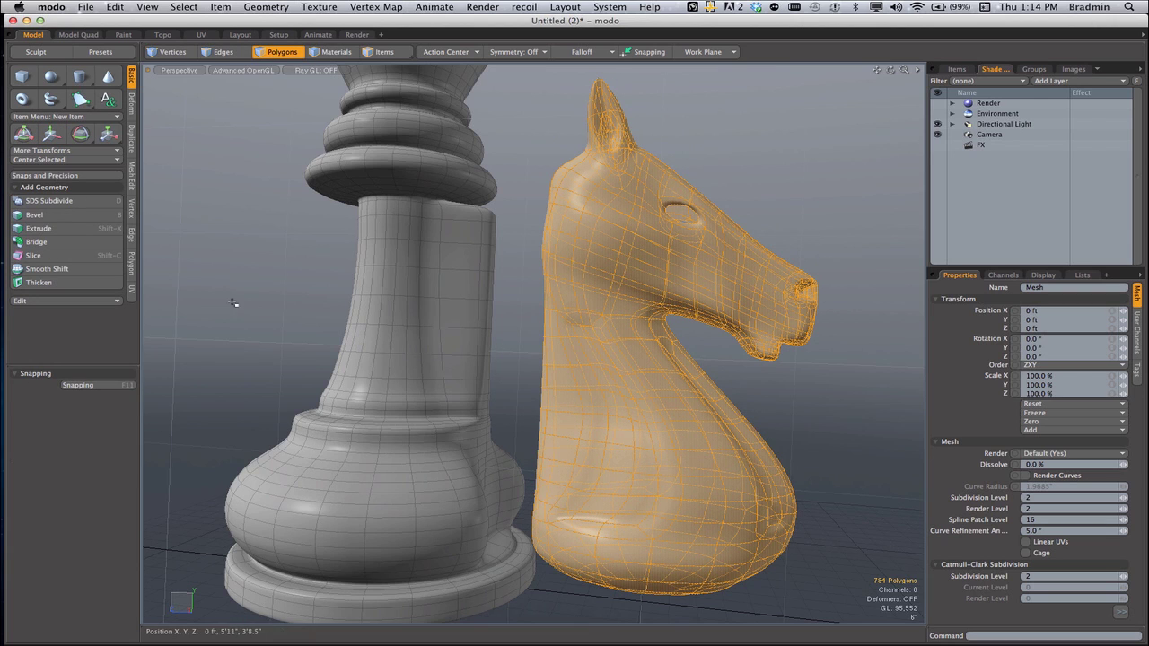
# - Clear the selection and recall both polygon strips from the "ConnectSet" selection set in Select mode
pyautogui.click(230, 239)
pyautogui.click(184, 8)
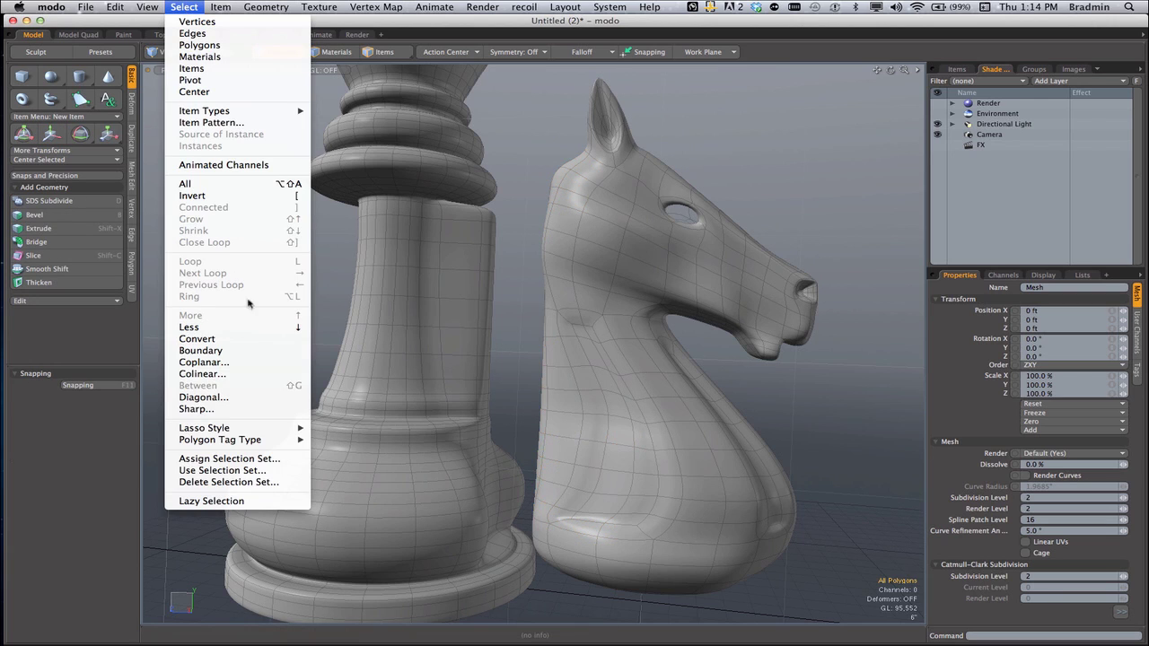
pyautogui.click(257, 471)
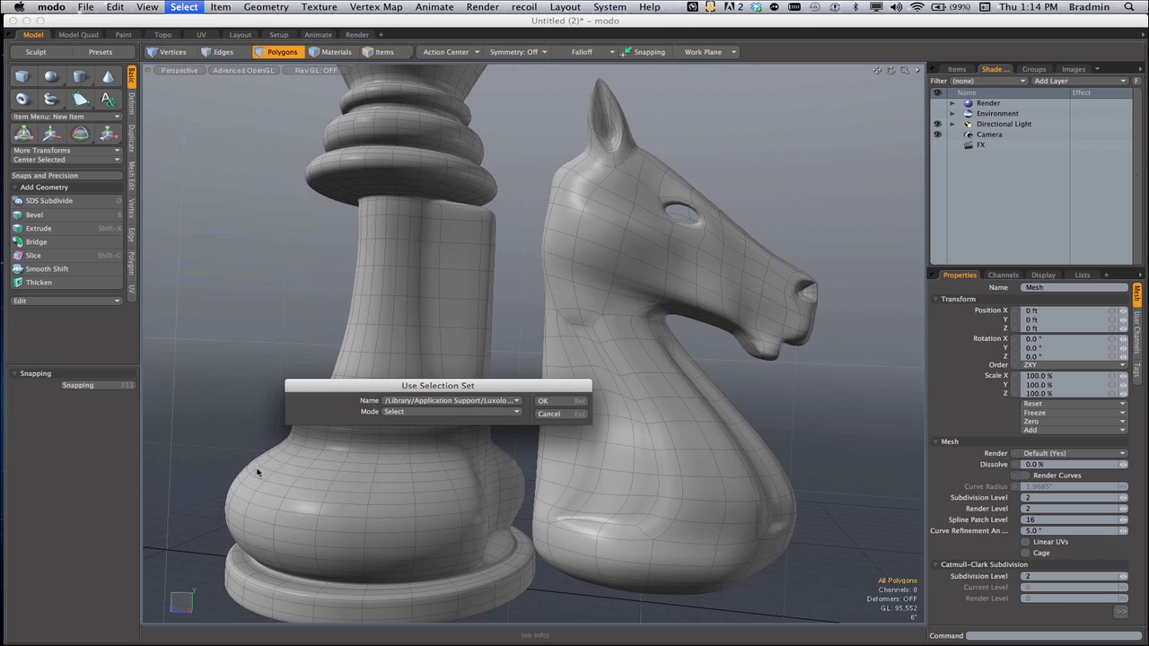
pyautogui.click(414, 401)
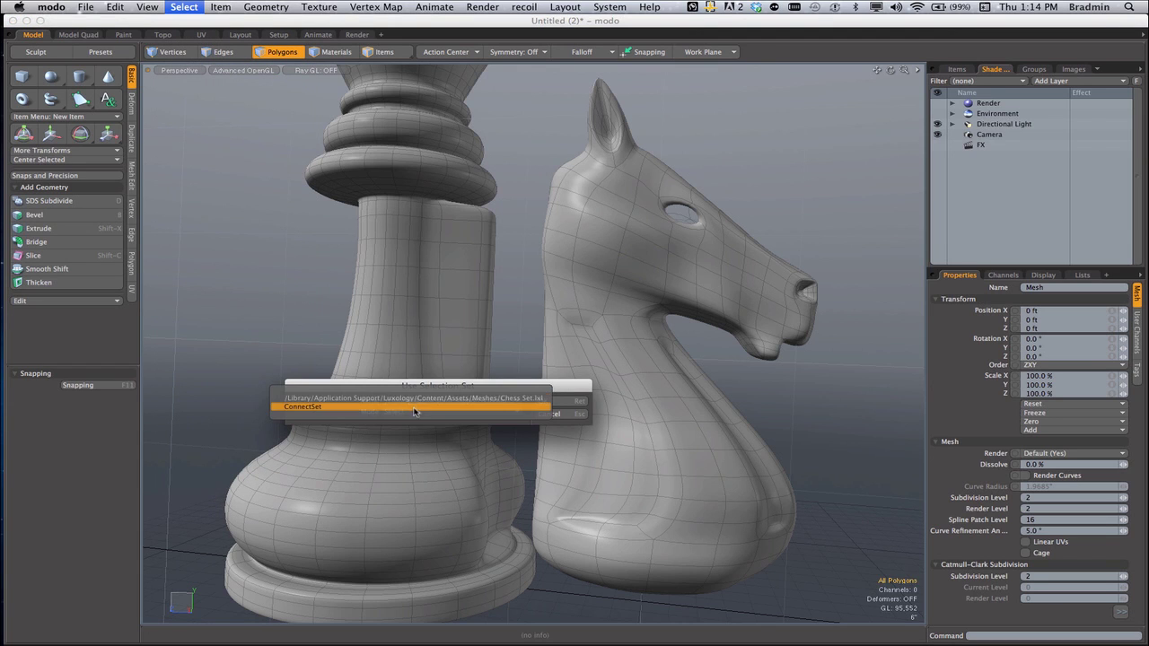
pyautogui.click(358, 407)
pyautogui.click(553, 398)
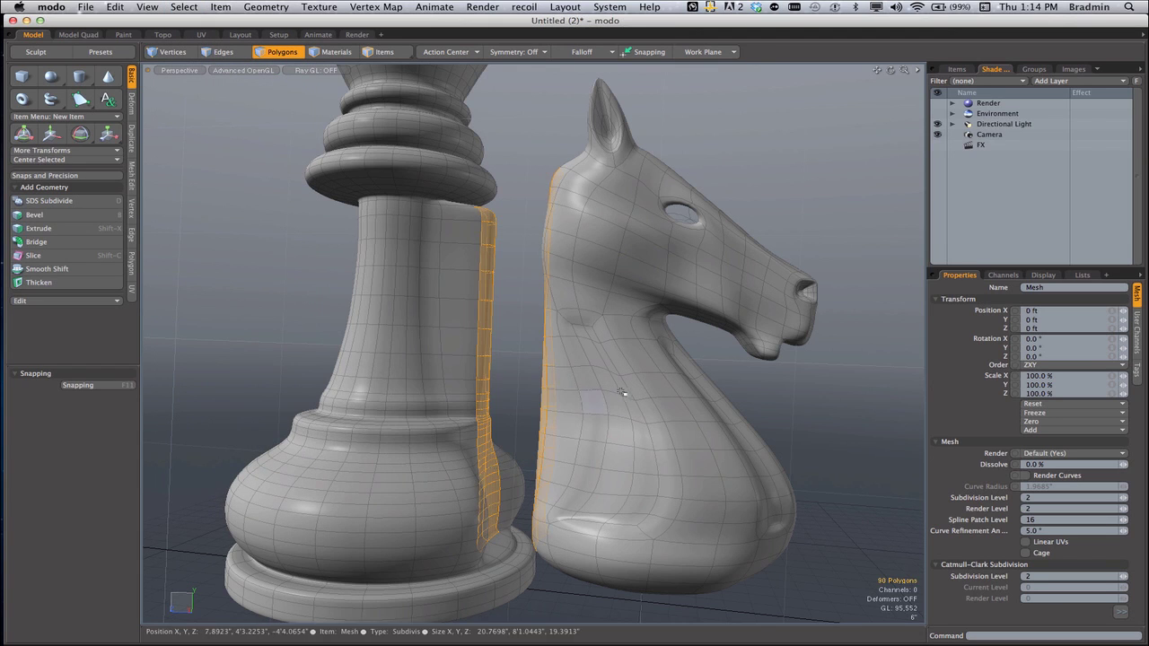
# - Deselect the four uppermost polygons of the horse's strip at the back of its head
pyautogui.keyDown('alt'); pyautogui.moveTo(464, 366); pyautogui.dragTo(595, 185); pyautogui.keyUp('alt')
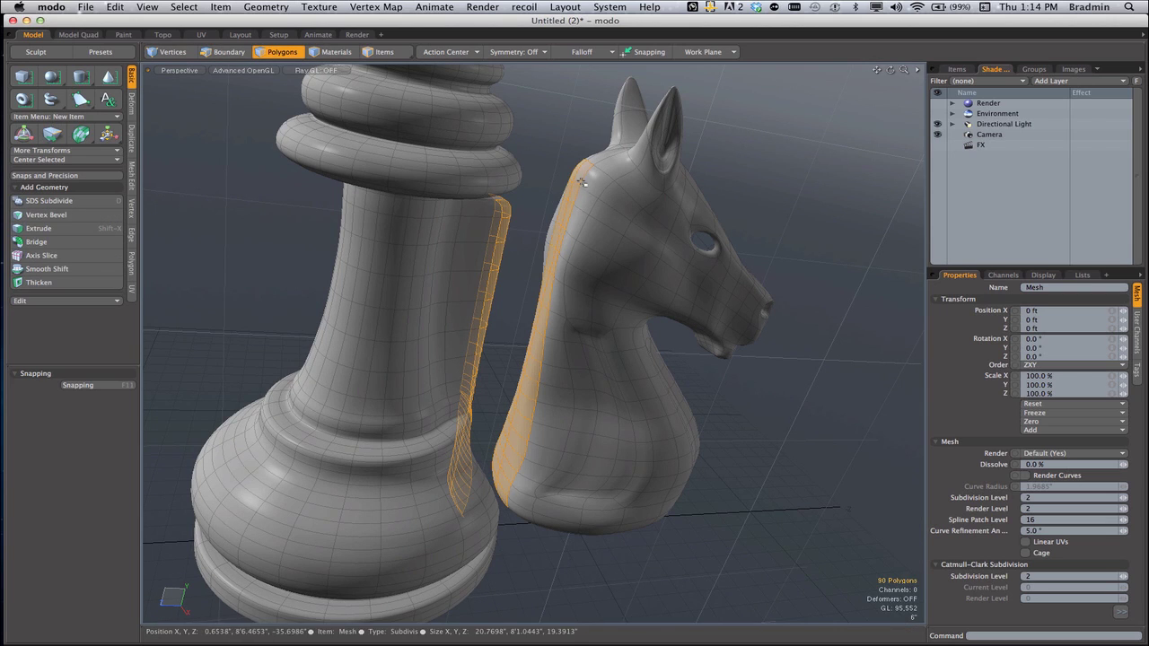
pyautogui.keyDown('ctrl'); pyautogui.click(580, 176); pyautogui.keyUp('ctrl')
pyautogui.keyDown('ctrl'); pyautogui.moveTo(572, 175); pyautogui.dragTo(585, 205); pyautogui.keyUp('ctrl')
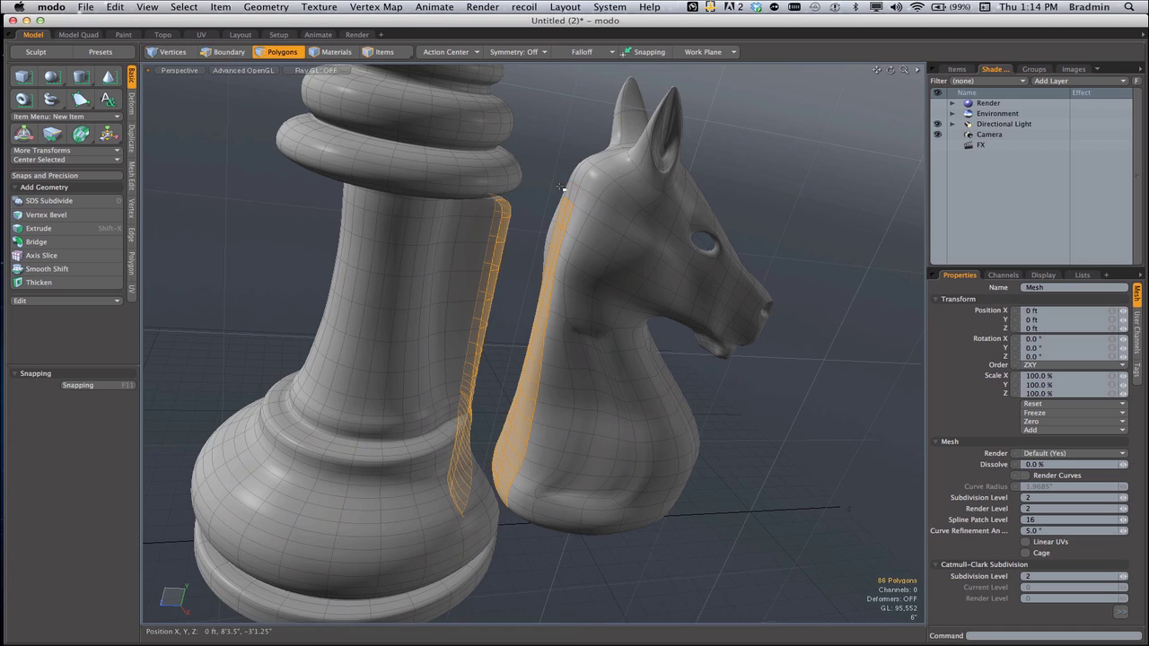
# - Bridge the queen's and horse's selected strips in Curve mode with 1 segment, removing the source polygons
pyautogui.keyDown('alt'); pyautogui.moveTo(651, 228); pyautogui.dragTo(457, 362); pyautogui.keyUp('alt')
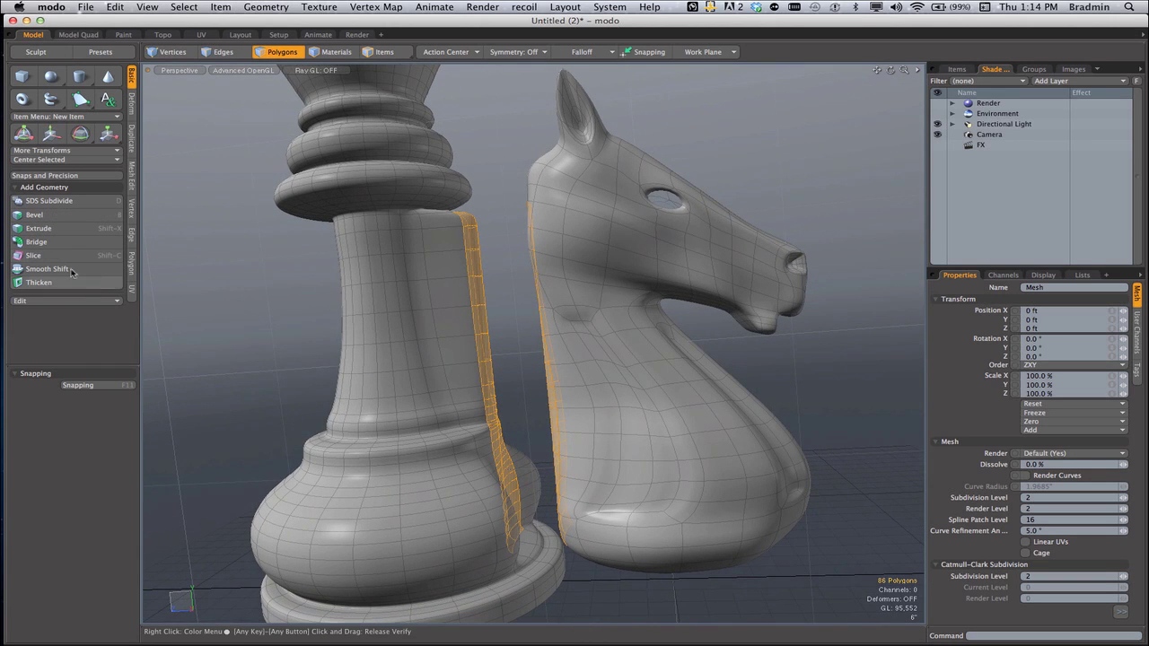
pyautogui.click(52, 243)
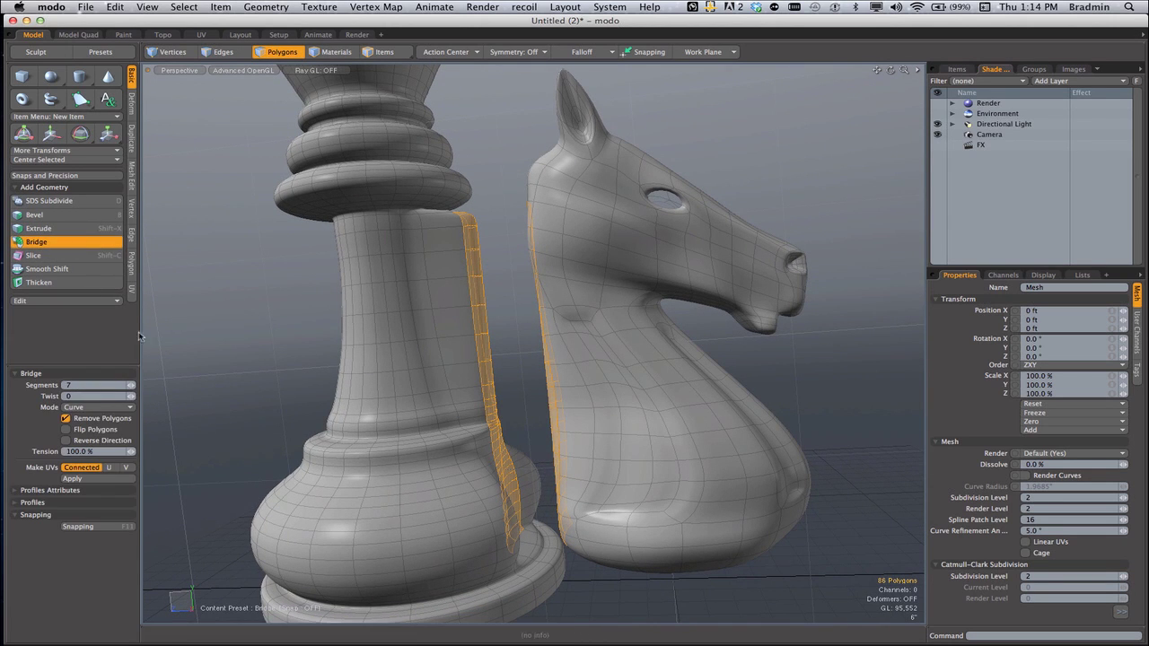
pyautogui.click(271, 364)
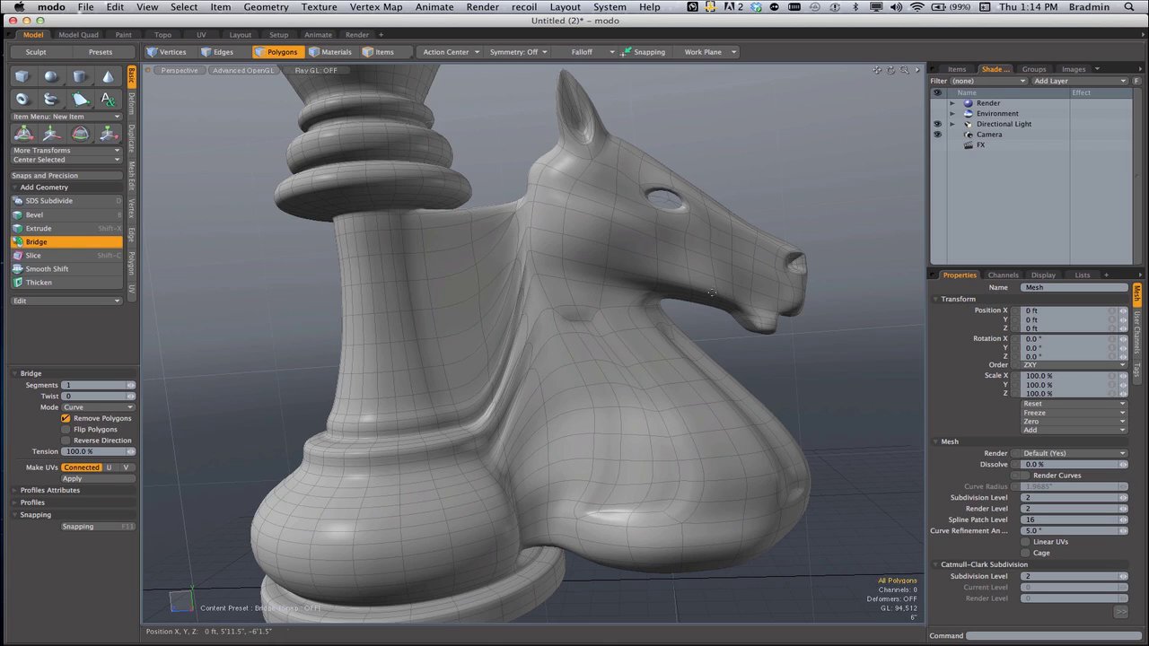
pyautogui.keyDown('alt'); pyautogui.moveTo(712, 293); pyautogui.dragTo(567, 371); pyautogui.keyUp('alt')
pyautogui.press('space')
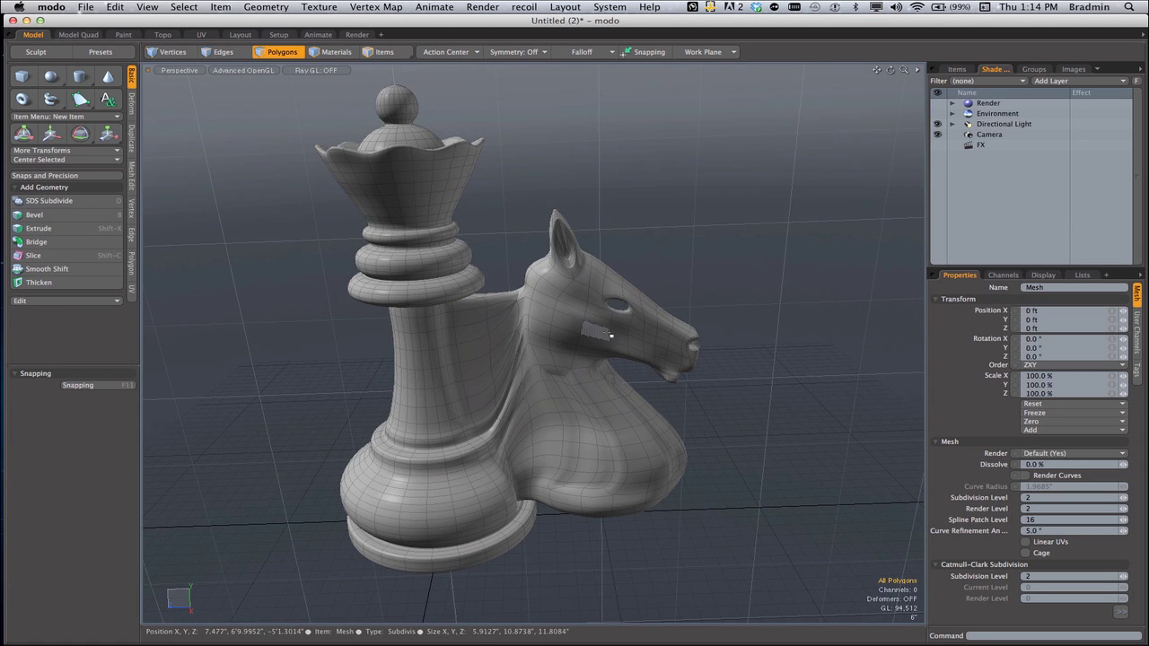
# - Try to fill part of the hole under the horse's base with a polygon made from selected rim vertices
pyautogui.keyDown('ctrl'); pyautogui.keyDown('alt'); pyautogui.moveTo(624, 307); pyautogui.dragTo(731, 319); pyautogui.keyUp('alt'); pyautogui.keyUp('ctrl')
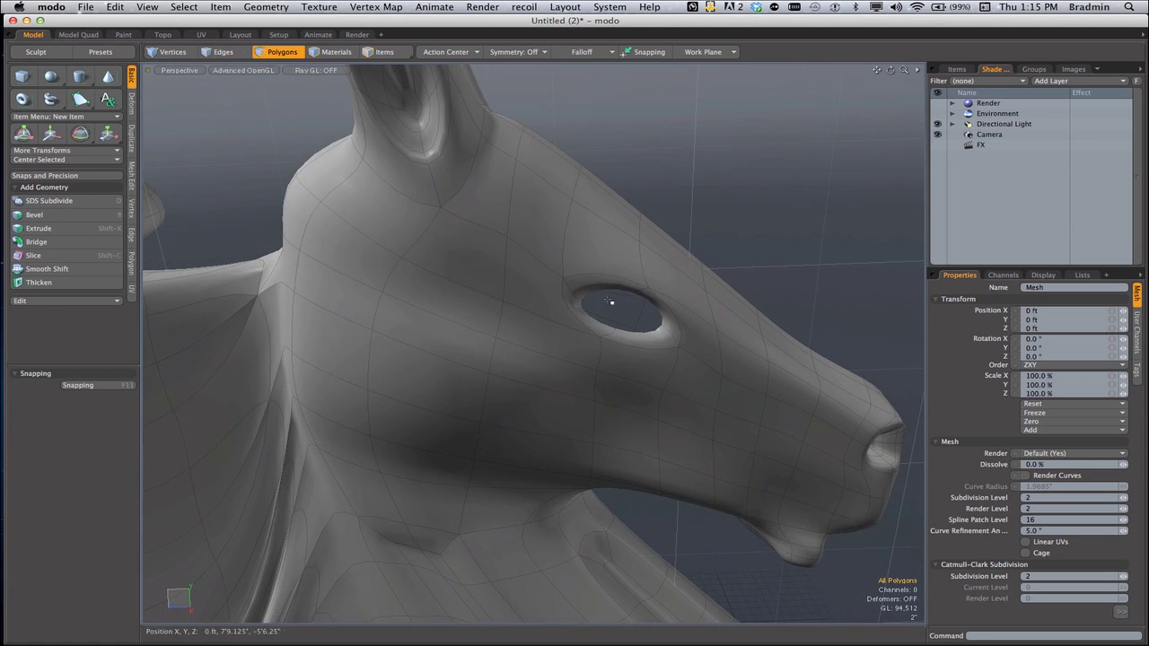
pyautogui.keyDown('ctrl'); pyautogui.keyDown('alt'); pyautogui.moveTo(637, 331); pyautogui.dragTo(558, 170); pyautogui.keyUp('alt'); pyautogui.keyUp('ctrl')
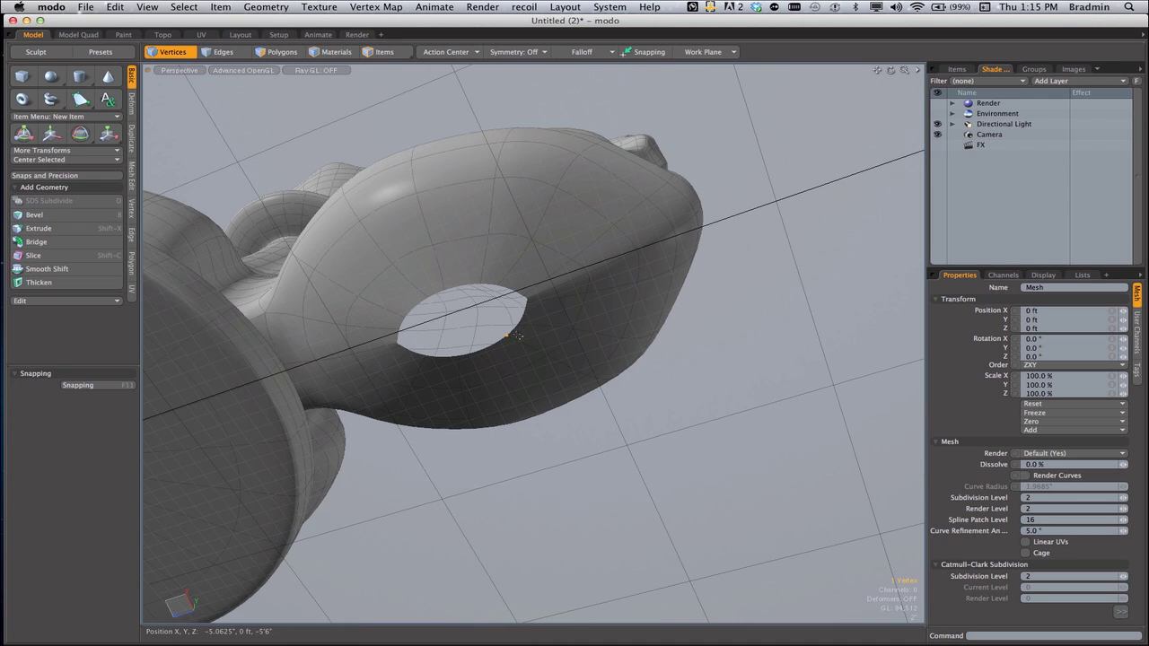
pyautogui.scroll(5, 544, 301)
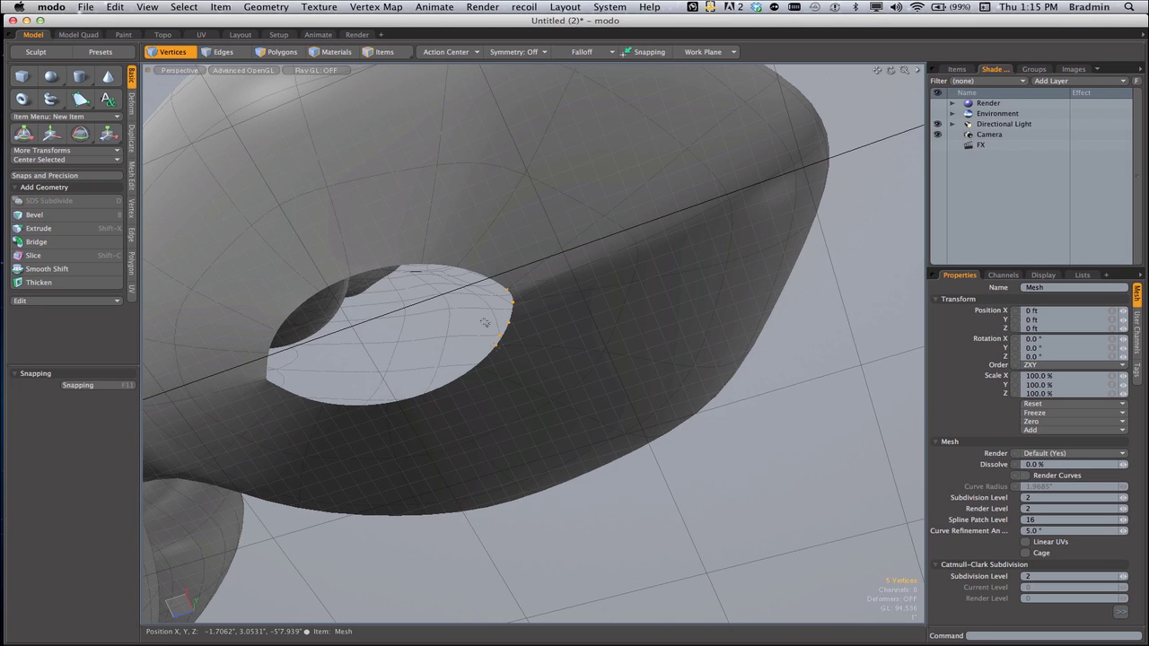
pyautogui.press('alt')
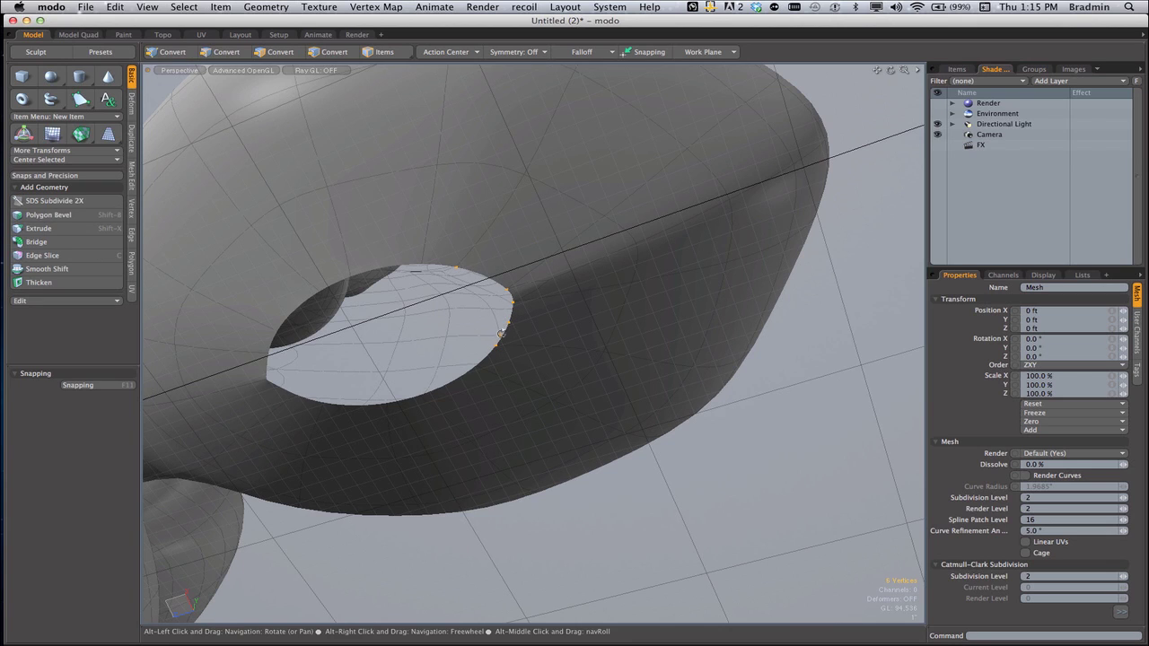
pyautogui.keyDown('alt'); pyautogui.moveTo(501, 334); pyautogui.dragTo(500, 335); pyautogui.keyUp('alt')
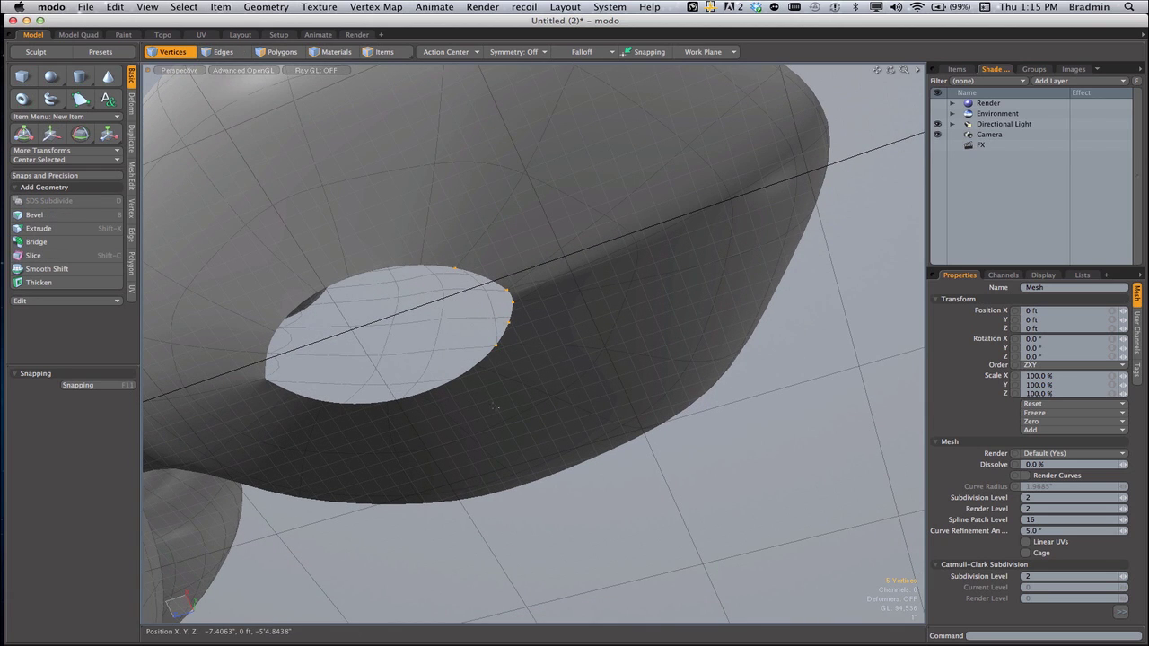
pyautogui.press('p')
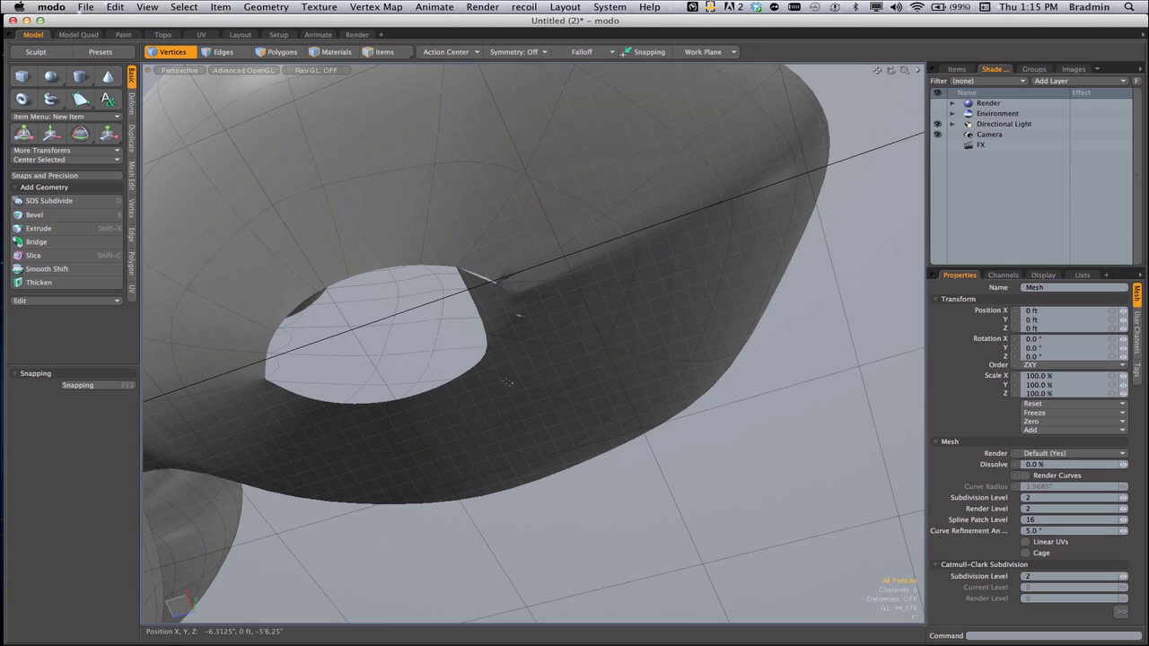
pyautogui.press('super+z')
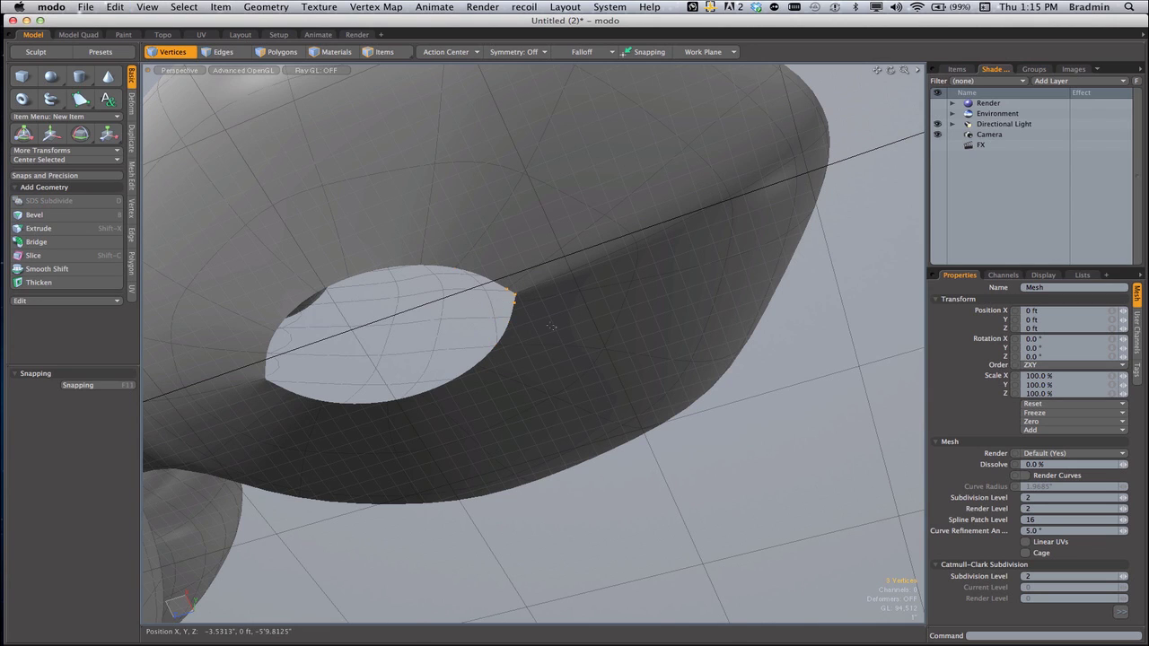
# - Select all open boundary edges of the mesh and cap the horse's eye and base holes with polygons
pyautogui.press('2')
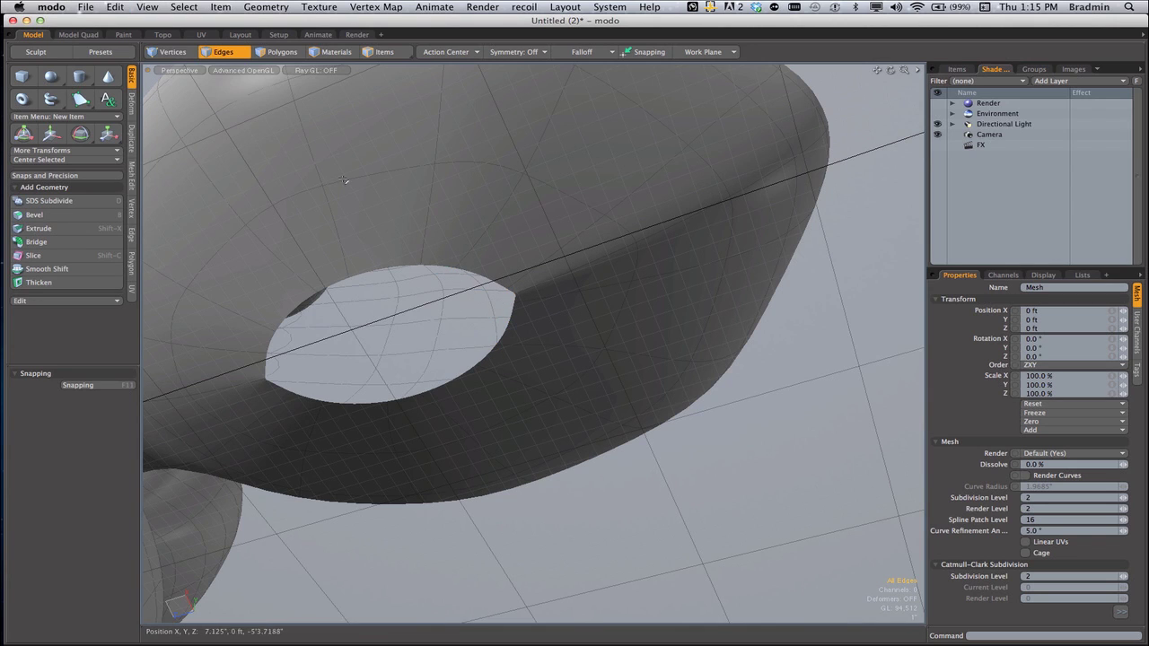
pyautogui.press('shift')
pyautogui.click(185, 8)
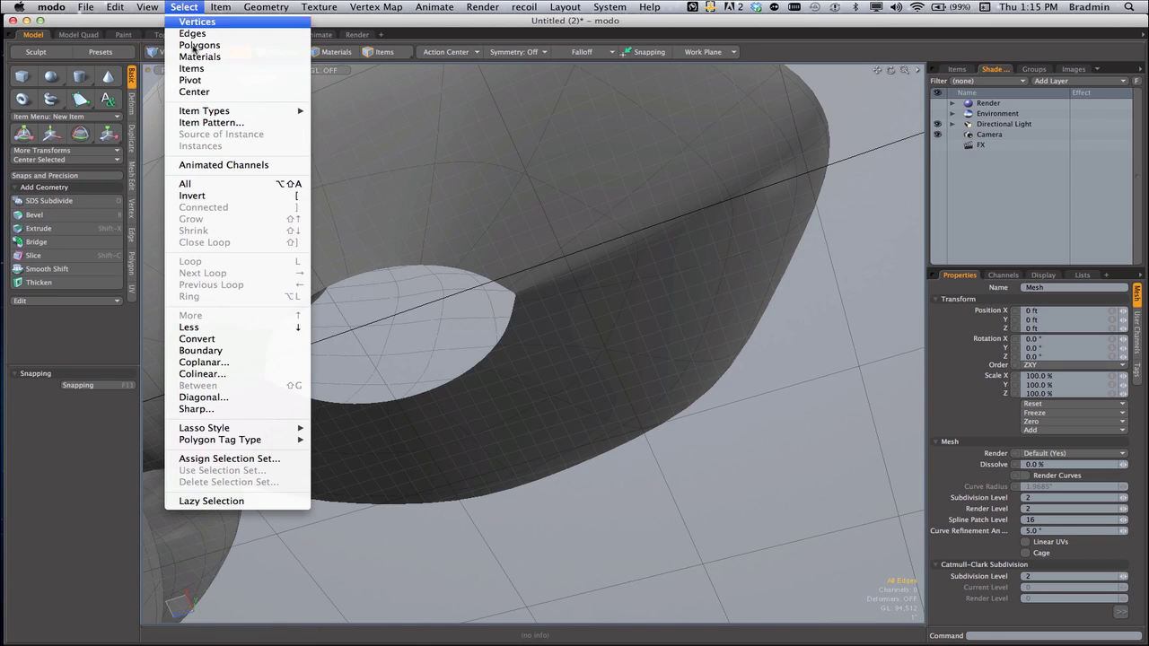
pyautogui.click(230, 351)
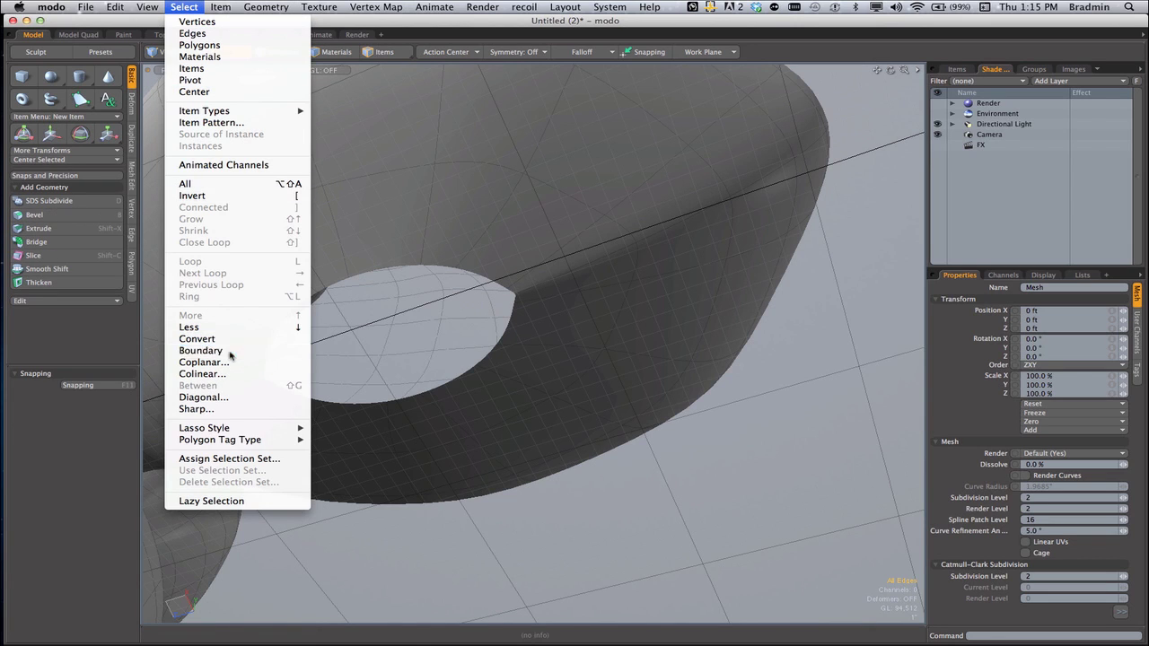
pyautogui.press('a')
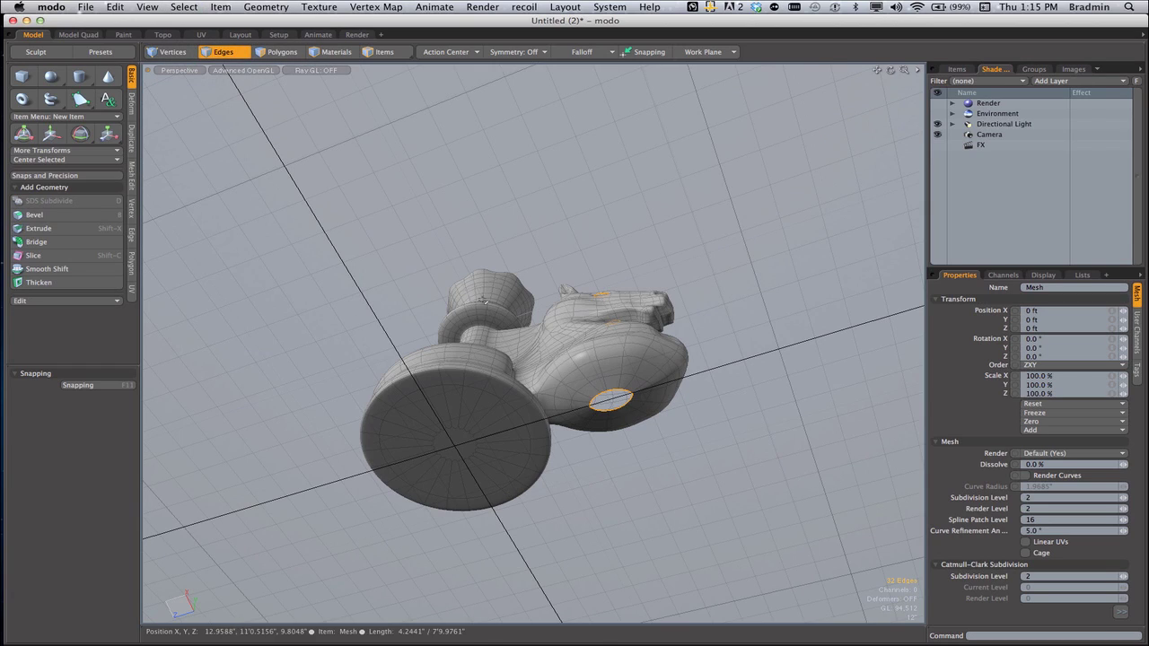
pyautogui.moveTo(472, 314)
pyautogui.keyDown('alt'); pyautogui.mouseDown()
pyautogui.moveTo(599, 352)
pyautogui.moveTo(613, 303)
pyautogui.moveTo(275, 329)
pyautogui.moveTo(509, 251)
pyautogui.moveTo(540, 348)
pyautogui.moveTo(520, 297)
pyautogui.moveTo(512, 332)
pyautogui.moveTo(534, 301)
pyautogui.moveTo(483, 308)
pyautogui.mouseUp(); pyautogui.keyUp('alt')
pyautogui.scroll(5, 613, 303)
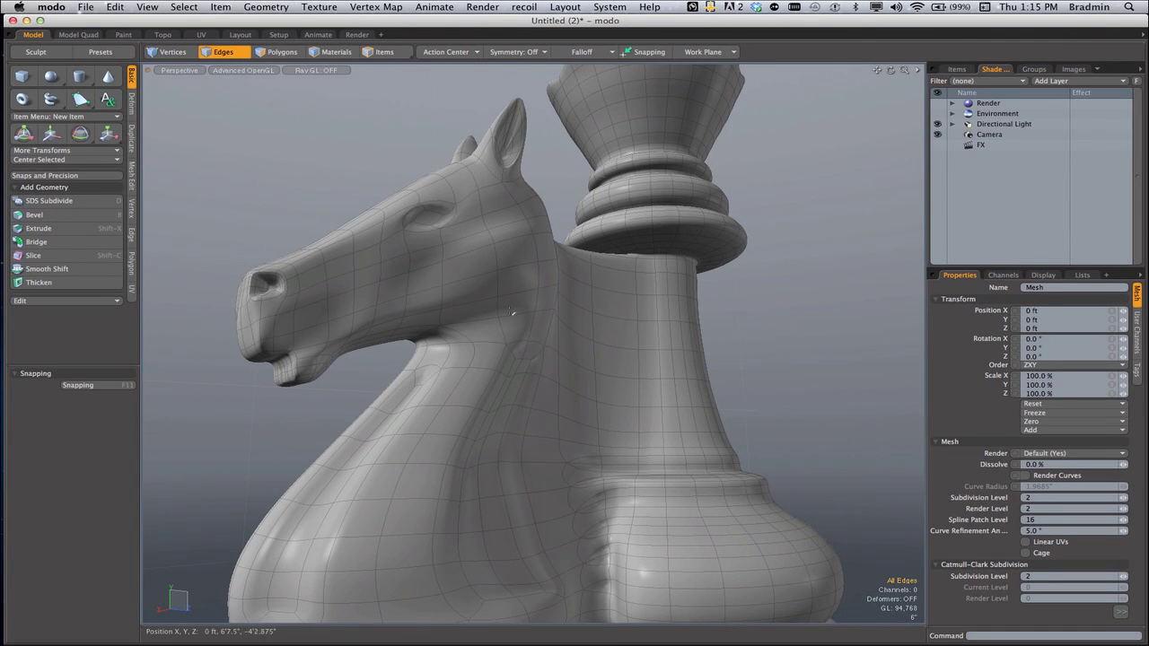
# - Select the polygon capping the hole under the horse's base and inset it with a polygon bevel, keeping zero shift
pyautogui.keyDown('alt'); pyautogui.moveTo(512, 313); pyautogui.dragTo(416, 403); pyautogui.keyUp('alt')
pyautogui.click(410, 388)
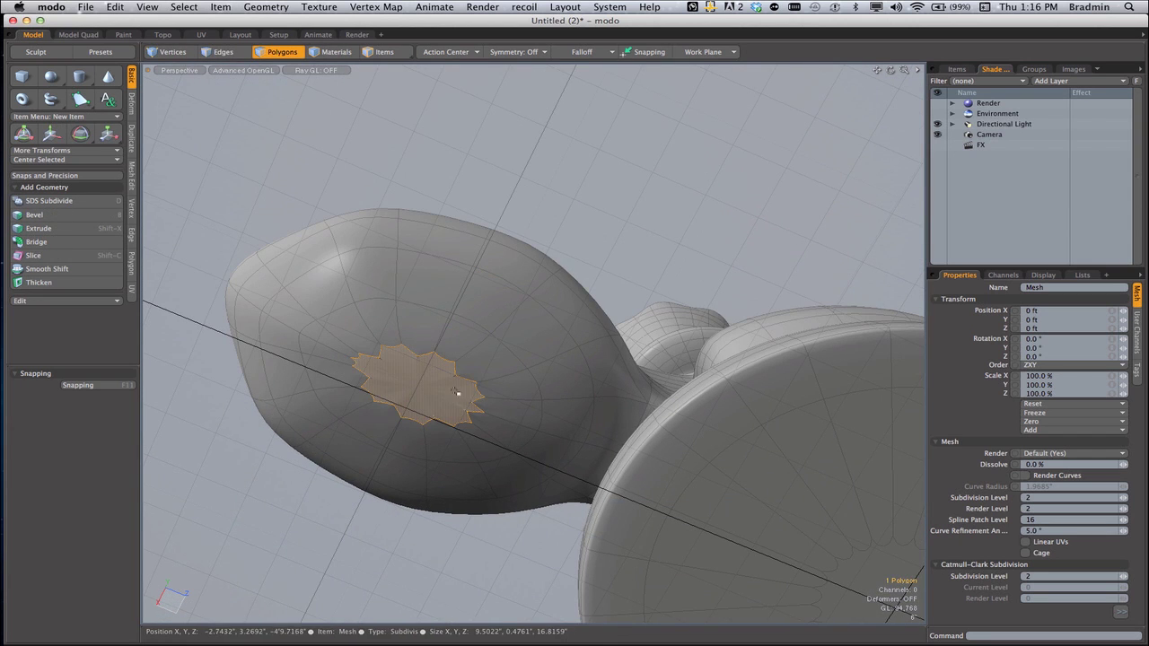
pyautogui.press('b')
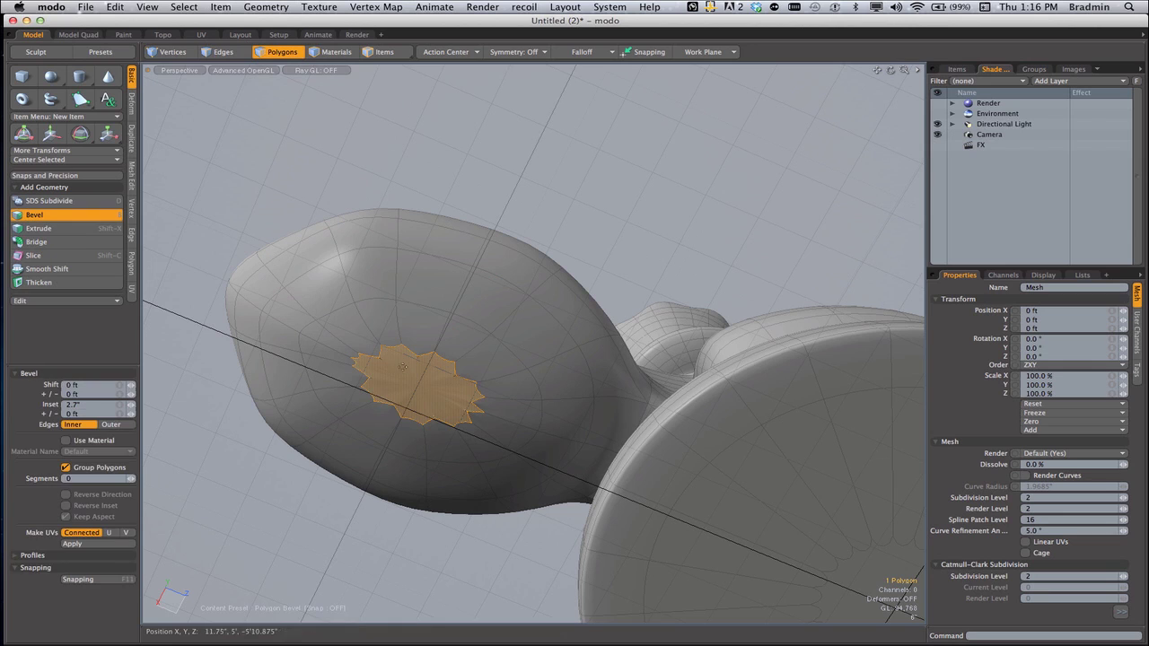
pyautogui.click(418, 379)
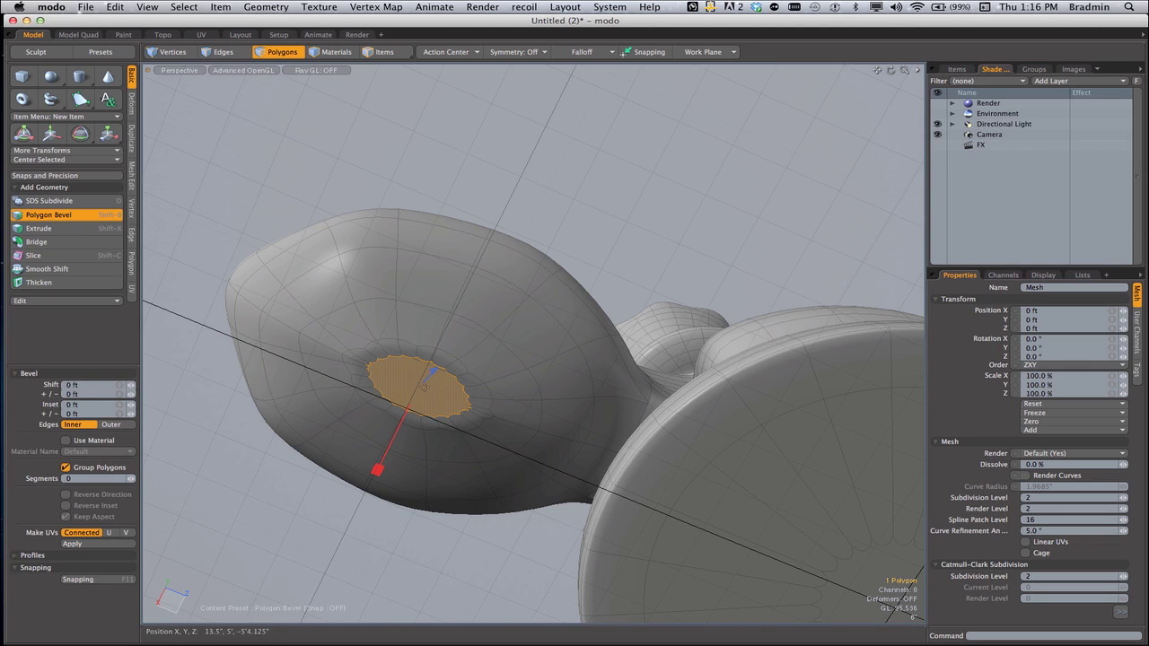
pyautogui.moveTo(433, 371); pyautogui.dragTo(428, 371)
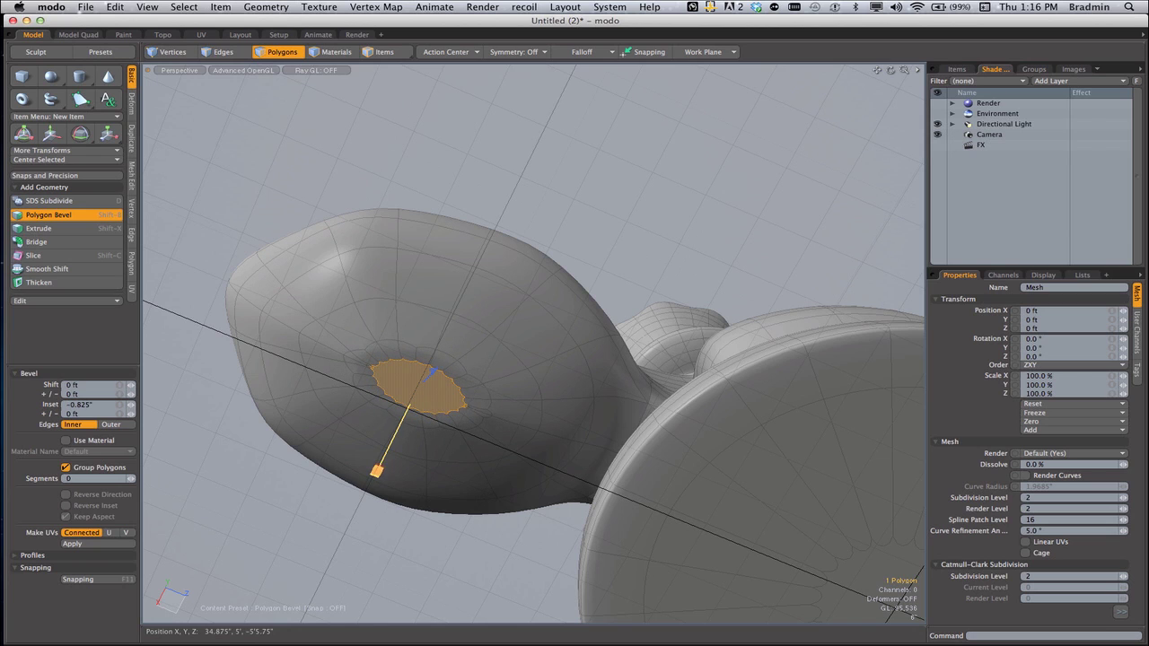
pyautogui.moveTo(381, 476); pyautogui.dragTo(379, 469)
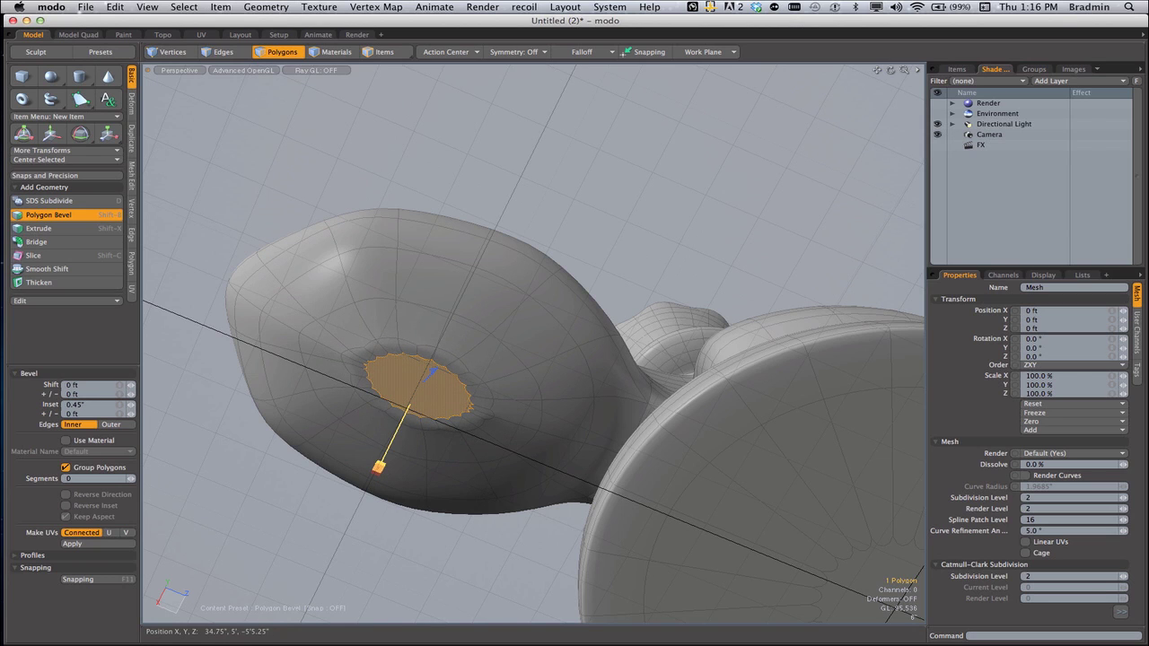
pyautogui.press('space')
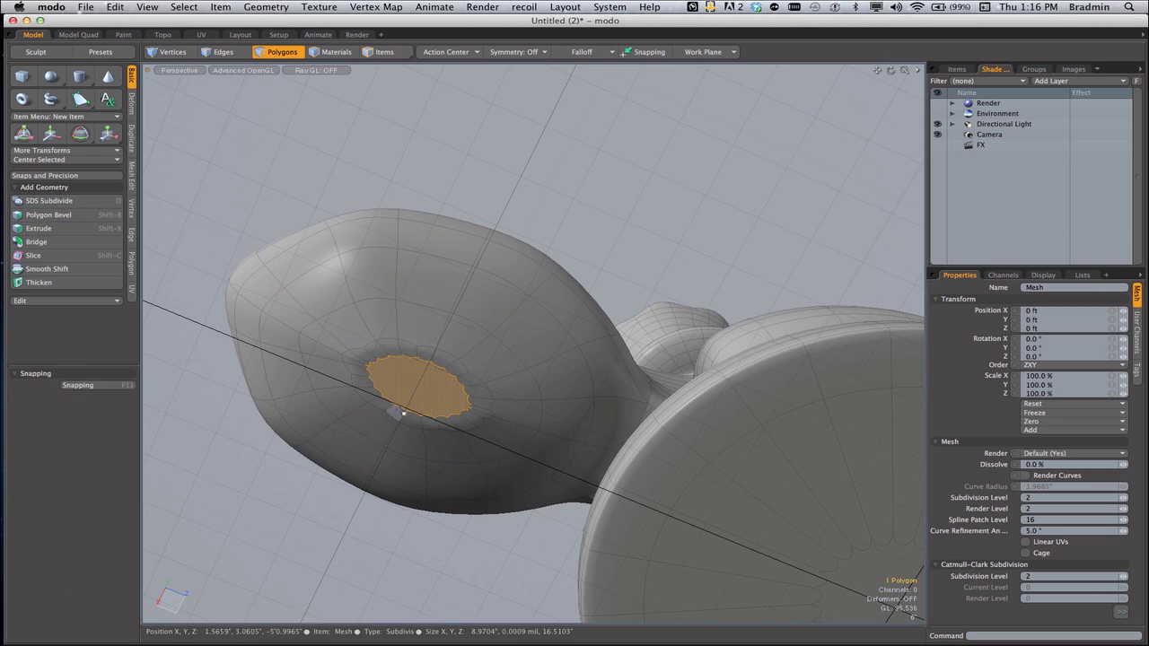
# - Scale the inset cap polygon under the horse's base to about 83% in X and 52.5% in Z, and clear the selection
pyautogui.press('y')
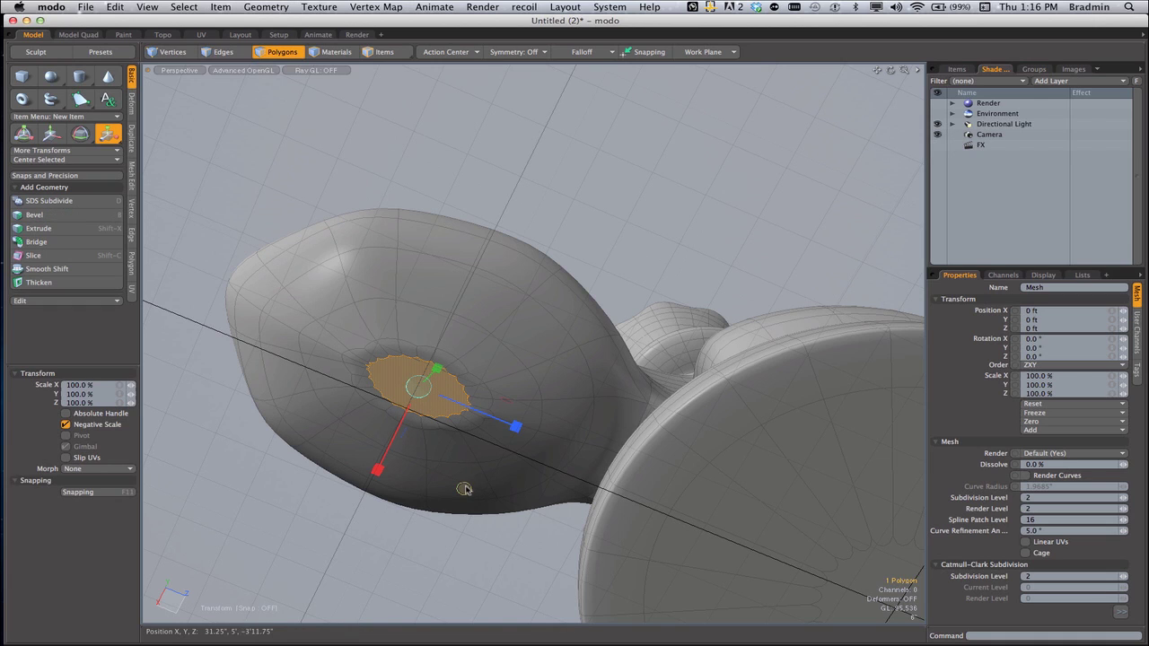
pyautogui.moveTo(464, 490); pyautogui.dragTo(465, 490)
pyautogui.moveTo(525, 434); pyautogui.dragTo(482, 414)
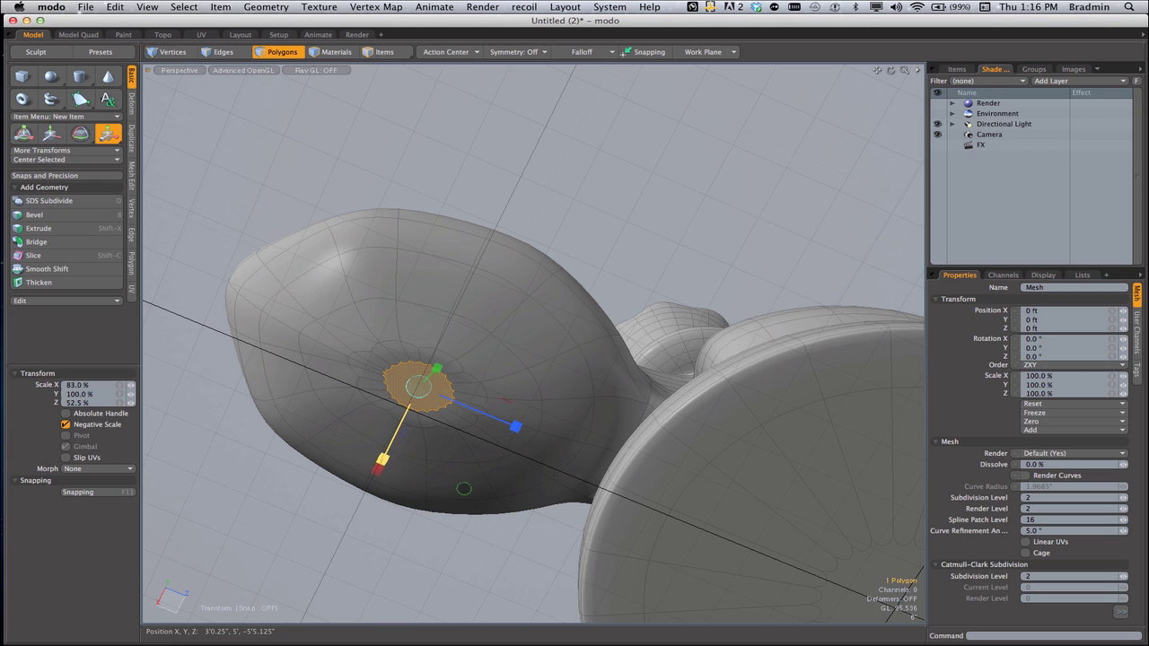
pyautogui.press('space')
pyautogui.click(234, 477)
# - Inspect the joined queen and horse from both sides, with subdivision turned off to compare the low-resolution mesh
pyautogui.moveTo(451, 334); pyautogui.dragTo(451, 462, button='right')
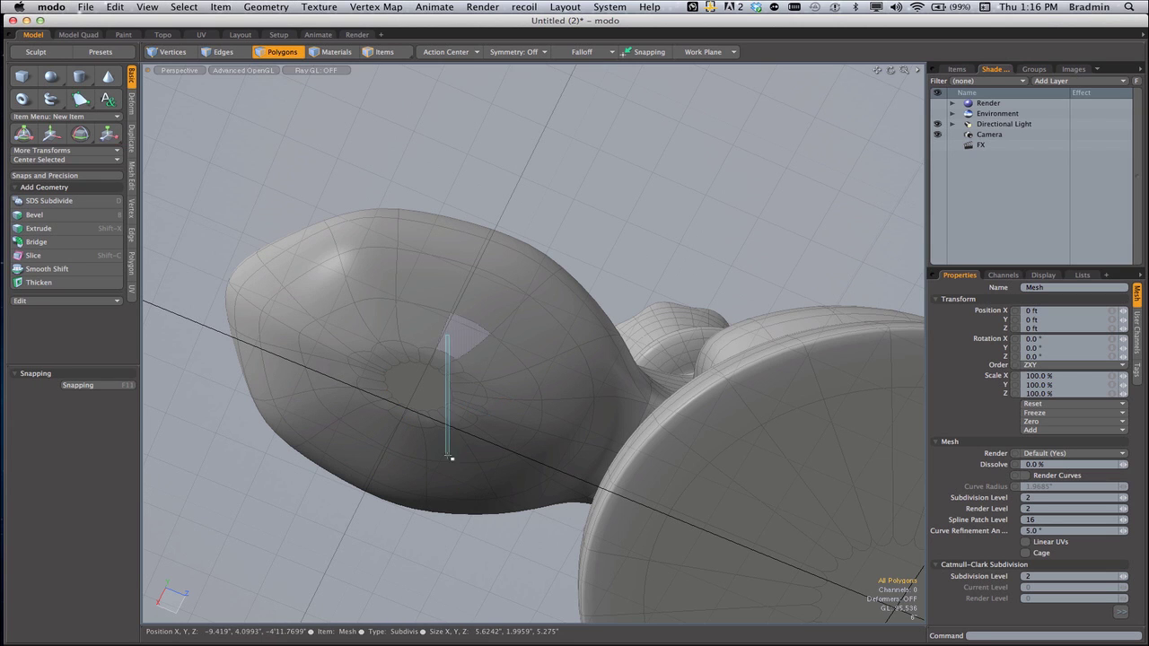
pyautogui.keyDown('alt'); pyautogui.moveTo(518, 274); pyautogui.dragTo(644, 354); pyautogui.keyUp('alt')
pyautogui.scroll(-4, 643, 354)
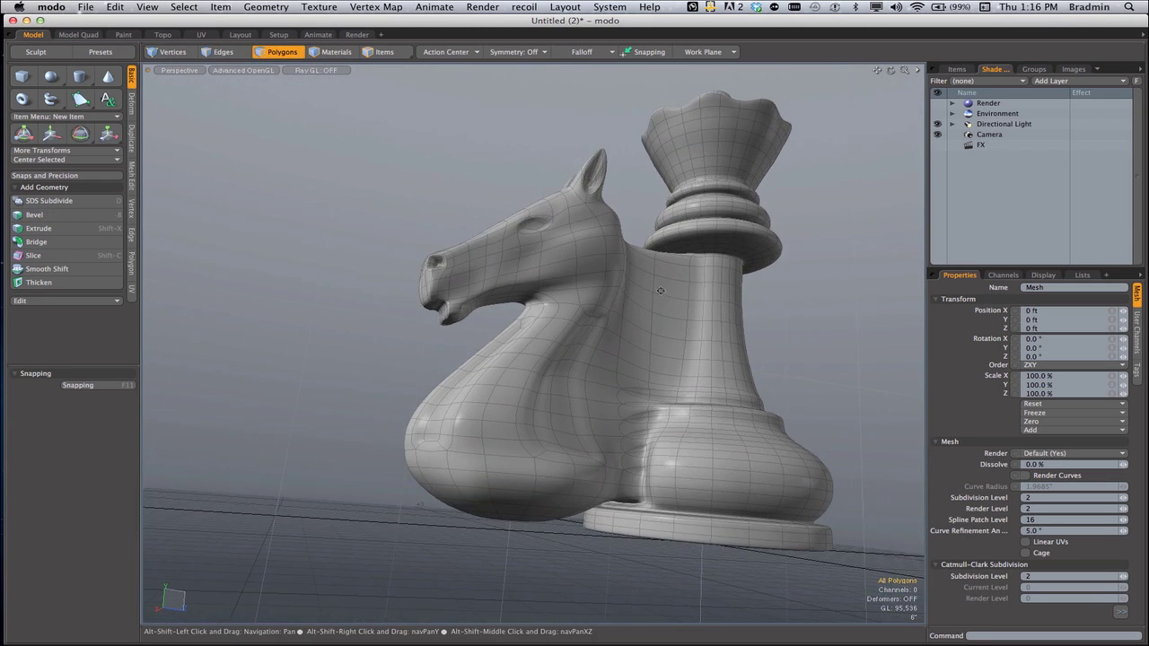
pyautogui.keyDown('alt'); pyautogui.moveTo(659, 290); pyautogui.dragTo(555, 432); pyautogui.keyUp('alt')
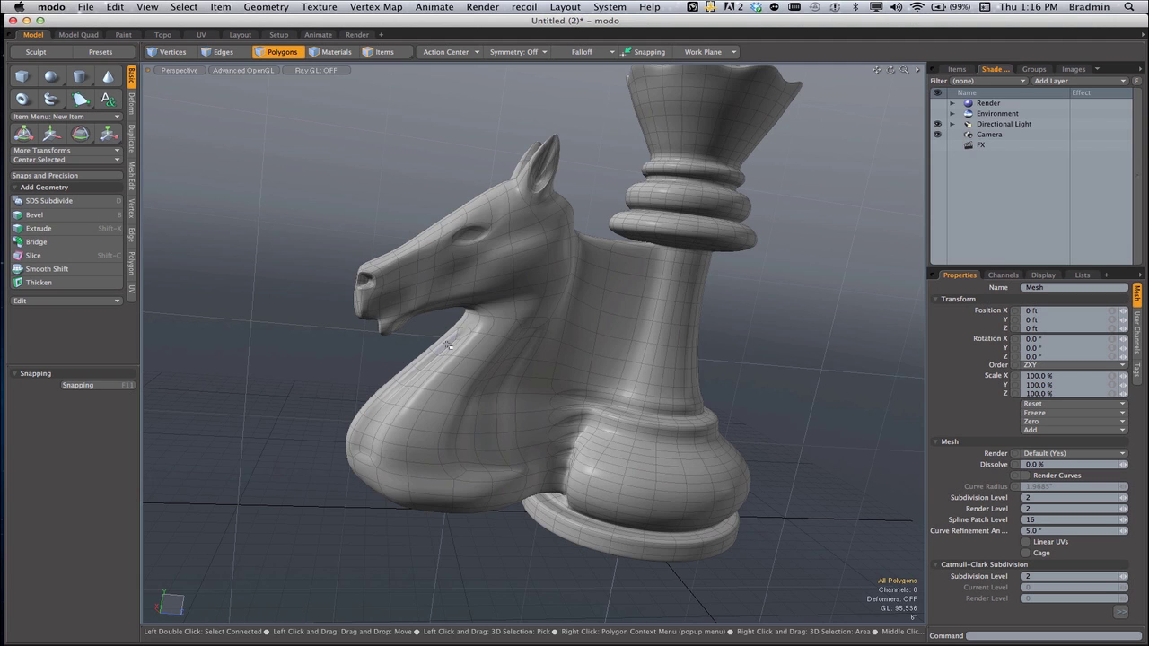
pyautogui.press('Tab')
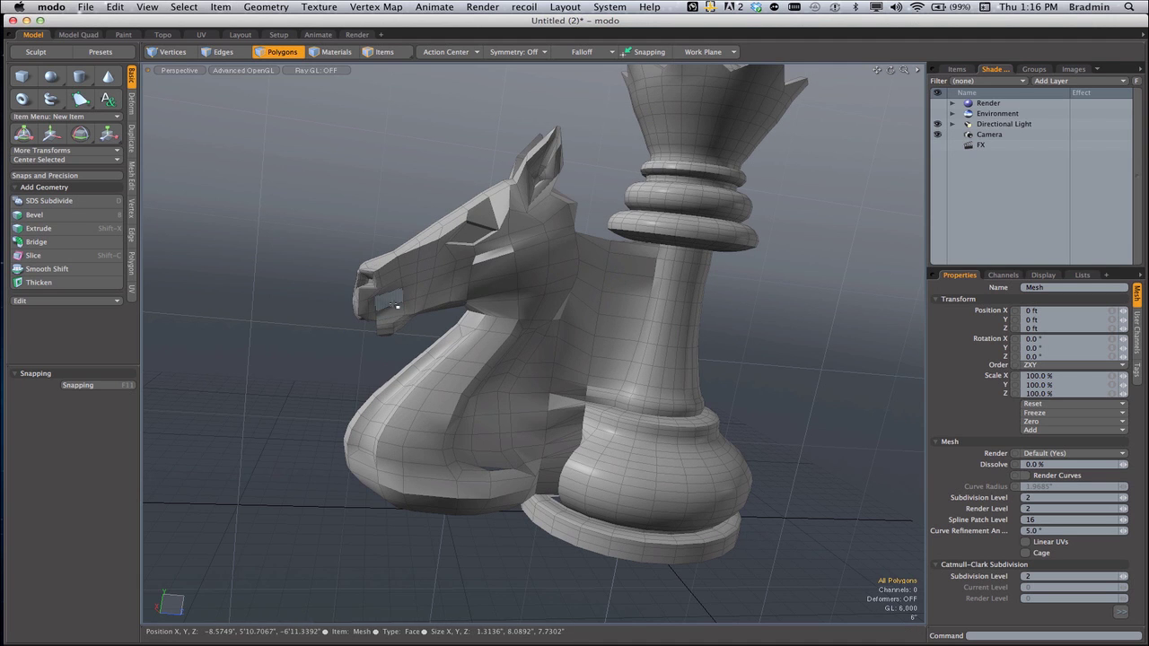
pyautogui.keyDown('alt'); pyautogui.moveTo(328, 300); pyautogui.dragTo(447, 349); pyautogui.keyUp('alt')
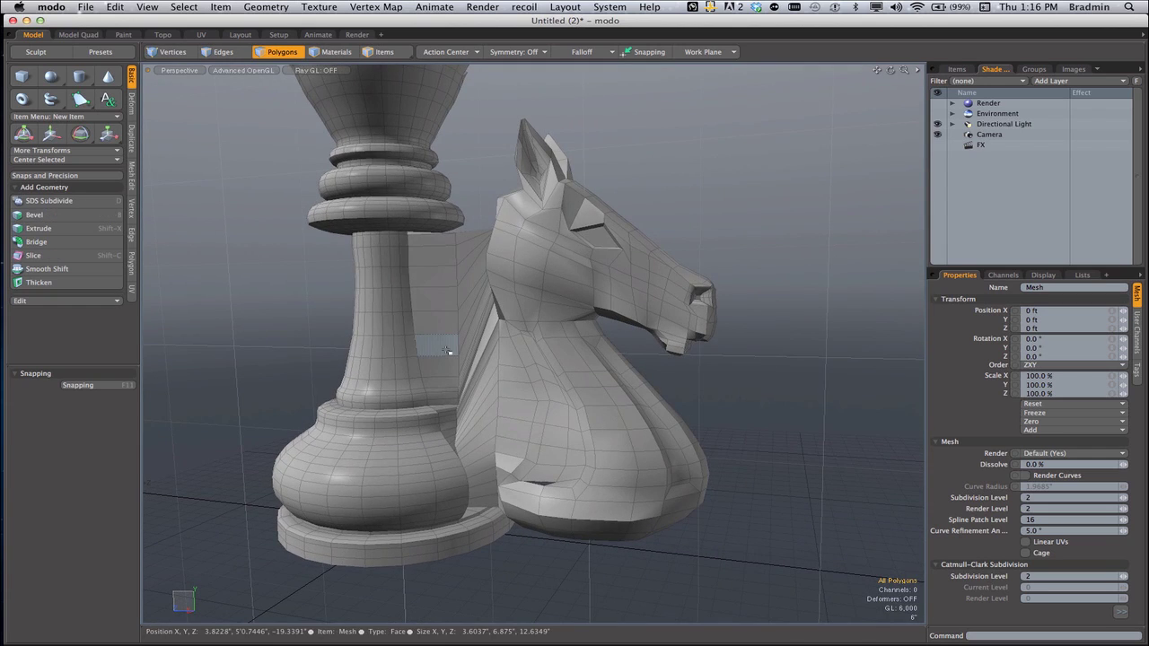
# - Turn subdivision back on and freeze the subdivided surface into dense polygon faces
pyautogui.press('Tab')
pyautogui.keyDown('alt'); pyautogui.moveTo(445, 304); pyautogui.dragTo(586, 260); pyautogui.keyUp('alt')
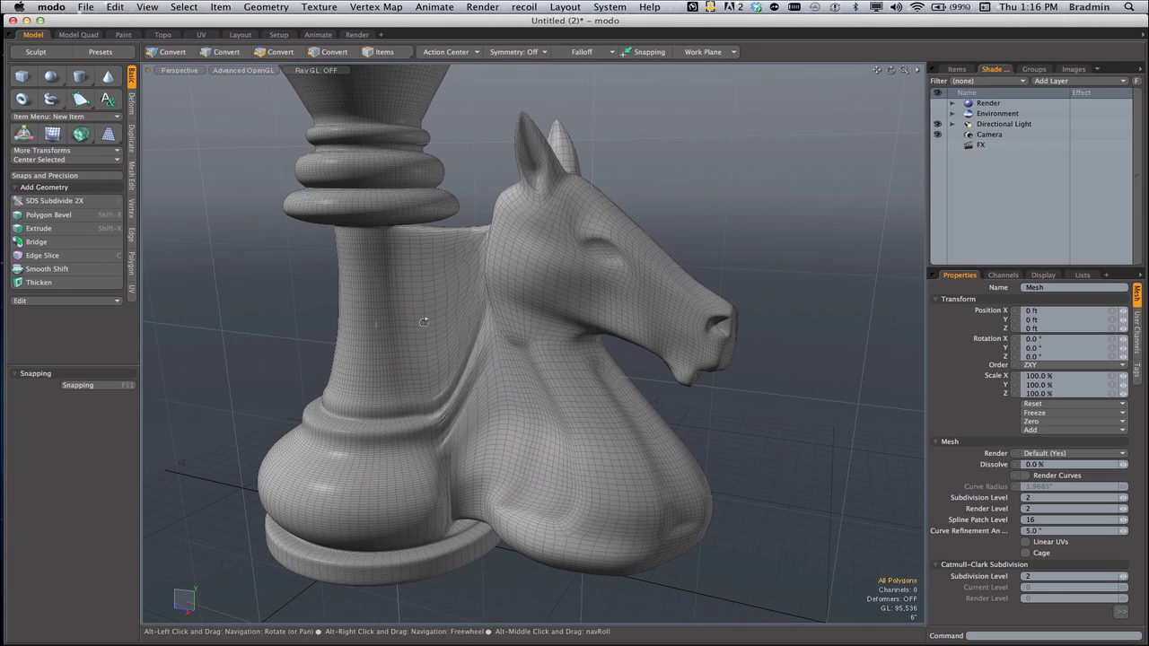
pyautogui.keyDown('alt'); pyautogui.moveTo(424, 248); pyautogui.dragTo(441, 363); pyautogui.keyUp('alt')
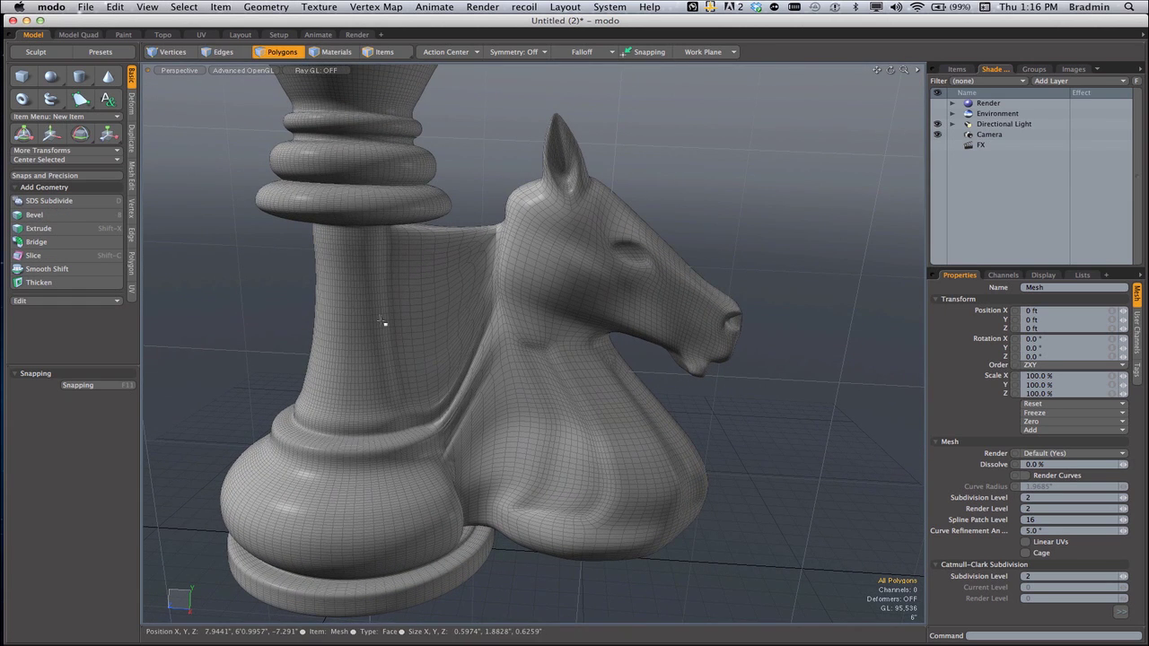
# - Smooth the bridged seam between the queen's column and the horse's neck using the Smooth sculpt brush at size 108
pyautogui.click(123, 35)
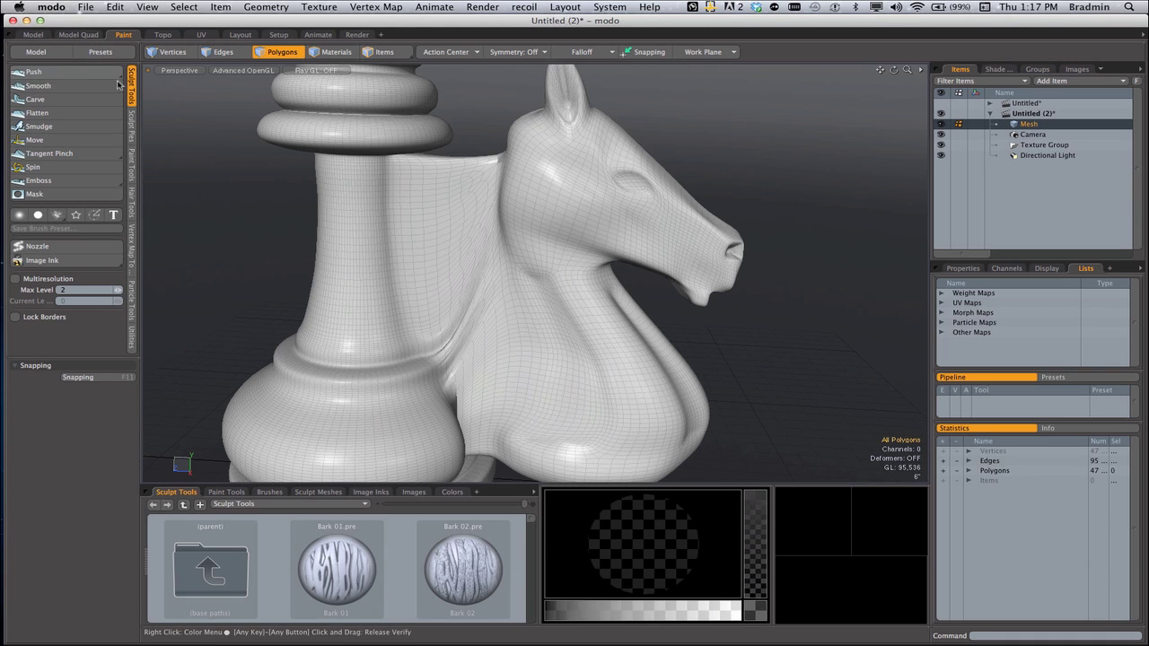
pyautogui.click(74, 89)
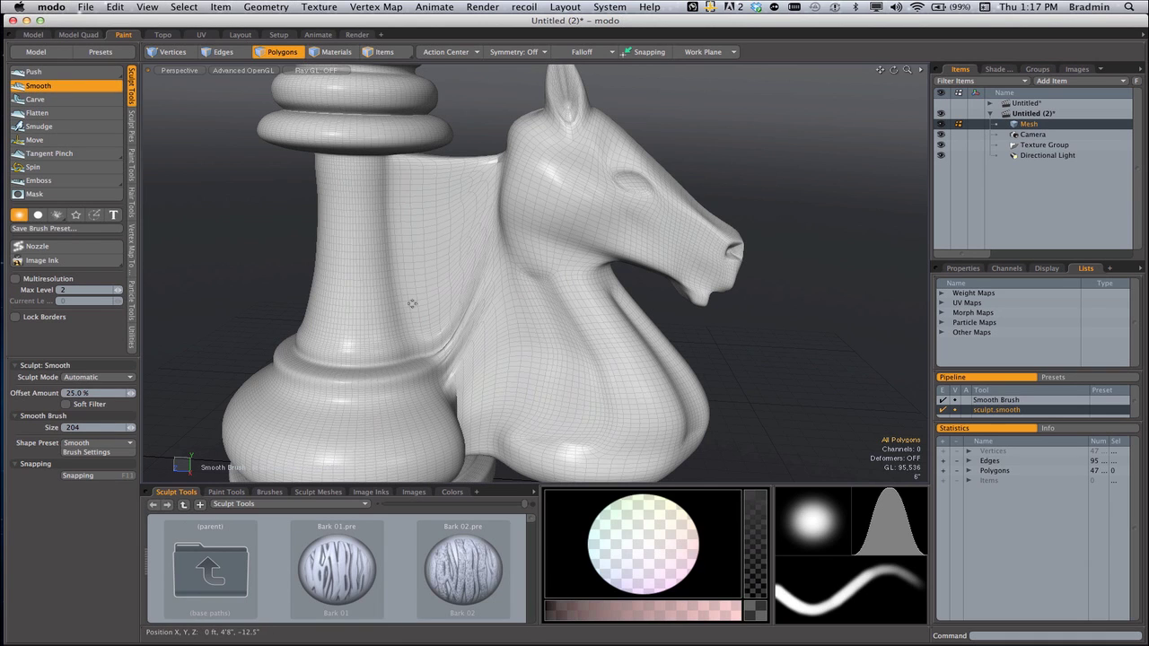
pyautogui.moveTo(440, 311)
pyautogui.keyDown('alt'); pyautogui.mouseDown()
pyautogui.moveTo(457, 328)
pyautogui.moveTo(442, 328)
pyautogui.mouseUp(); pyautogui.keyUp('alt')
pyautogui.moveTo(455, 324); pyautogui.dragTo(371, 323, button='right')
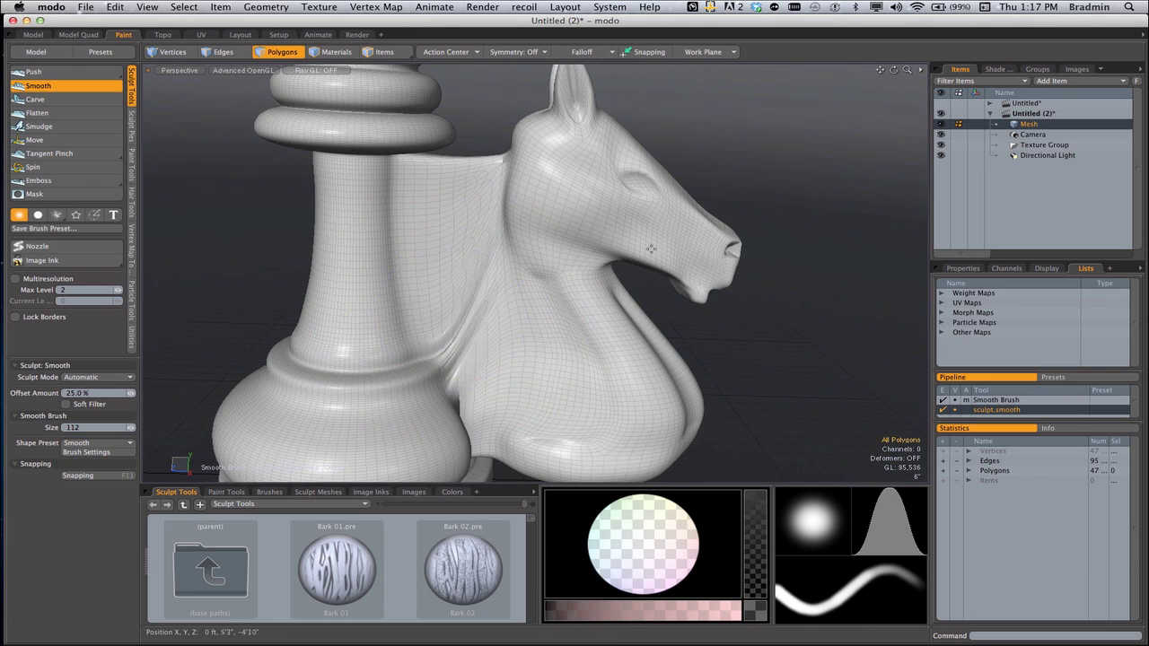
pyautogui.moveTo(744, 172)
pyautogui.mouseDown(button='right')
pyautogui.moveTo(782, 180)
pyautogui.moveTo(751, 180)
pyautogui.mouseUp(button='right')
pyautogui.moveTo(444, 337)
pyautogui.mouseDown()
pyautogui.moveTo(460, 314)
pyautogui.moveTo(445, 359)
pyautogui.moveTo(456, 346)
pyautogui.moveTo(458, 402)
pyautogui.moveTo(467, 287)
pyautogui.moveTo(508, 232)
pyautogui.moveTo(467, 208)
pyautogui.moveTo(479, 183)
pyautogui.mouseUp()
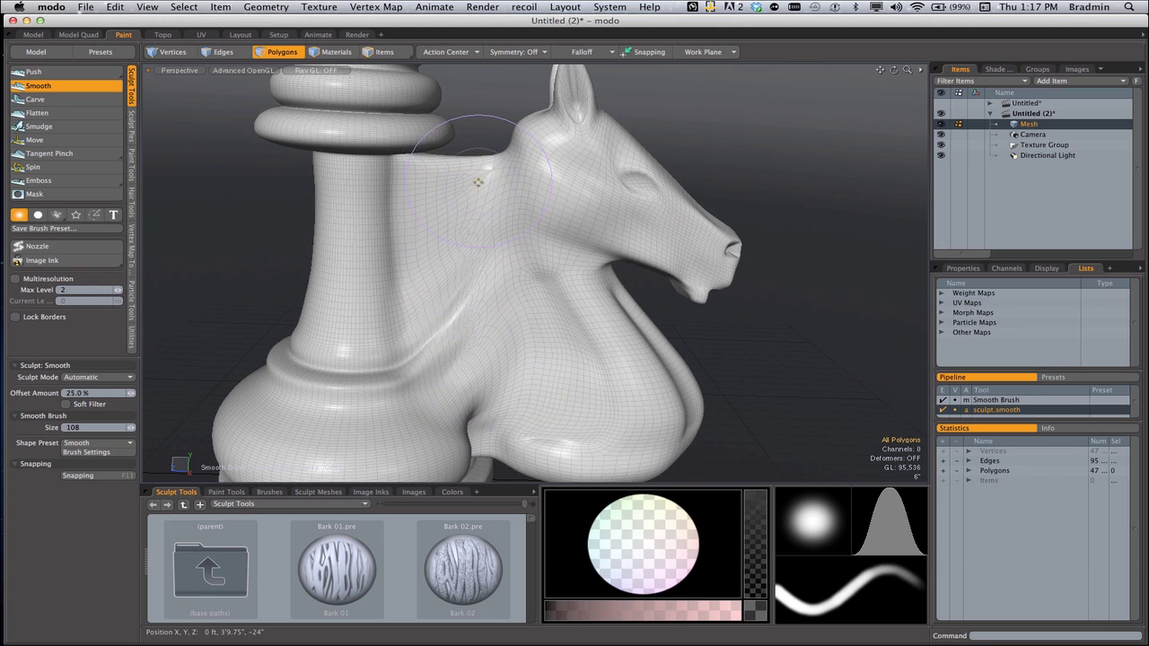
# - Smooth the remaining creases at the lower junction of the horse's body and the queen's base, and finish with the brush
pyautogui.moveTo(635, 299)
pyautogui.keyDown('alt'); pyautogui.mouseDown()
pyautogui.moveTo(372, 336)
pyautogui.moveTo(604, 346)
pyautogui.moveTo(632, 389)
pyautogui.moveTo(664, 399)
pyautogui.moveTo(648, 211)
pyautogui.moveTo(583, 286)
pyautogui.moveTo(507, 279)
pyautogui.moveTo(640, 321)
pyautogui.mouseUp(); pyautogui.keyUp('alt')
pyautogui.keyDown('alt'); pyautogui.moveTo(495, 332); pyautogui.dragTo(693, 266); pyautogui.keyUp('alt')
pyautogui.scroll(10, 634, 378)
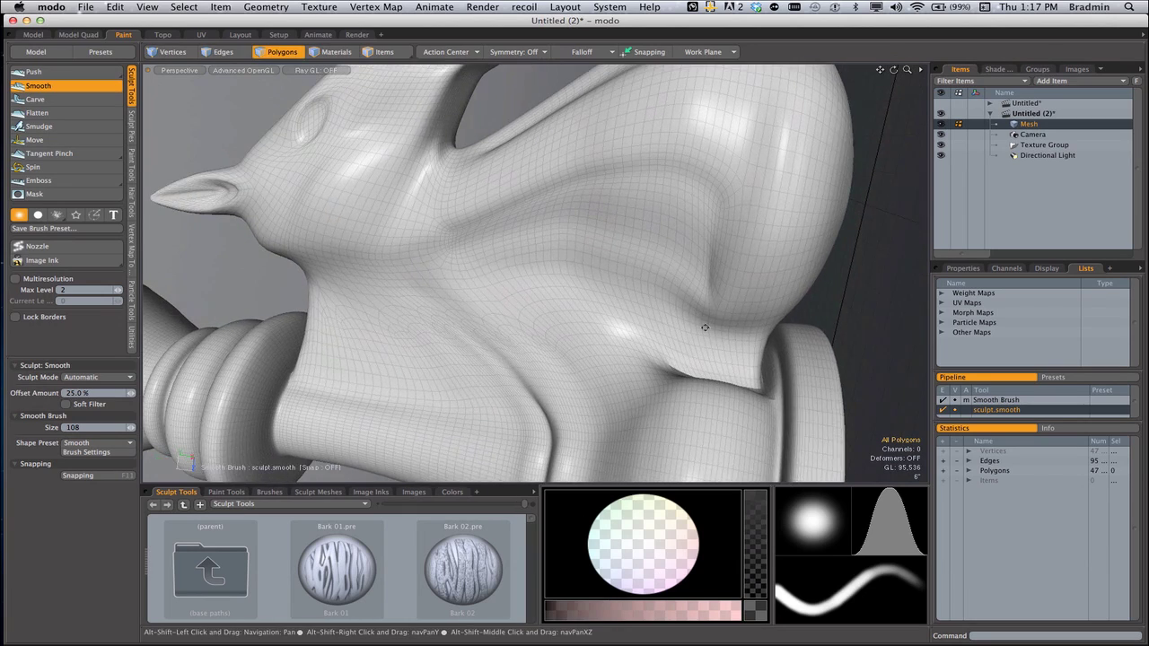
pyautogui.moveTo(603, 341); pyautogui.dragTo(553, 316)
pyautogui.scroll(-5, 435, 238)
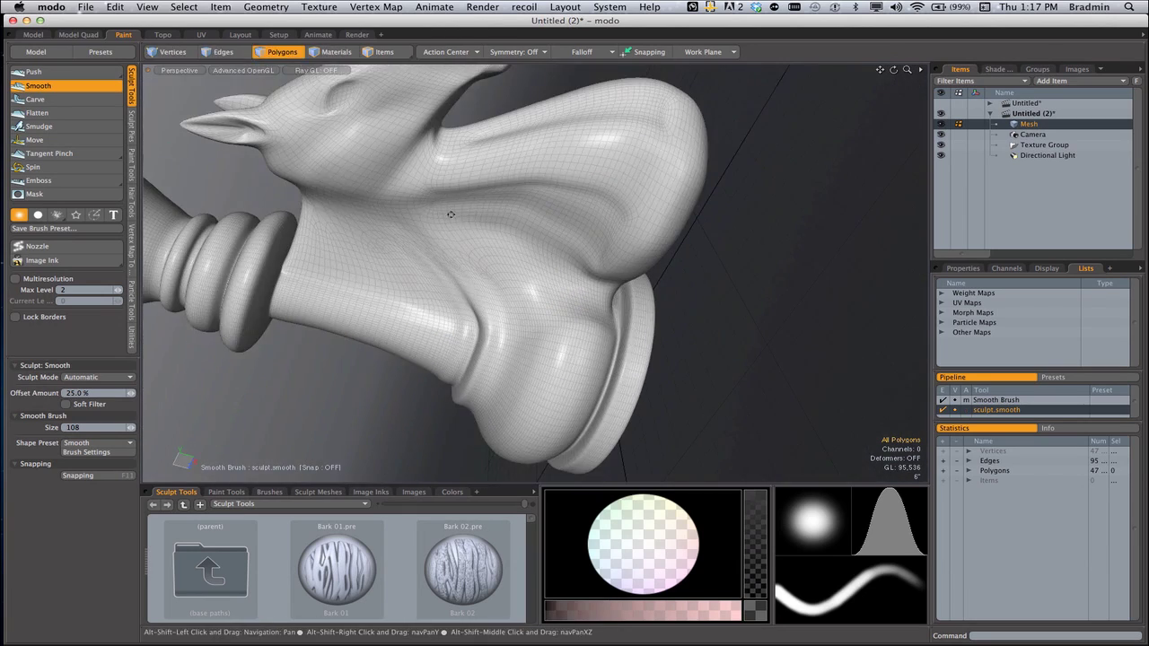
pyautogui.scroll(-4, 711, 342)
pyautogui.keyDown('alt'); pyautogui.moveTo(710, 341); pyautogui.dragTo(509, 90); pyautogui.keyUp('alt')
pyautogui.scroll(-6, 637, 329)
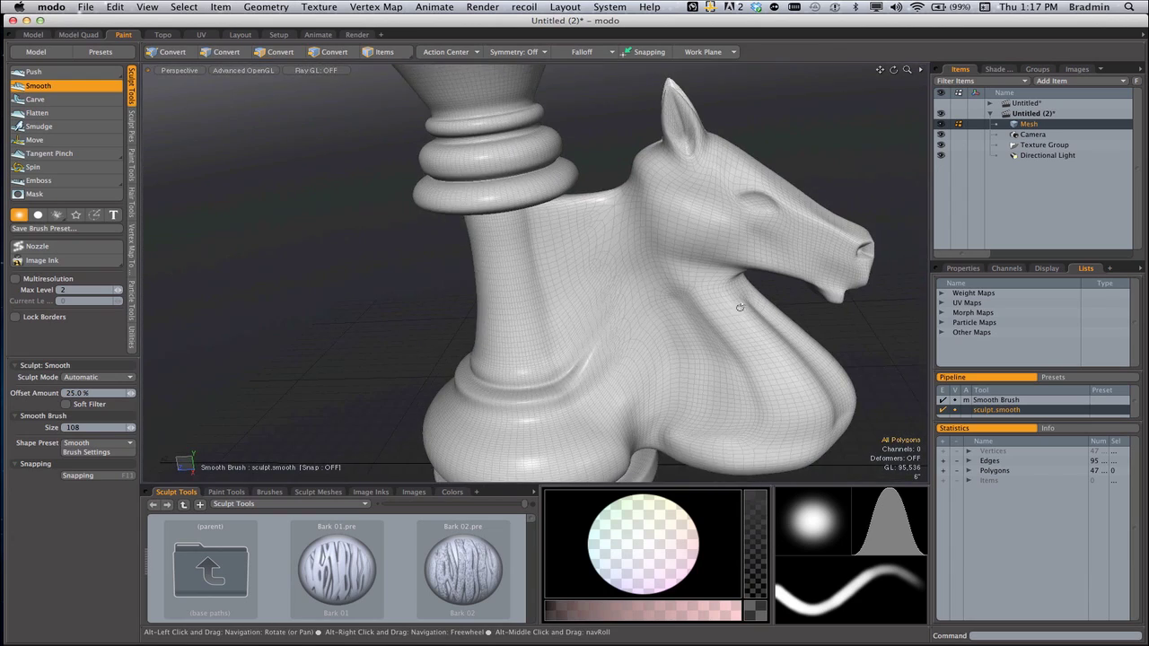
pyautogui.keyDown('ctrl'); pyautogui.keyDown('alt'); pyautogui.moveTo(638, 330); pyautogui.dragTo(592, 319); pyautogui.keyUp('alt'); pyautogui.keyUp('ctrl')
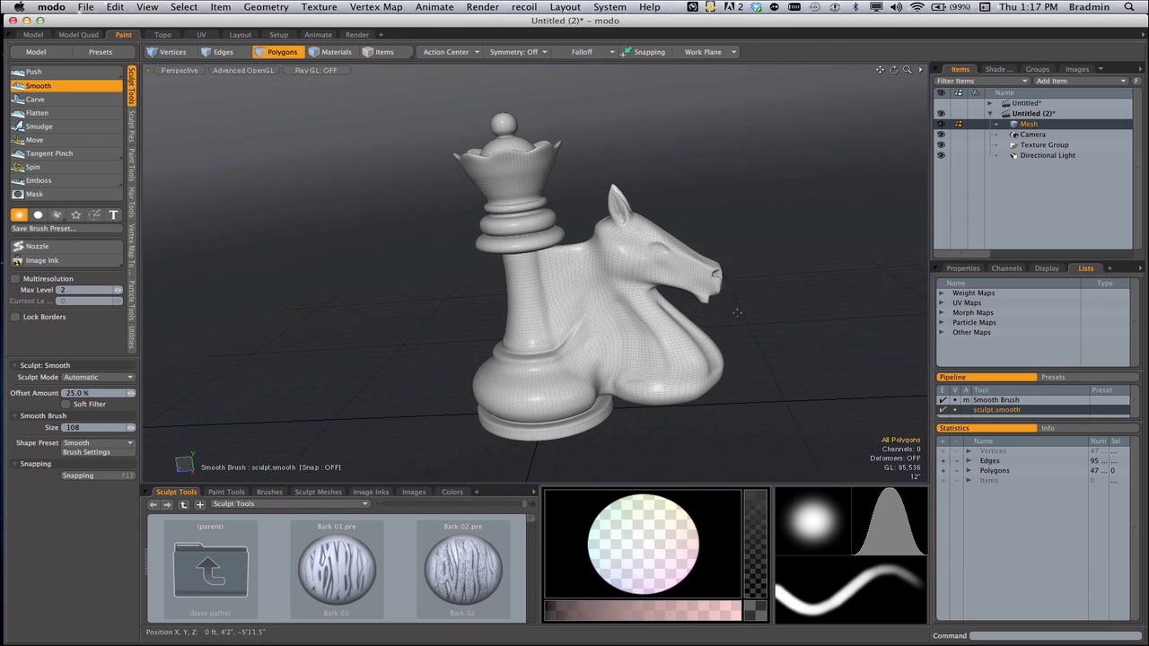
pyautogui.press('space')
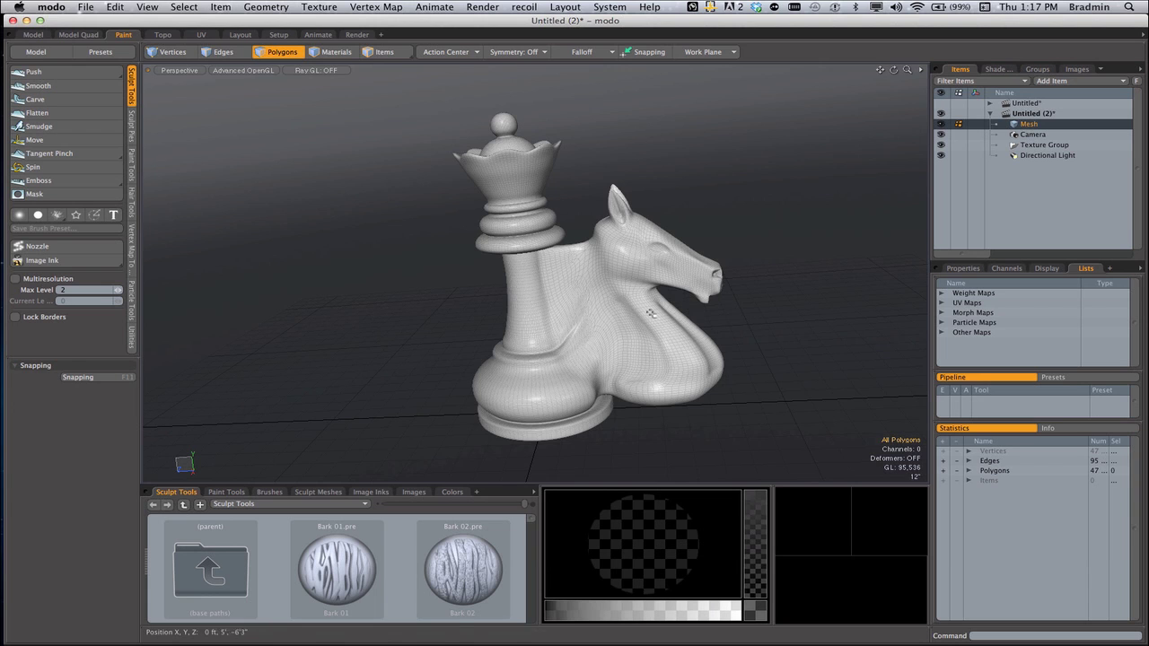
# - Triangulate all polygons of the combined mesh
pyautogui.keyDown('ctrl'); pyautogui.keyDown('alt'); pyautogui.moveTo(651, 314); pyautogui.dragTo(603, 311); pyautogui.keyUp('alt'); pyautogui.keyUp('ctrl')
pyautogui.scroll(8, 603, 311)
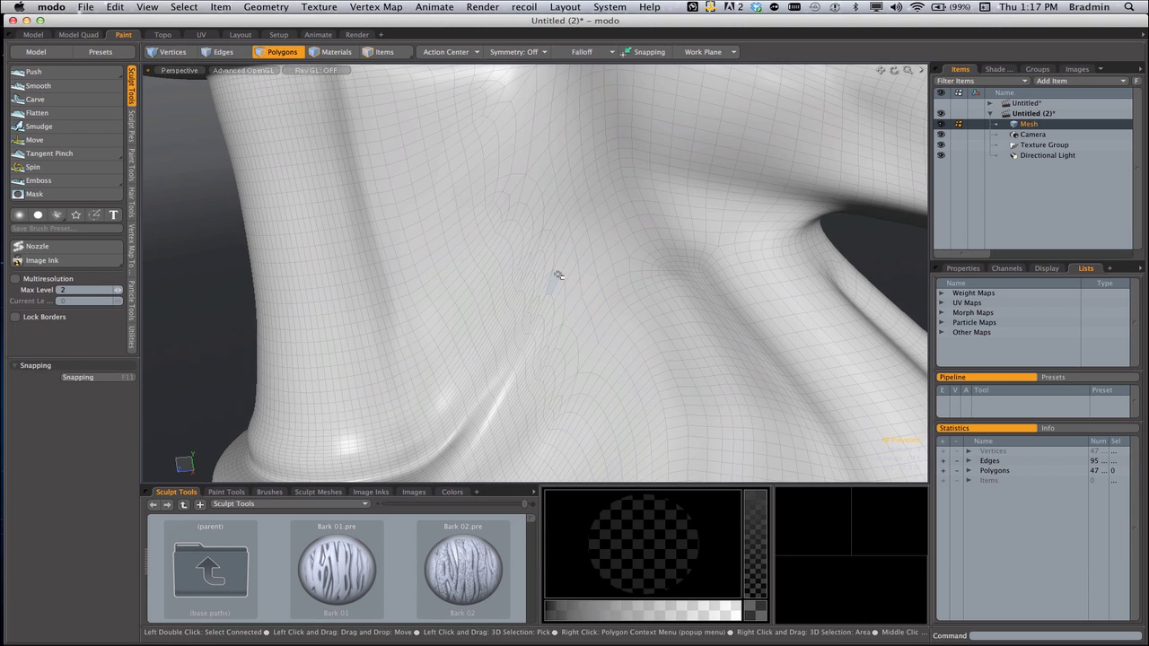
pyautogui.press('shift')
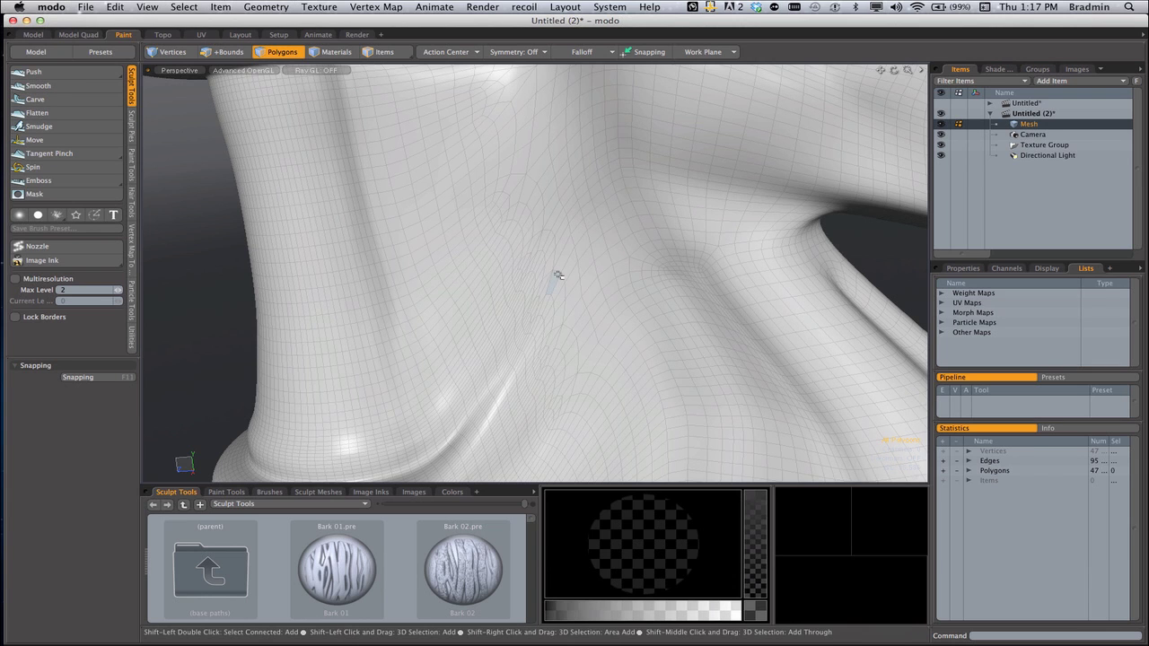
pyautogui.hotkey('shift', 't')
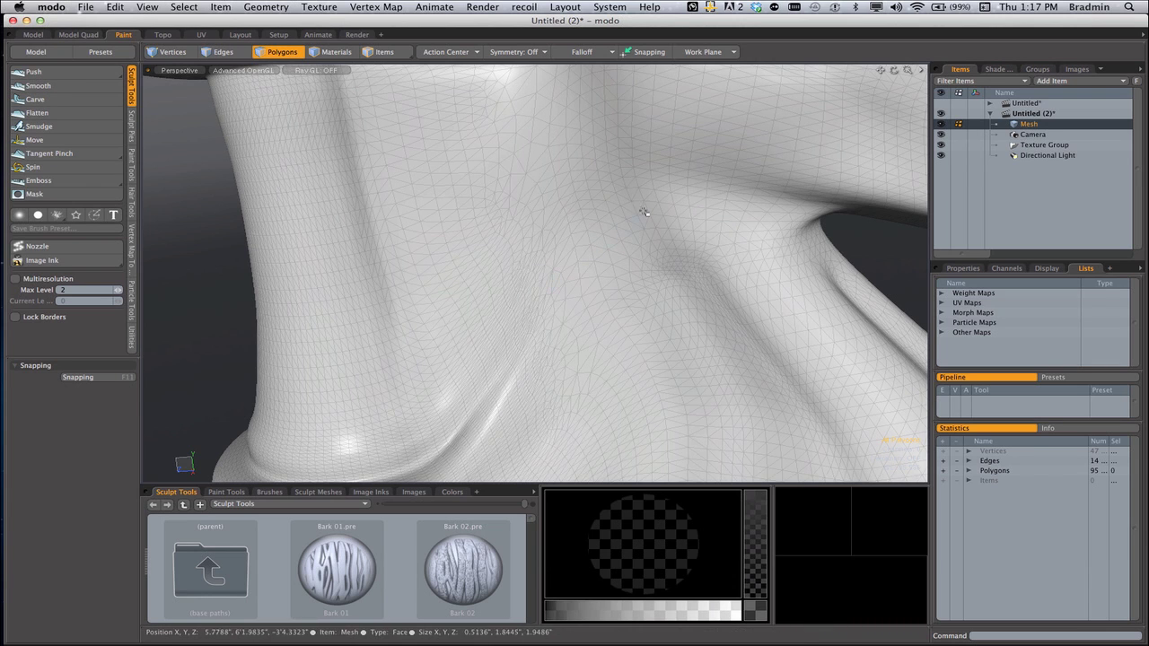
# - Check the triangulation by selecting a single triangle near the seam, clear the selection, and review the whole piece
pyautogui.scroll(5, 596, 258)
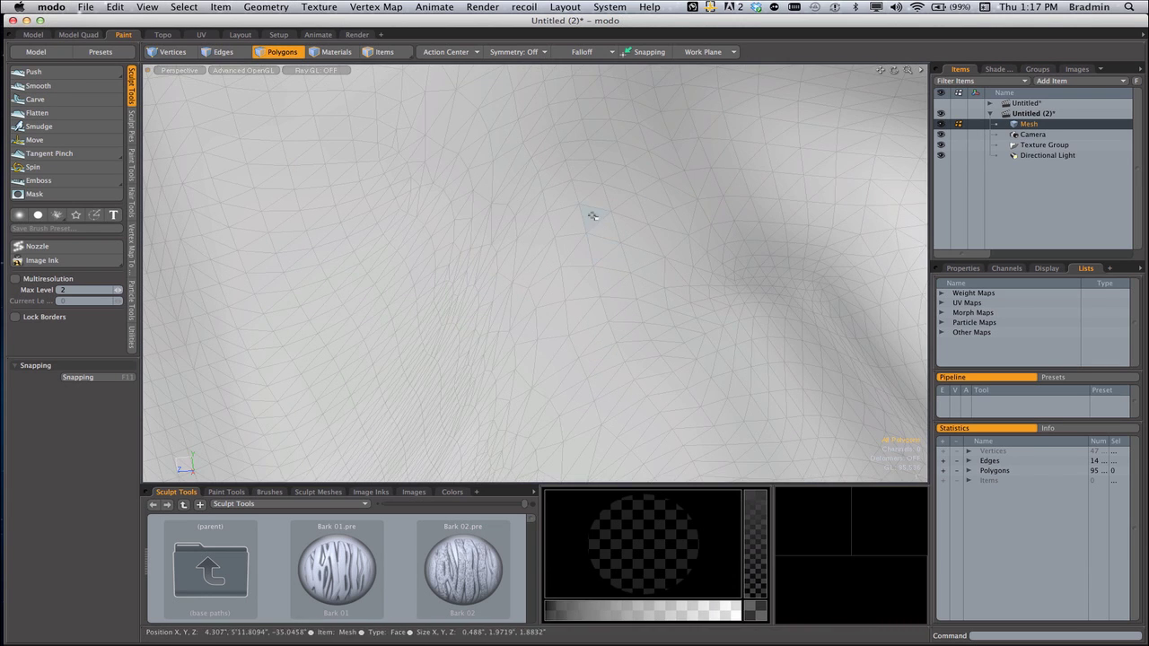
pyautogui.click(598, 253)
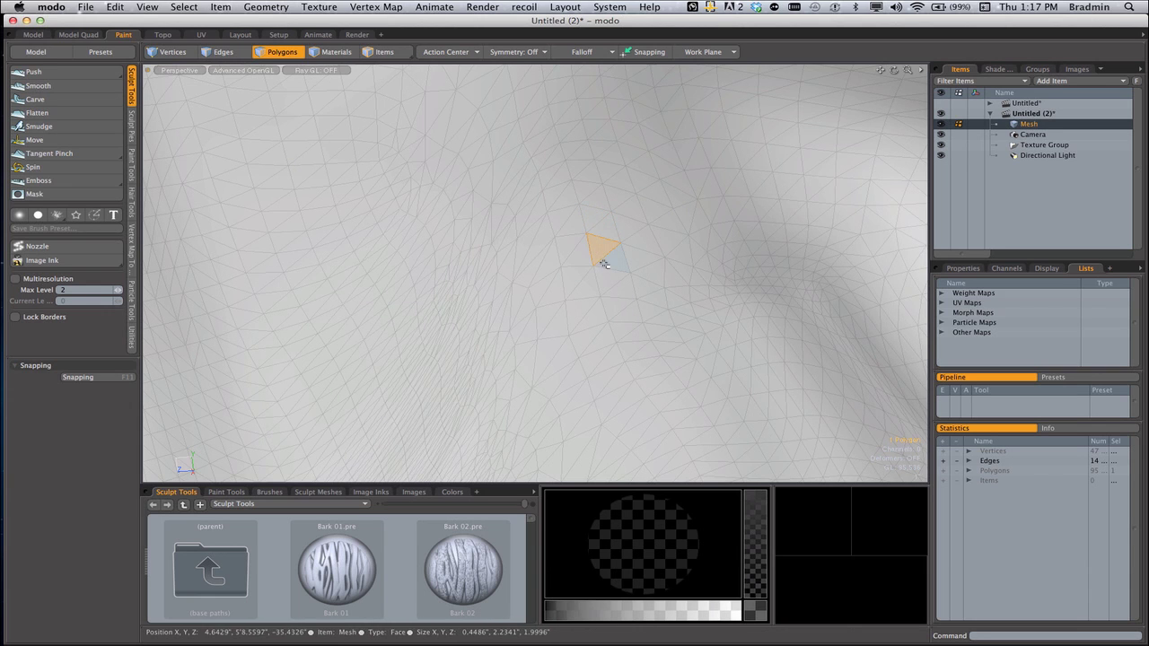
pyautogui.press('a')
pyautogui.click(646, 223)
pyautogui.scroll(3, 563, 266)
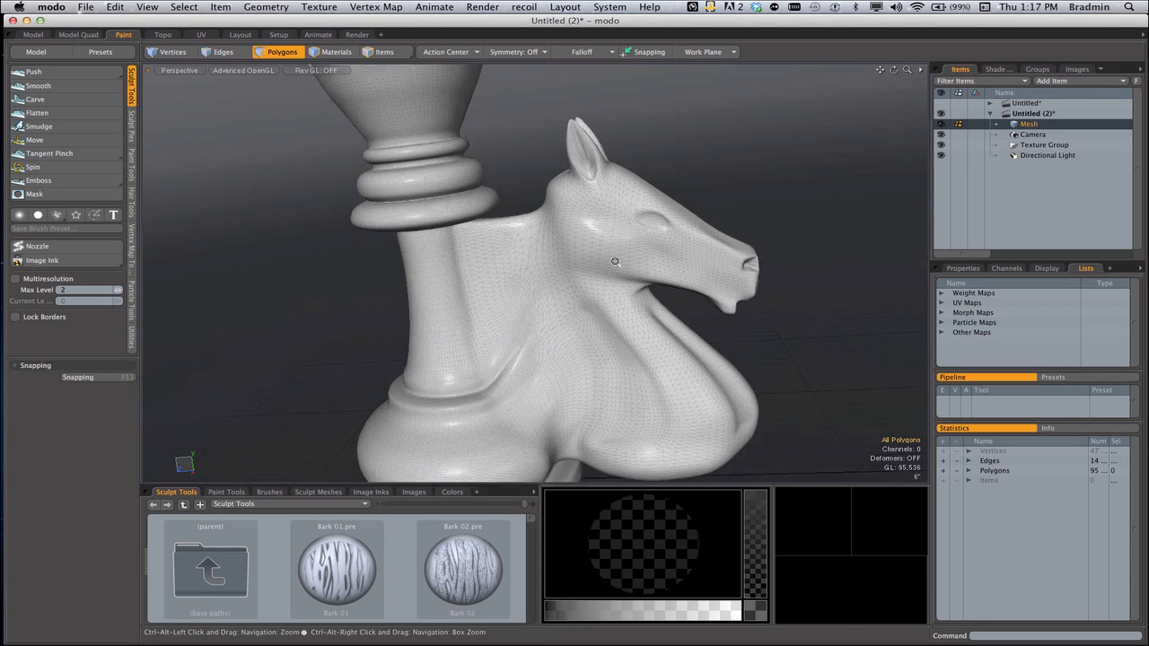
pyautogui.keyDown('alt'); pyautogui.moveTo(564, 267); pyautogui.dragTo(593, 236); pyautogui.keyUp('alt')
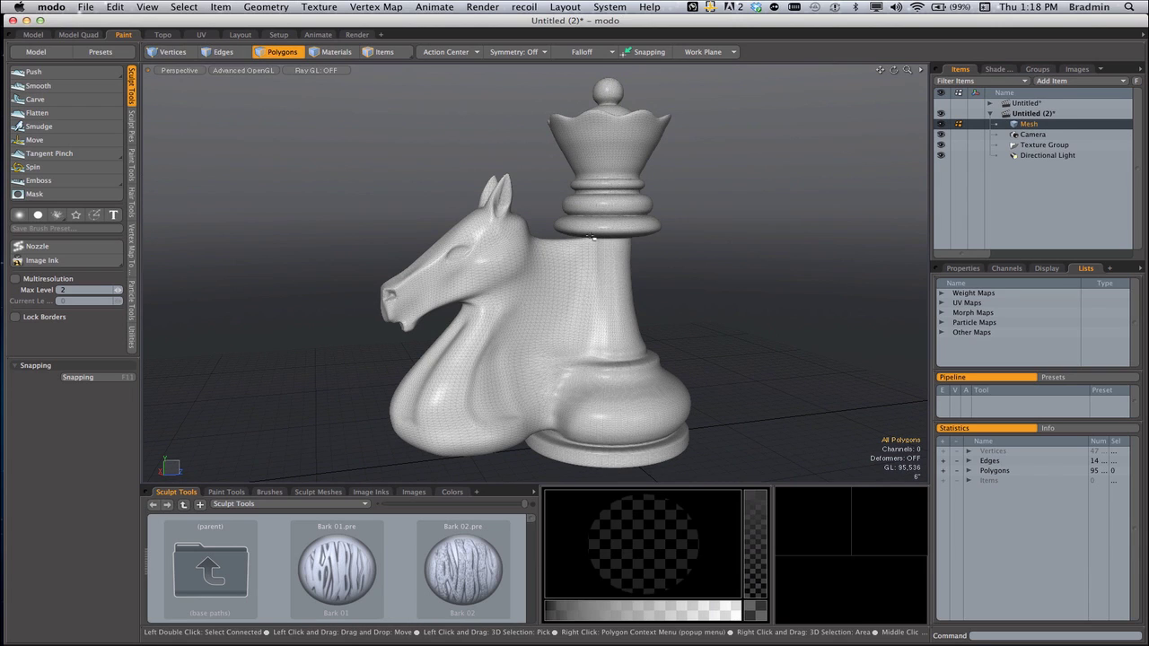